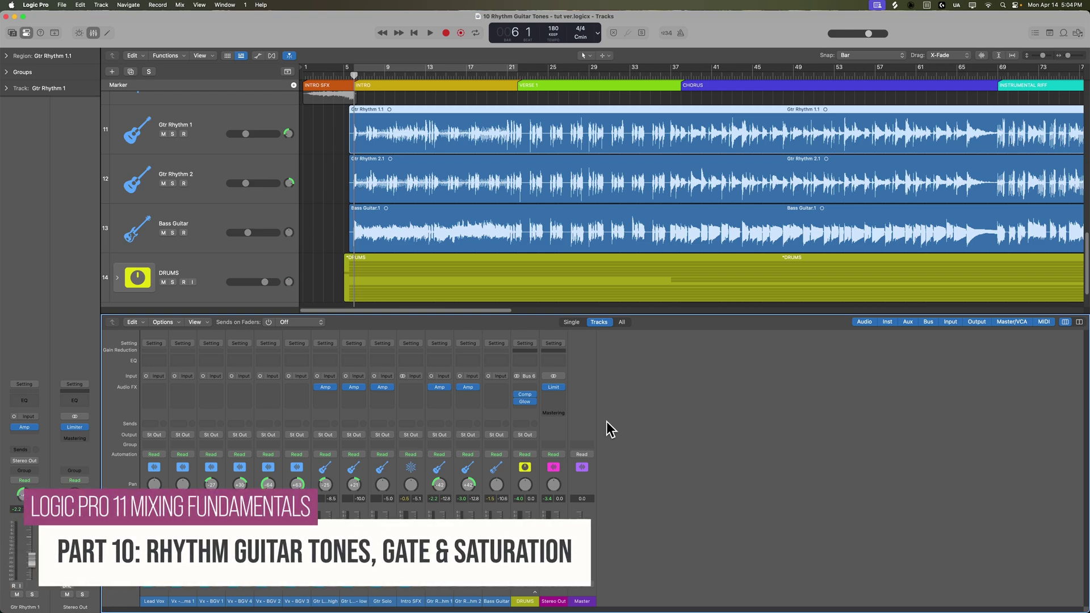
Raise the volume of the Gtr Rhythm 1 and Gtr Rhythm 2 channels together to -6.0 dB
{"action": "left_click", "coordinate": [446, 601]}
{"action": "left_click", "coordinate": [466, 602], "text": "shift"}
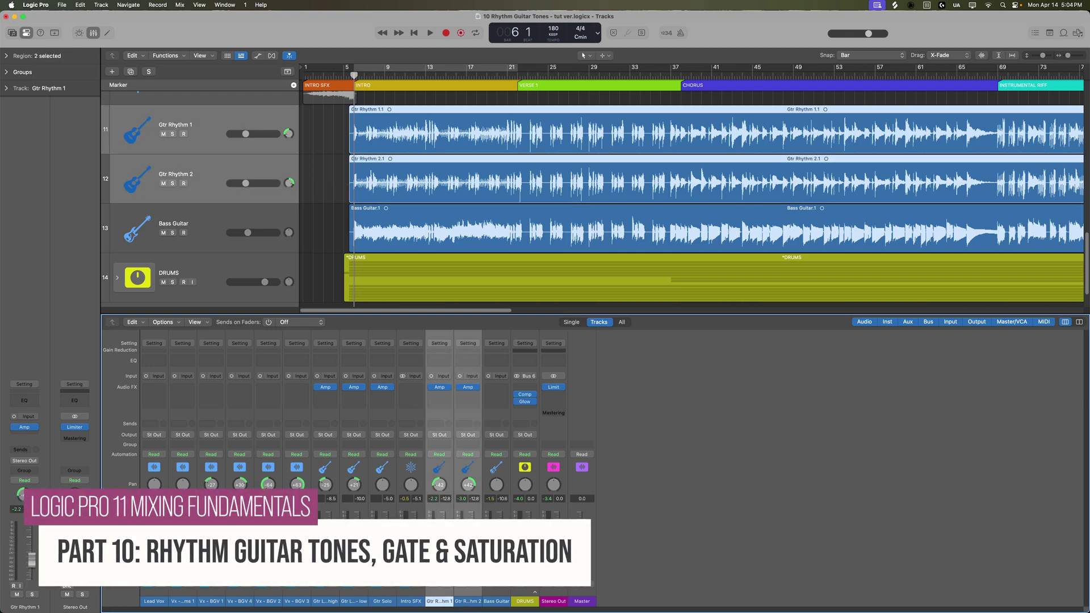
{"action": "left_click_drag", "start_coordinate": [31, 561], "coordinate": [31, 550]}
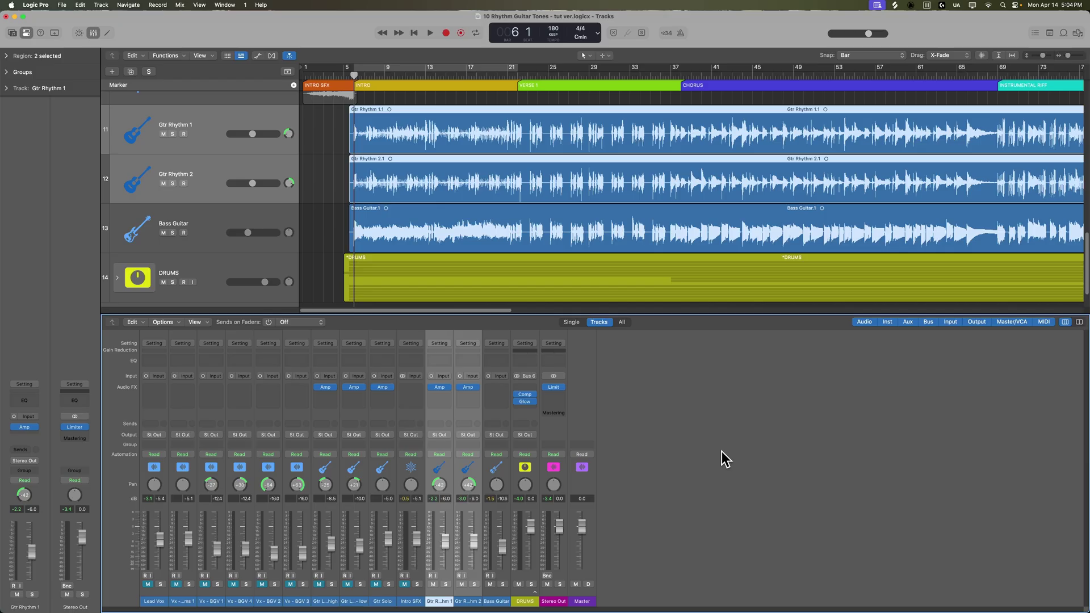
Inspect the Amp Designer plug-in on the Gtr Rhythm 1 channel and close it
{"action": "left_click", "coordinate": [439, 387]}
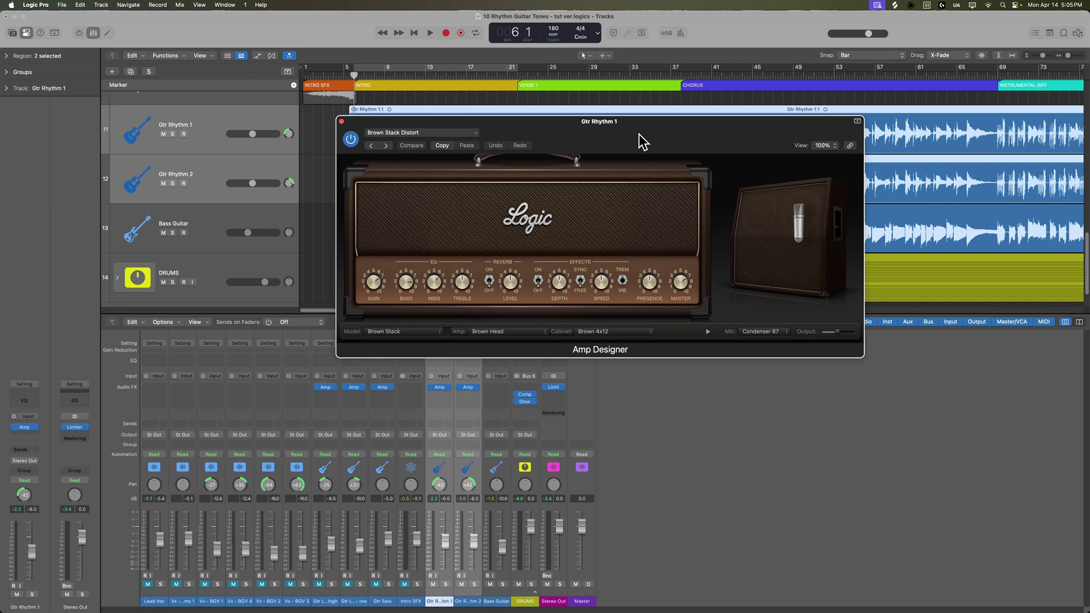
{"action": "left_click", "coordinate": [341, 121]}
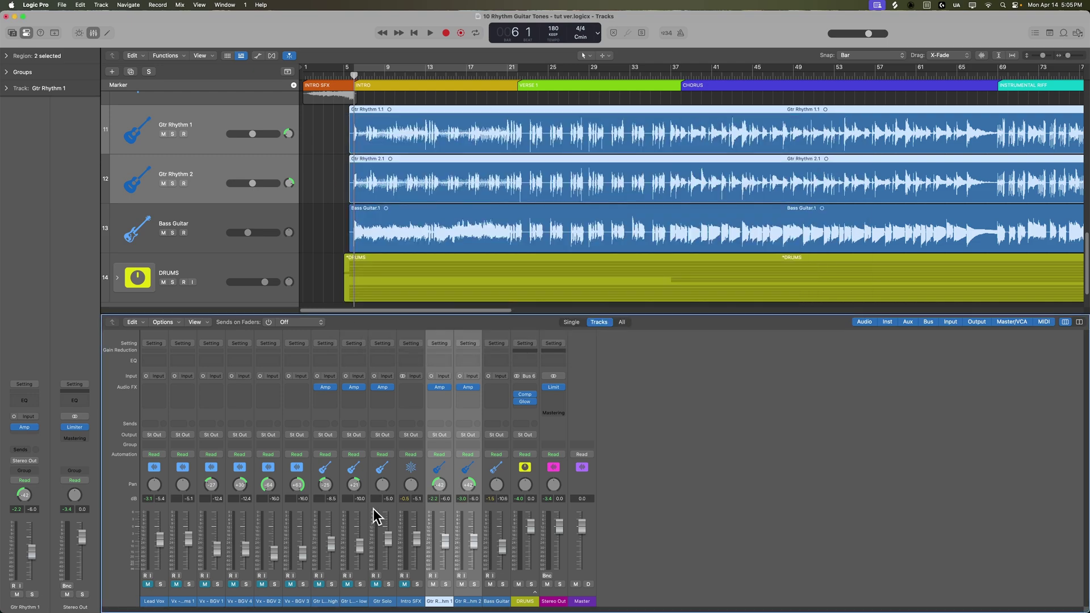
{"action": "left_click", "coordinate": [440, 603]}
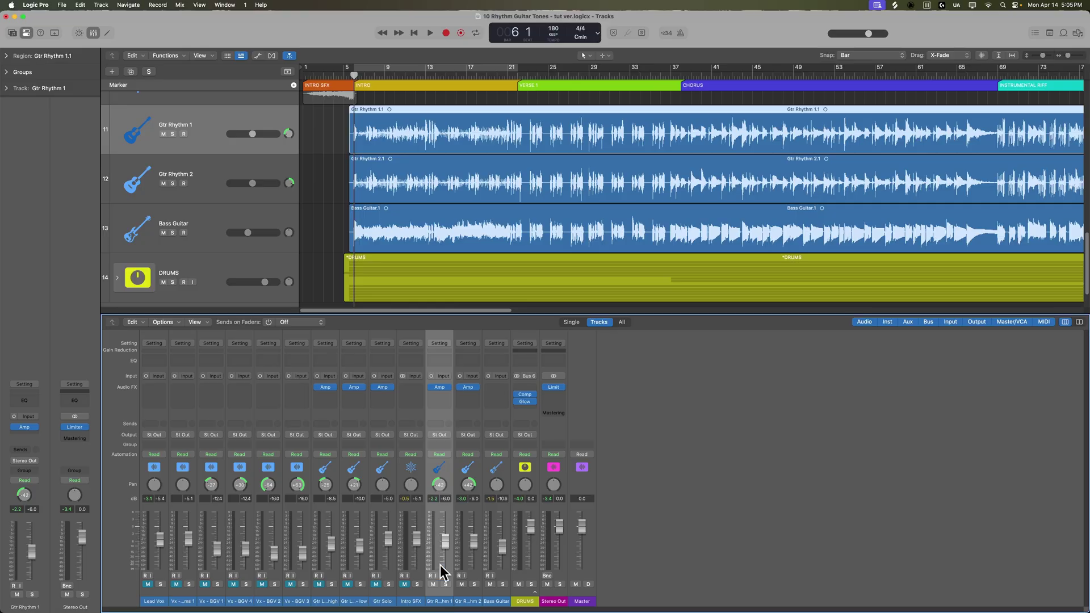
{"action": "left_click", "coordinate": [441, 388]}
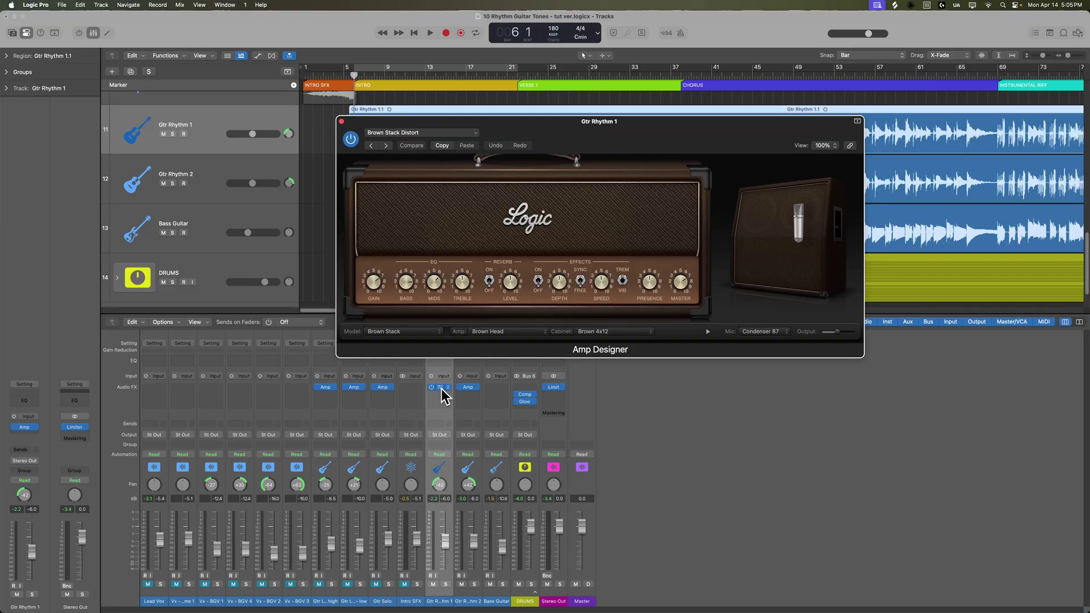
{"action": "left_click", "coordinate": [442, 389]}
Mute Gtr Rhythm 1, and reset the Gtr Rhythm 2 volume to 0.0 dB and its pan to centre
{"action": "left_click", "coordinate": [433, 584]}
{"action": "left_click", "coordinate": [469, 603]}
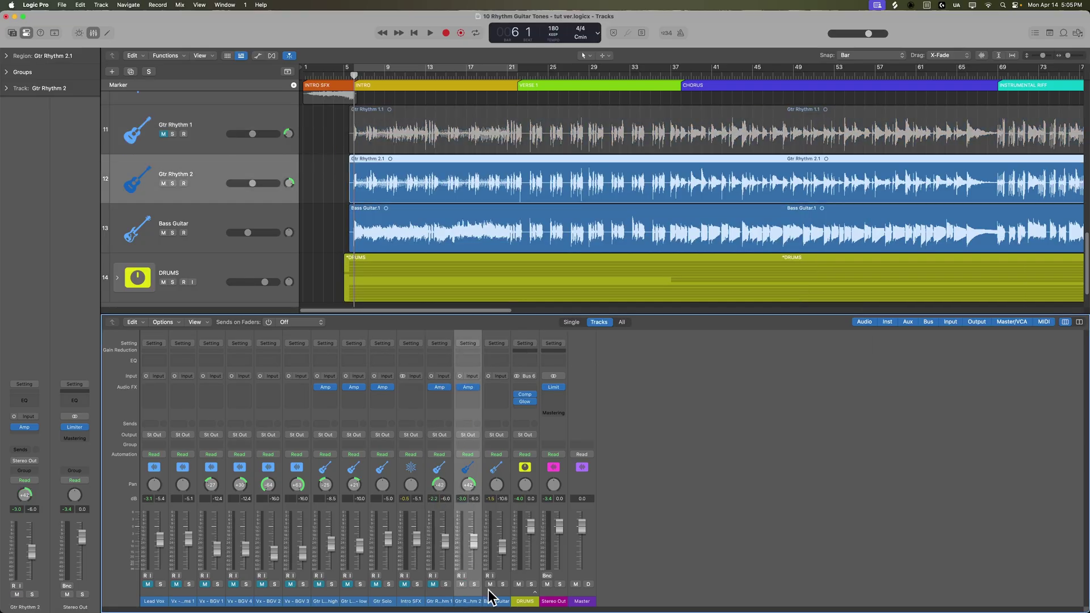
{"action": "left_click", "coordinate": [474, 540], "text": "alt"}
{"action": "left_click", "coordinate": [469, 487], "text": "alt"}
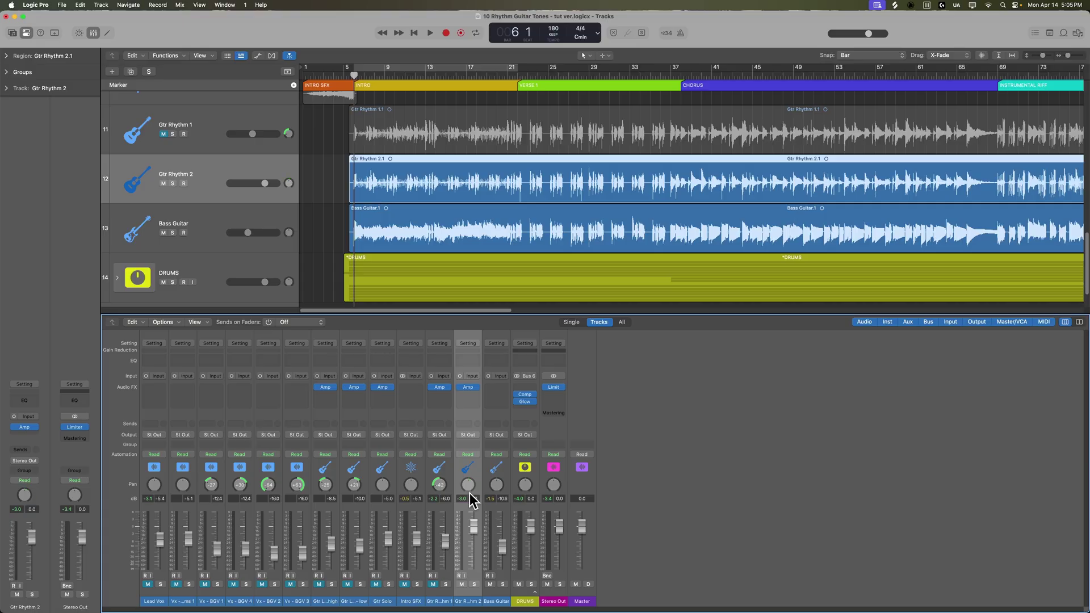
Replace Amp Designer on Gtr Rhythm 2 with the mono version of Neural DSP's Archetype Petrucci X
{"action": "left_click", "coordinate": [478, 387]}
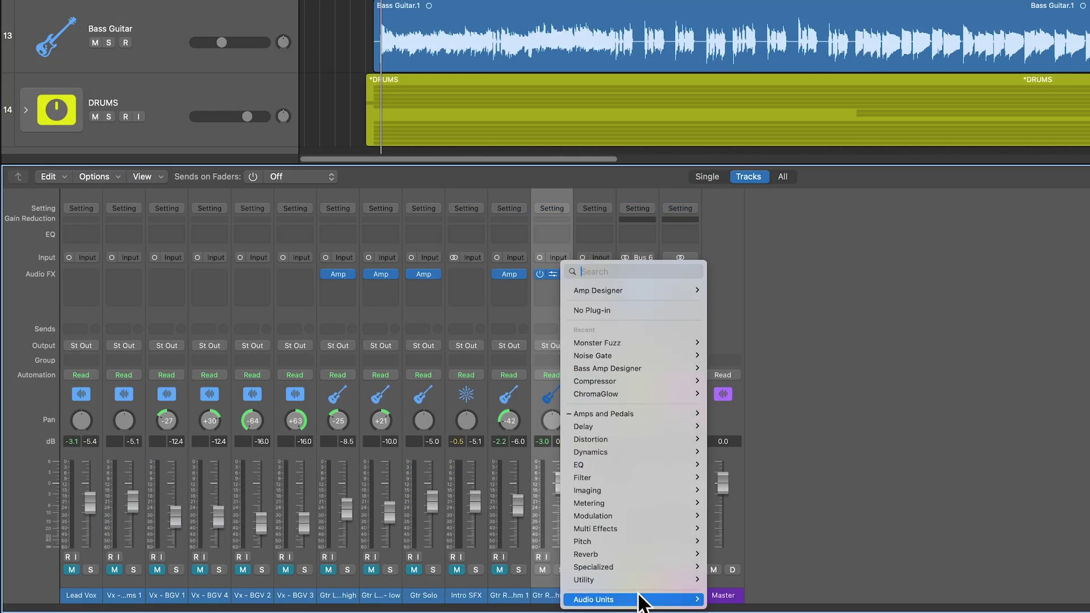
{"action": "mouse_move", "coordinate": [641, 599]}
{"action": "mouse_move", "coordinate": [768, 410]}
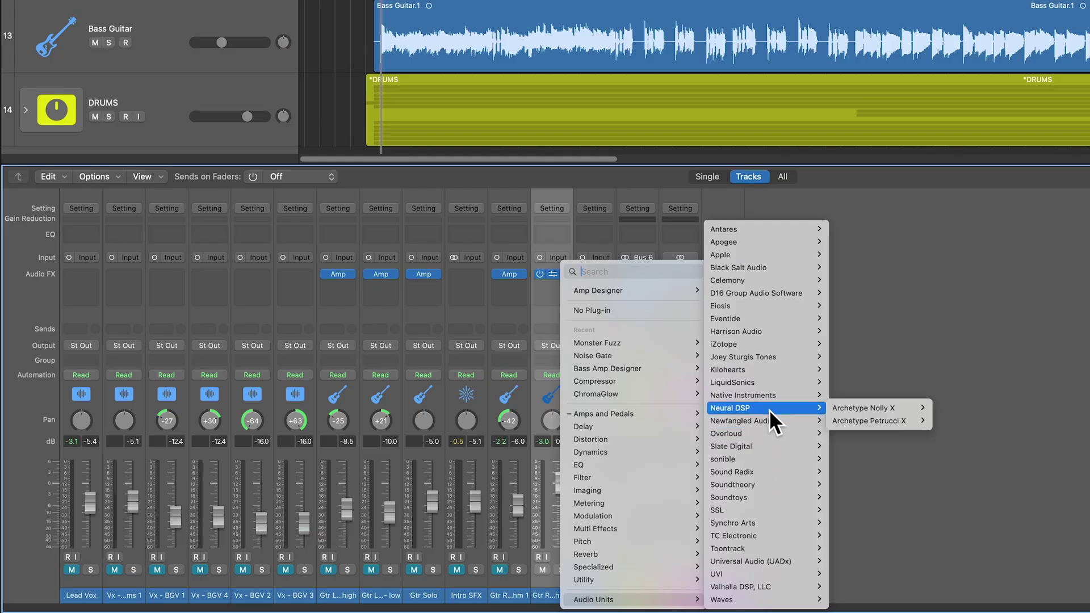
{"action": "mouse_move", "coordinate": [859, 421]}
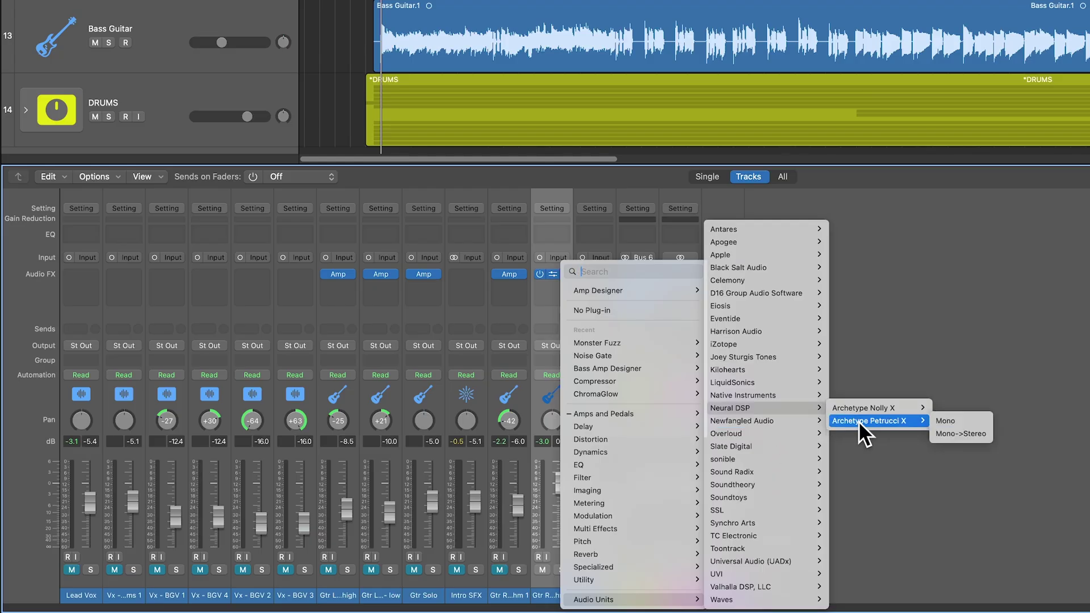
{"action": "left_click", "coordinate": [977, 421]}
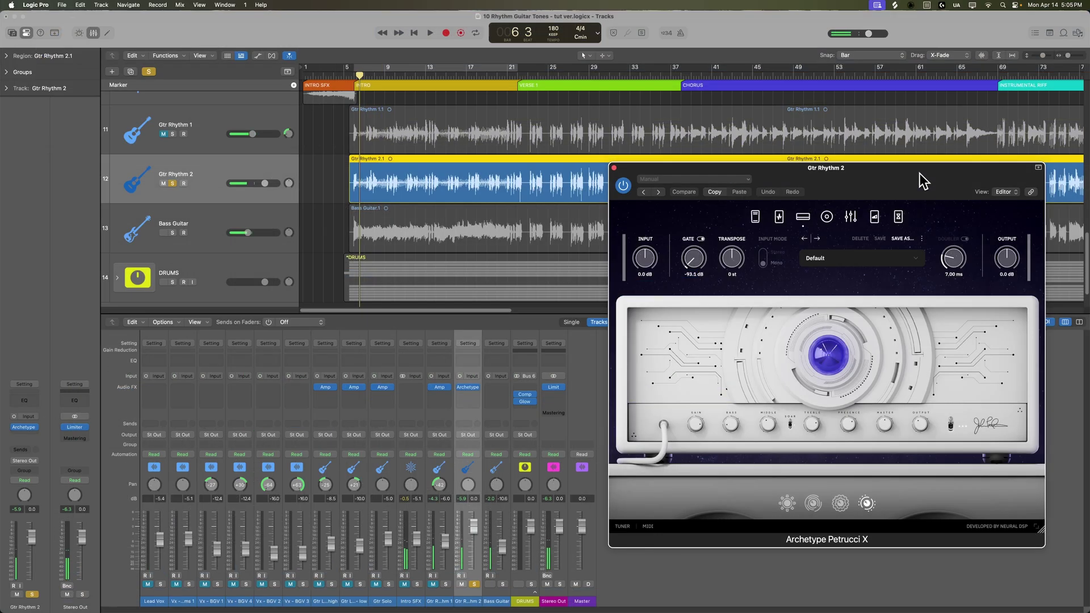
Play the soloed Gtr Rhythm 2 from bar 6 with the Default preset, lowering its volume to -3.7 dB
{"action": "left_click", "coordinate": [352, 74]}
{"action": "key", "text": "space"}
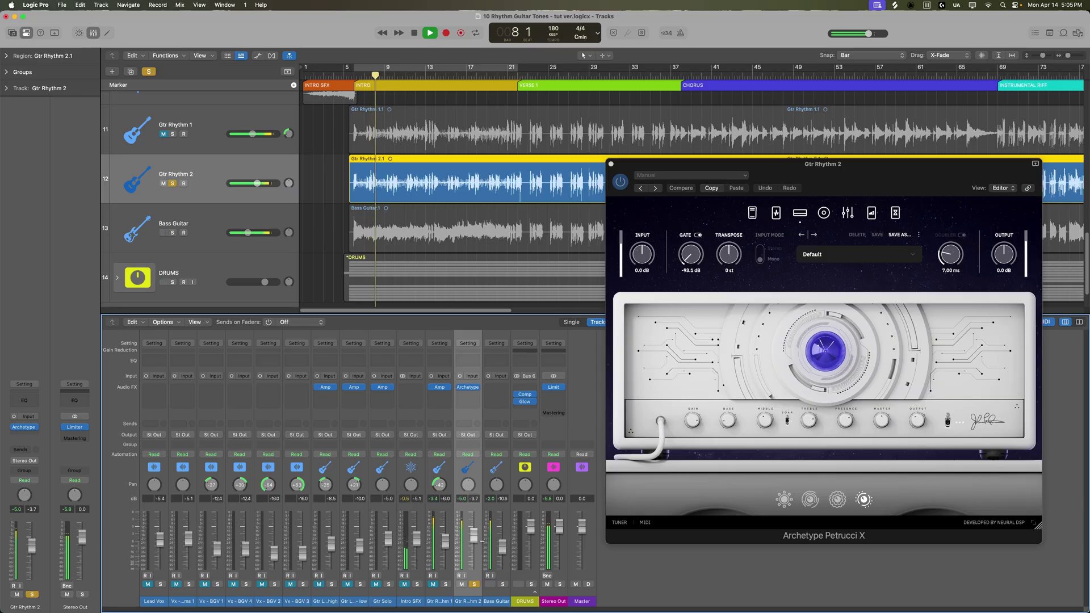
{"action": "left_click_drag", "start_coordinate": [912, 179], "coordinate": [916, 183]}
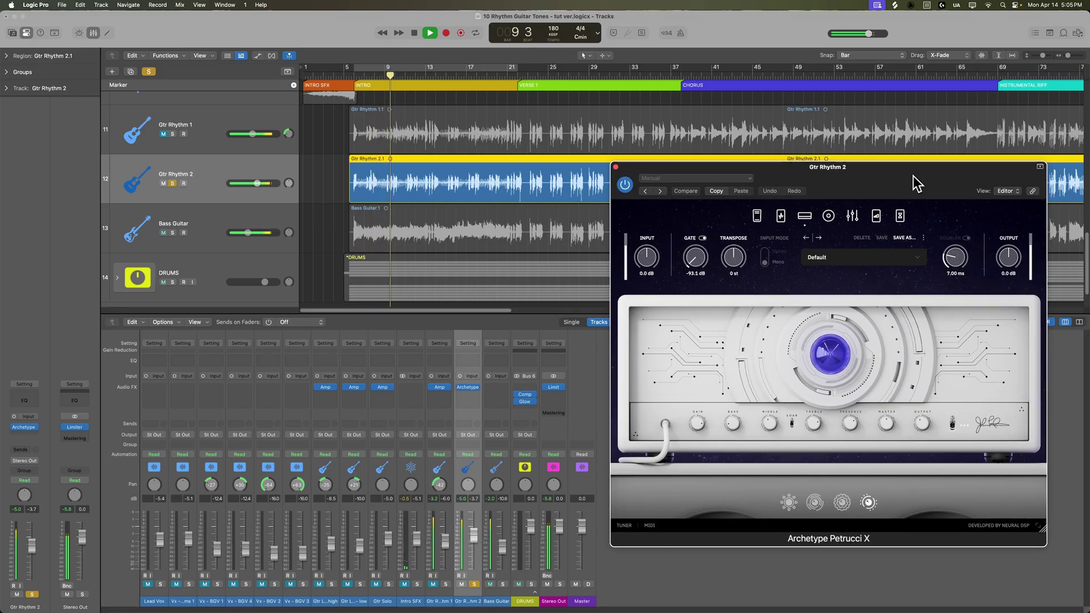
{"action": "key", "text": "space"}
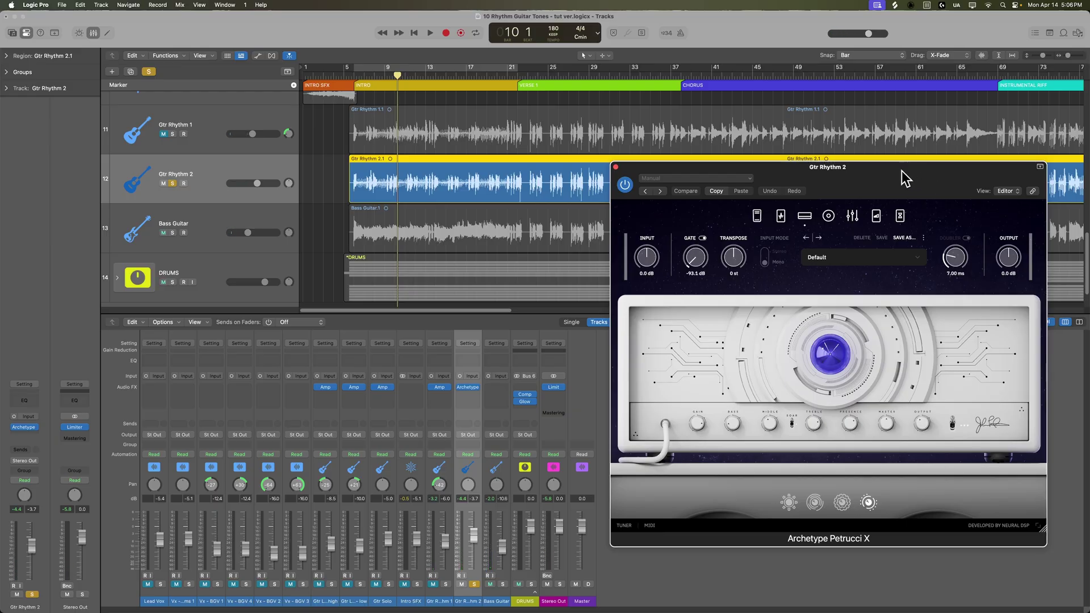
Load the Awaken The Master preset from the John Petrucci folder and audition it on Gtr Rhythm 2
{"action": "left_click", "coordinate": [846, 264]}
{"action": "mouse_move", "coordinate": [853, 305]}
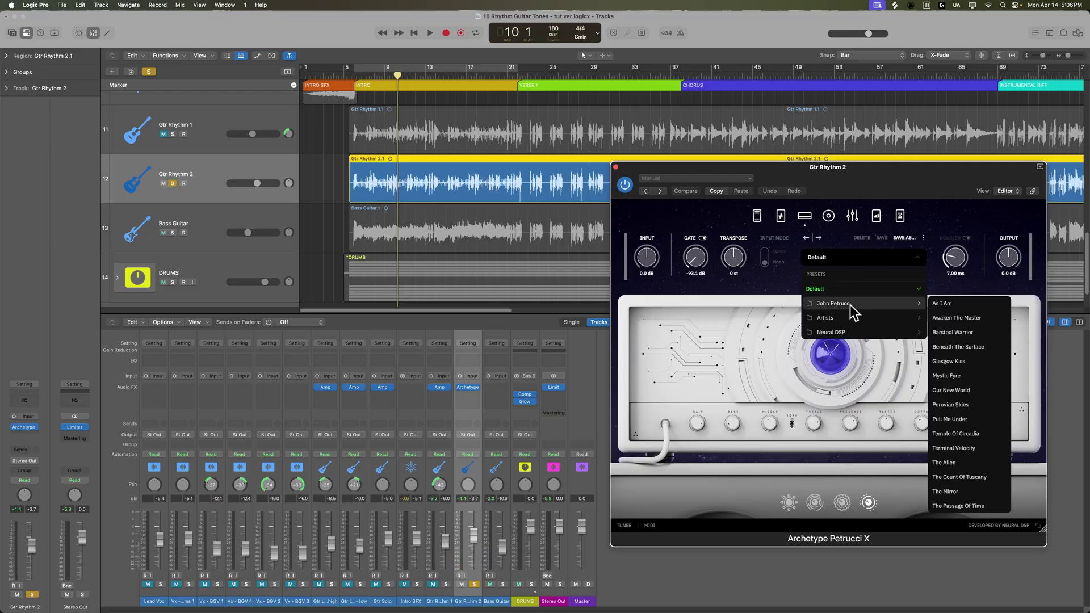
{"action": "left_click", "coordinate": [974, 324]}
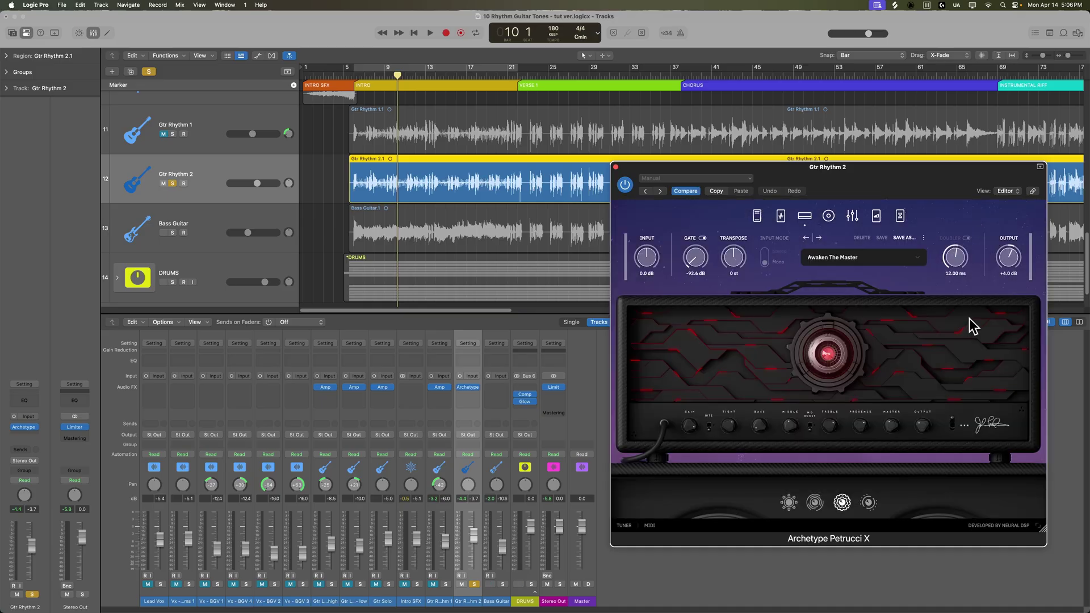
{"action": "key", "text": "space"}
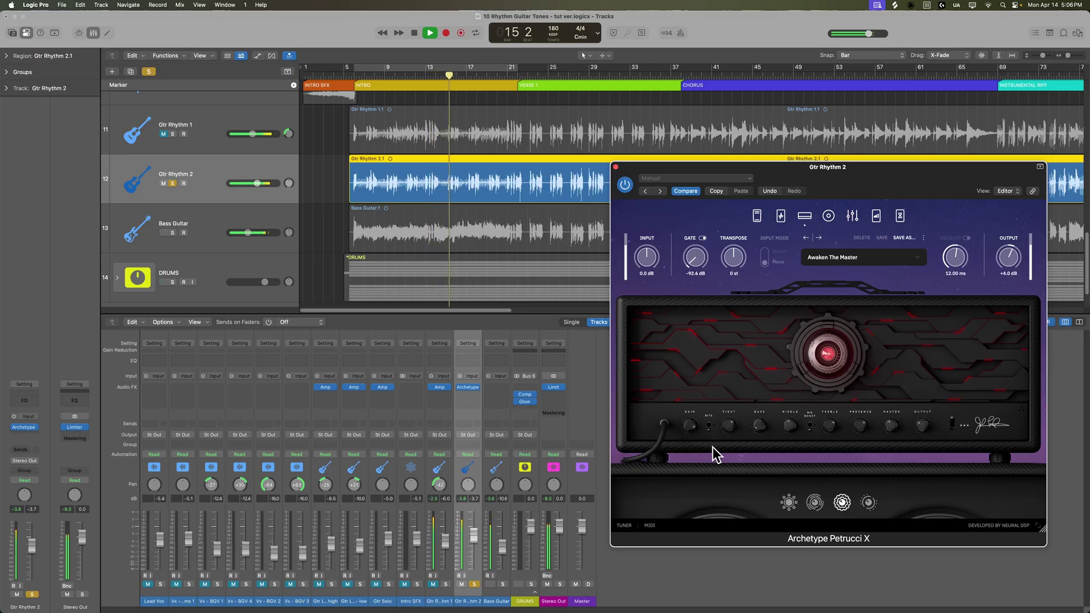
{"action": "key", "text": "space"}
Adjust the Archetype amp's gain and set its gate threshold to -72.8 dB during playback
{"action": "left_click", "coordinate": [689, 430]}
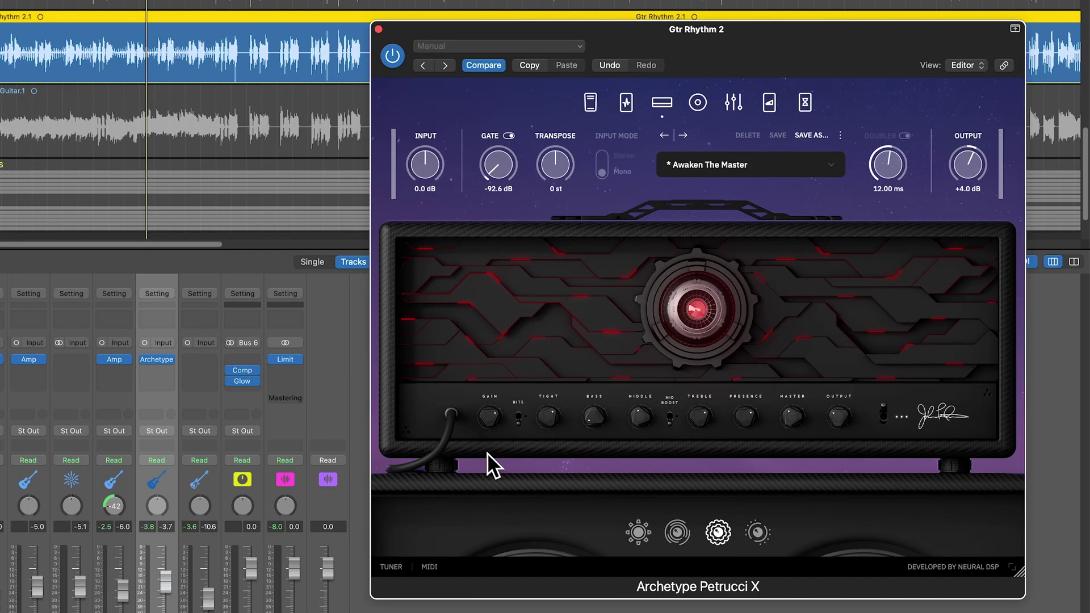
{"action": "key", "text": "space"}
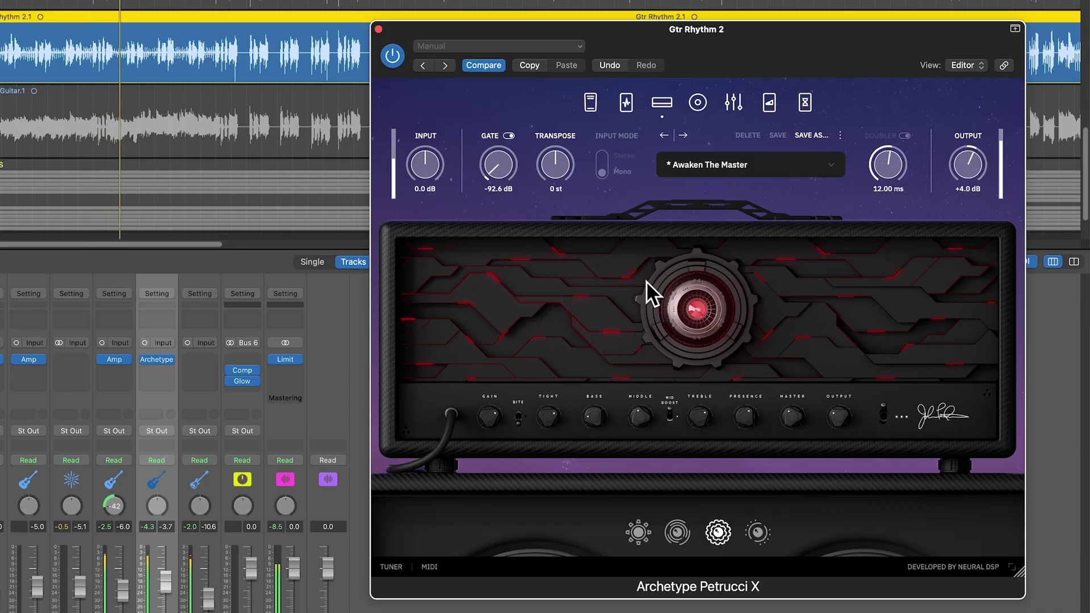
{"action": "left_click_drag", "start_coordinate": [501, 168], "coordinate": [515, 149]}
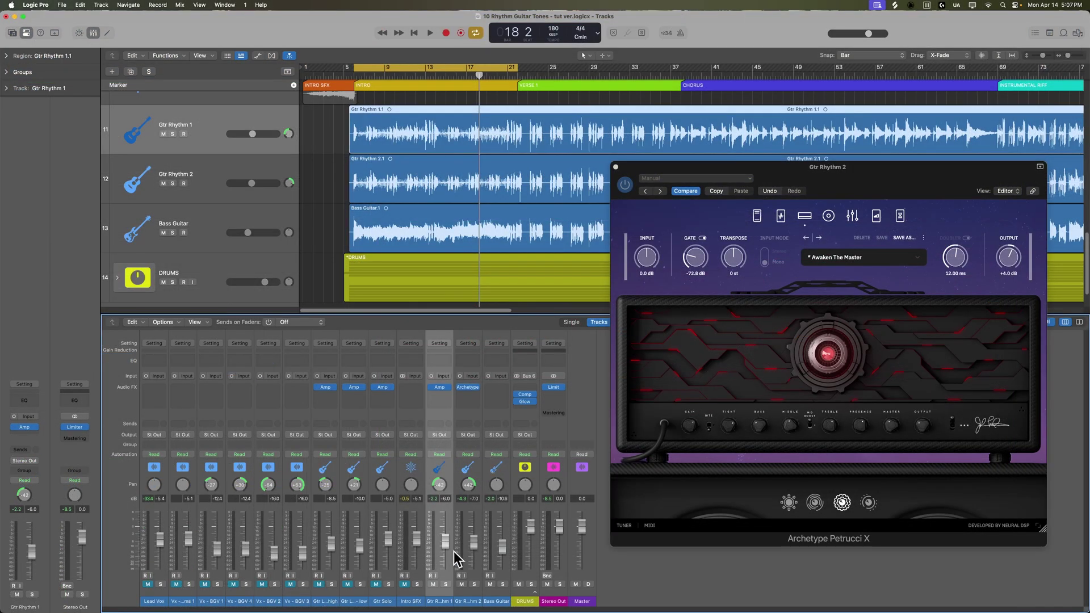
Open Amp Designer on Gtr Rhythm 1, mute Gtr Rhythm 2, and play Gtr Rhythm 1 soloed
{"action": "left_click", "coordinate": [441, 391]}
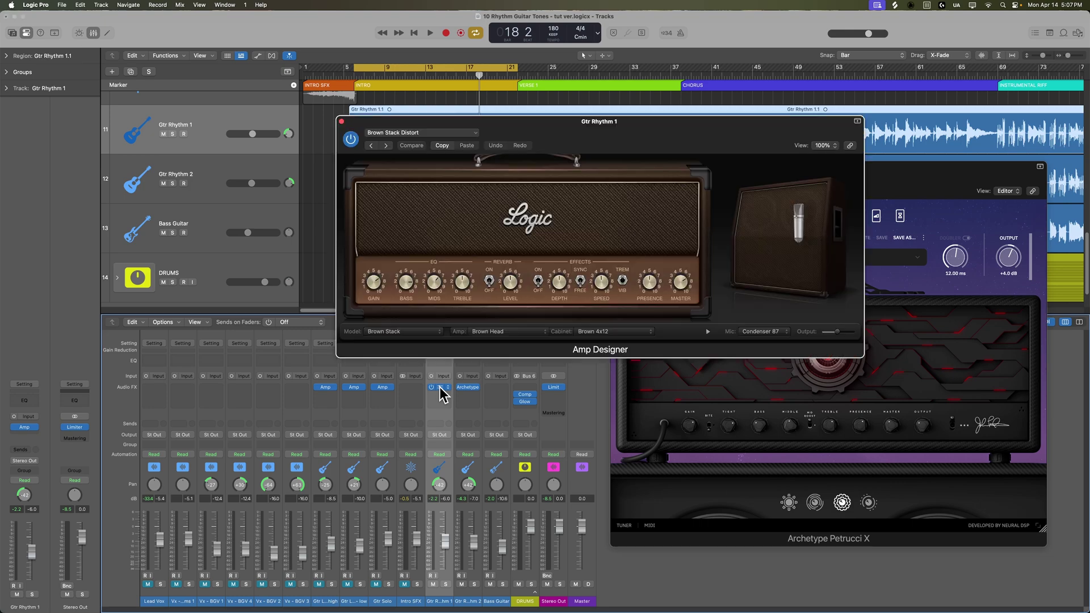
{"action": "left_click_drag", "start_coordinate": [710, 115], "coordinate": [909, 132]}
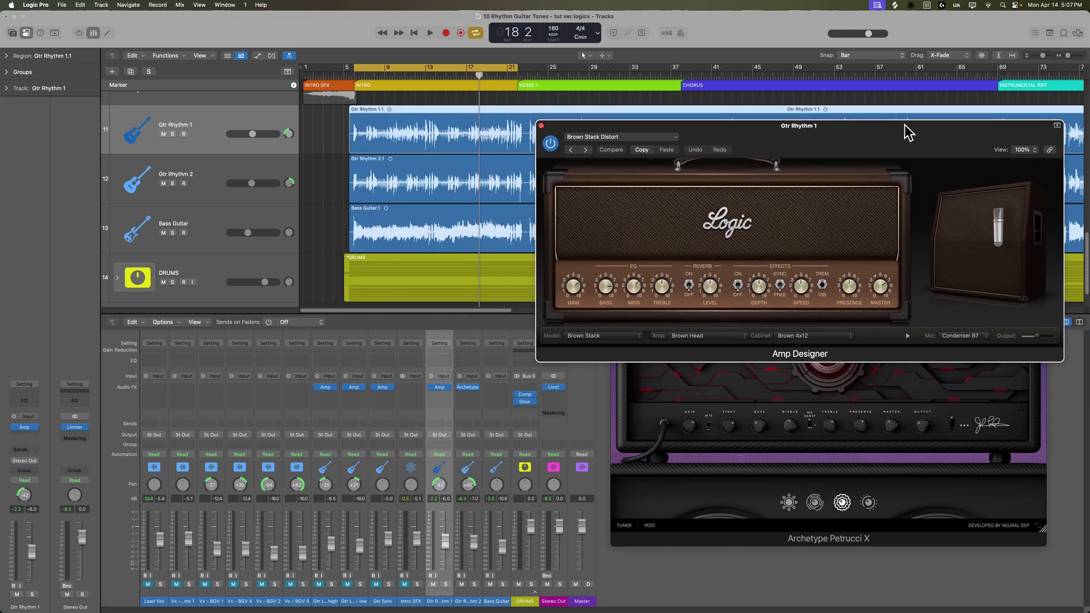
{"action": "left_click", "coordinate": [462, 585]}
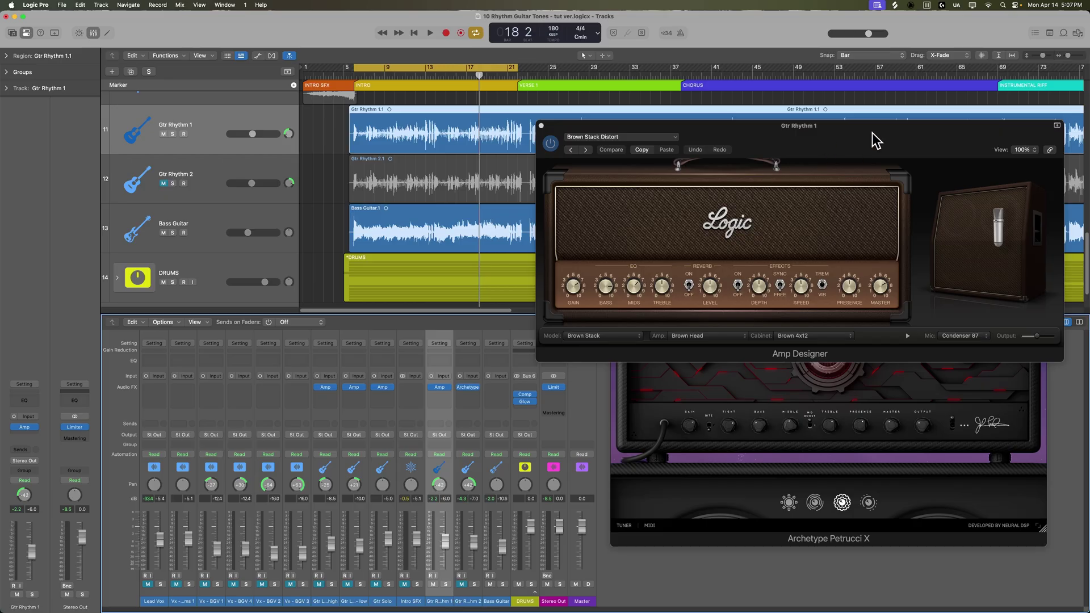
{"action": "key", "text": "space"}
{"action": "key", "text": "s"}
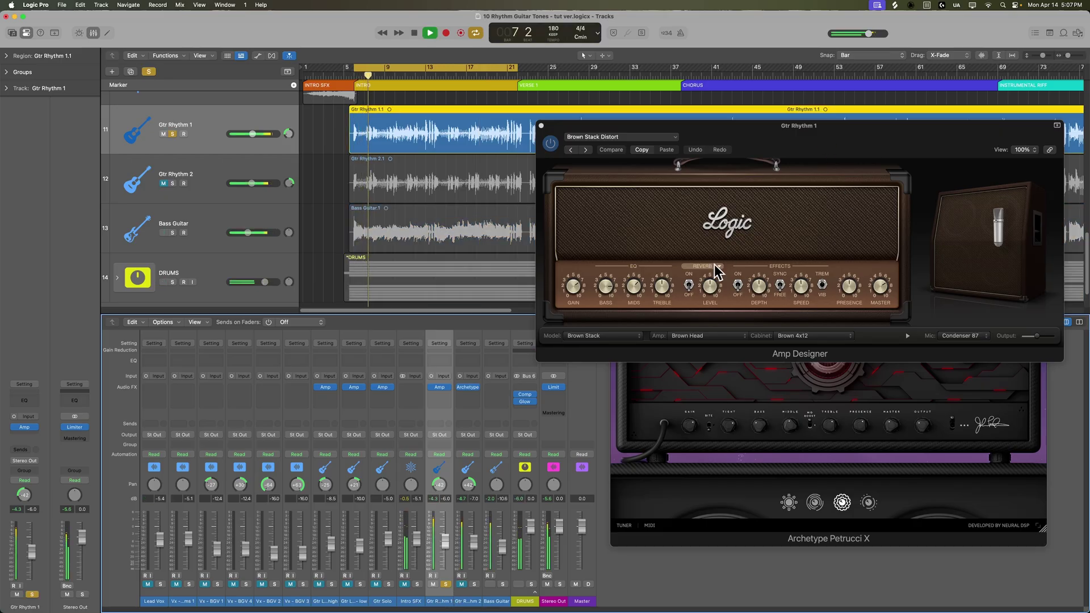
Adjust the Amp Designer bass control and replay the soloed Gtr Rhythm 1 track
{"action": "left_click", "coordinate": [603, 297]}
{"action": "key", "text": "space"}
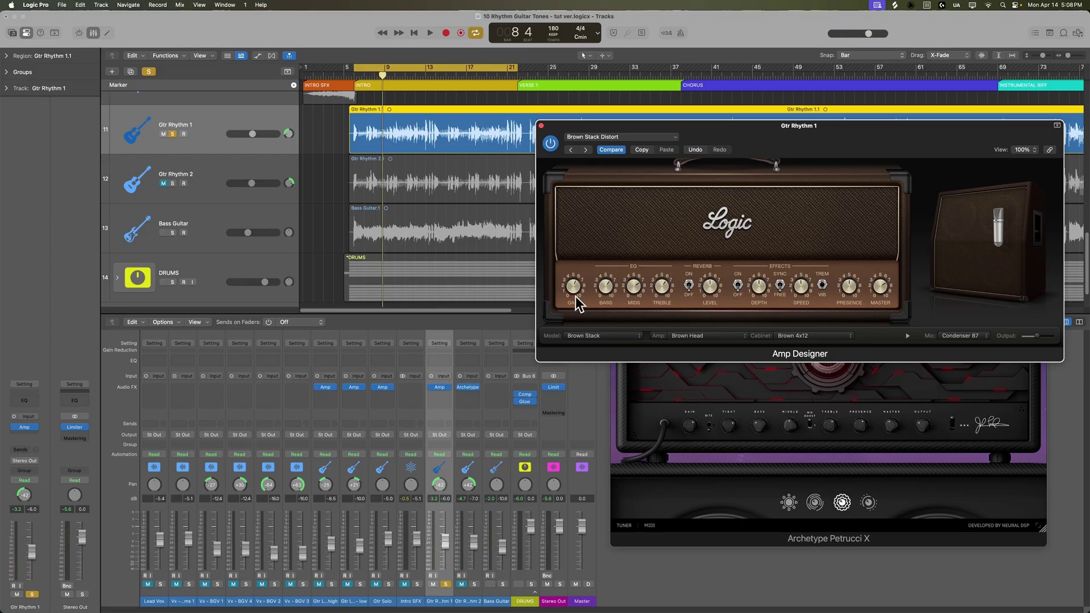
{"action": "key", "text": "space"}
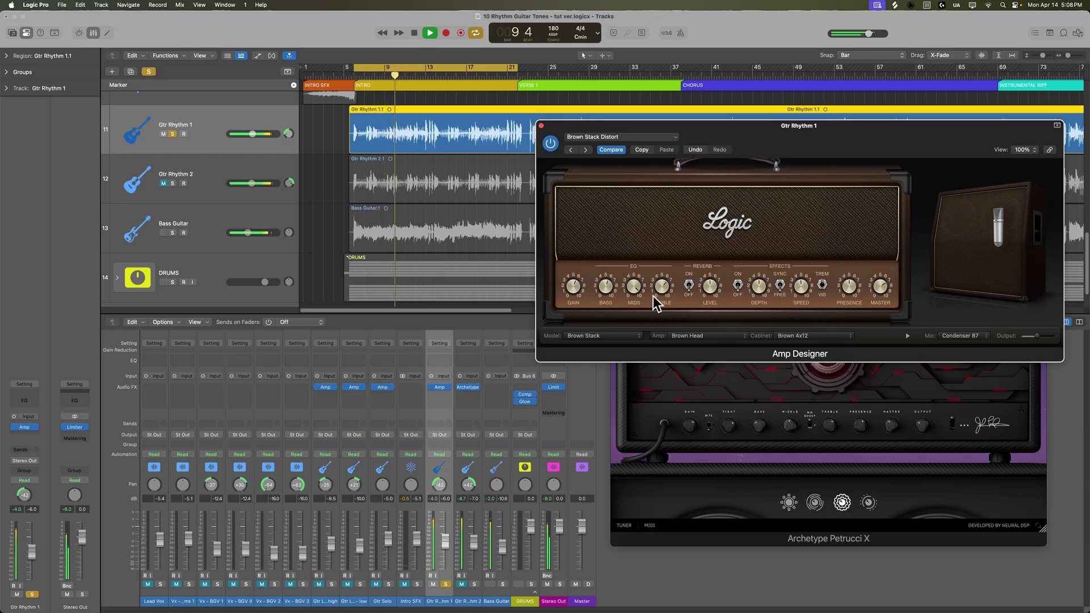
Try the Condenser 414 microphone in Amp Designer and move it slightly closer to the speaker during playback
{"action": "left_click", "coordinate": [957, 334]}
{"action": "left_click", "coordinate": [960, 346]}
{"action": "mouse_move", "coordinate": [979, 287]}
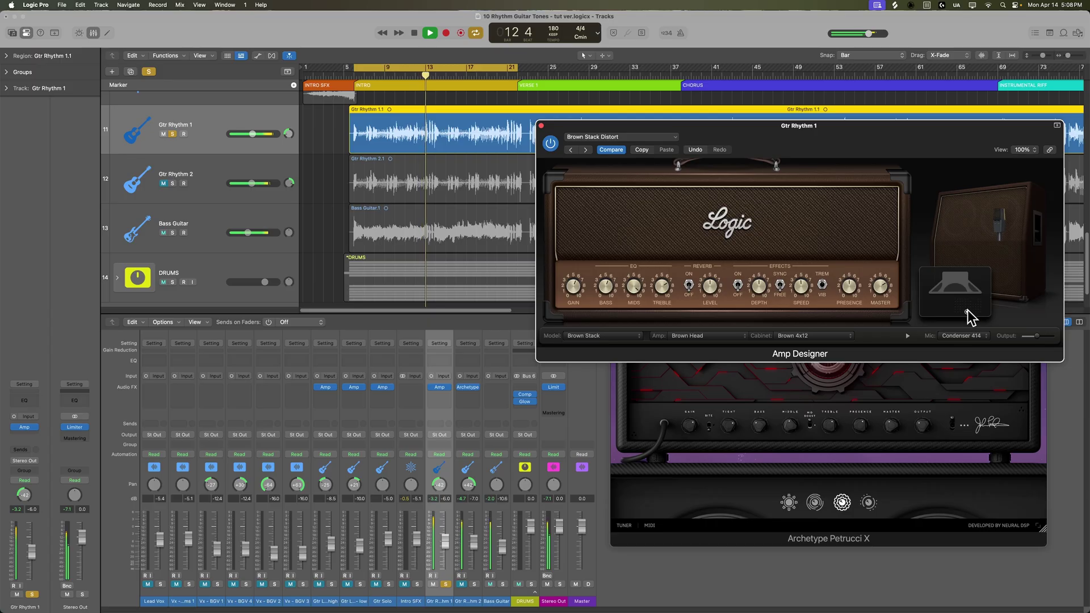
{"action": "left_click_drag", "start_coordinate": [967, 312], "coordinate": [966, 302]}
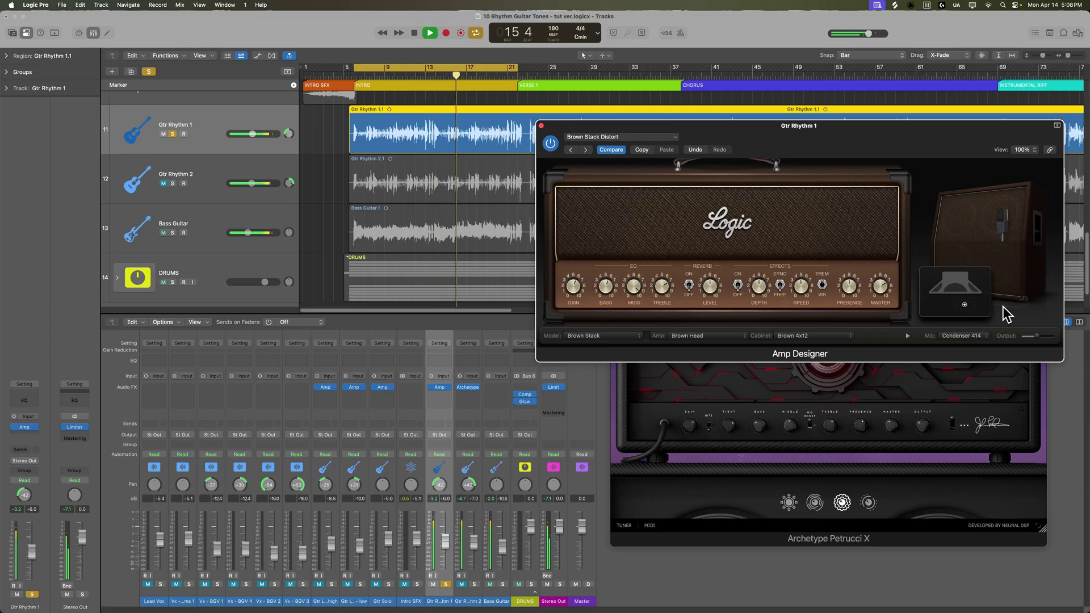
{"action": "key", "text": "space"}
Try the Dynamic 20 microphone in Amp Designer and restart playback of the intro
{"action": "left_click", "coordinate": [964, 337]}
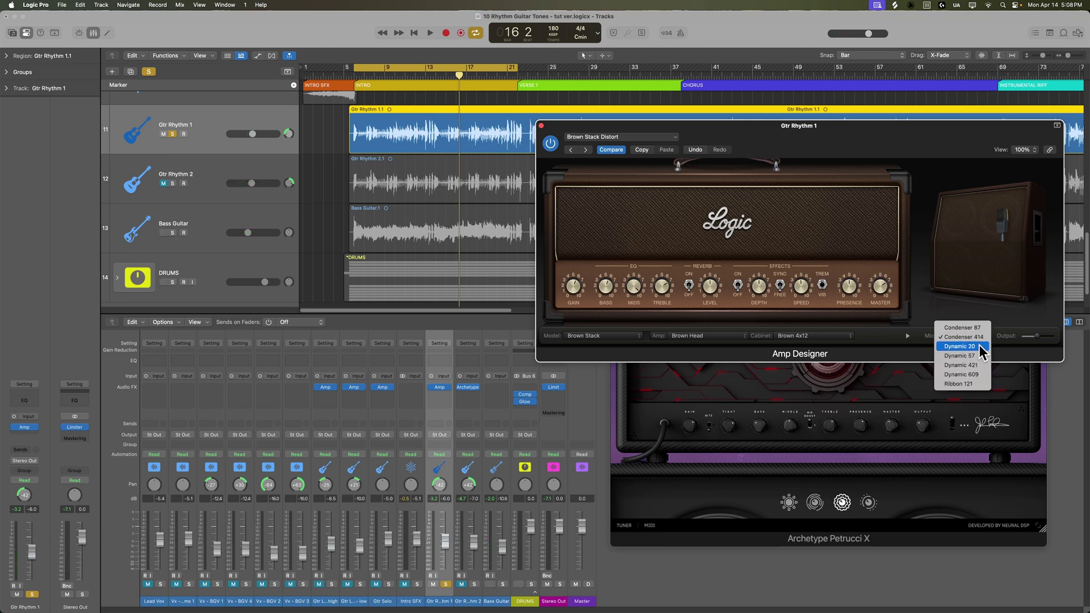
{"action": "left_click", "coordinate": [981, 346]}
{"action": "key", "text": "space"}
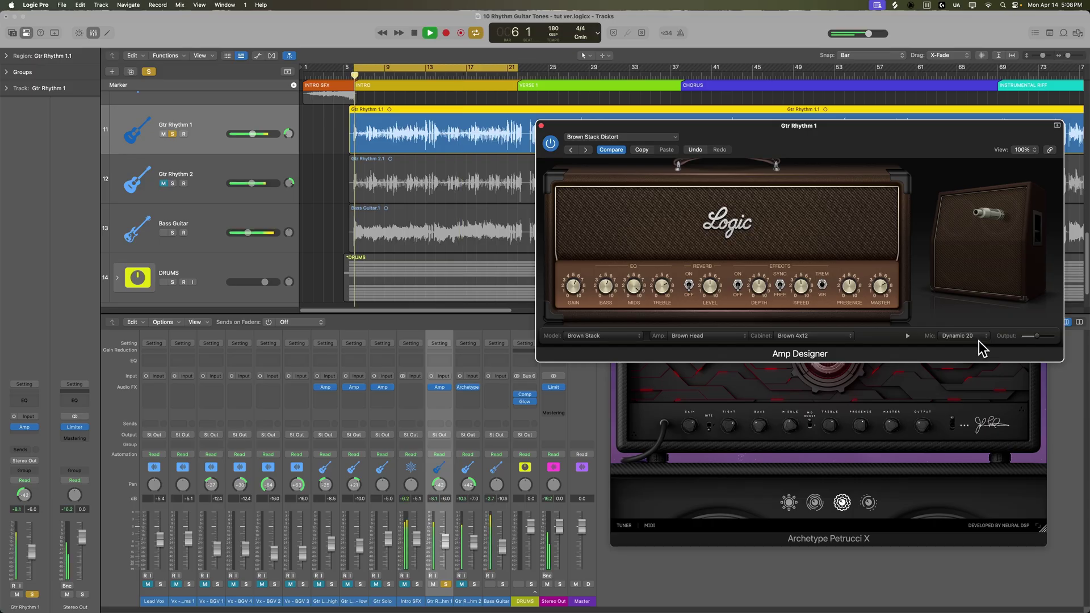
Set the Amp Designer microphone to Dynamic 57 and move it slightly closer to the speaker
{"action": "left_click", "coordinate": [979, 342]}
{"action": "left_click", "coordinate": [979, 348]}
{"action": "left_click", "coordinate": [980, 341]}
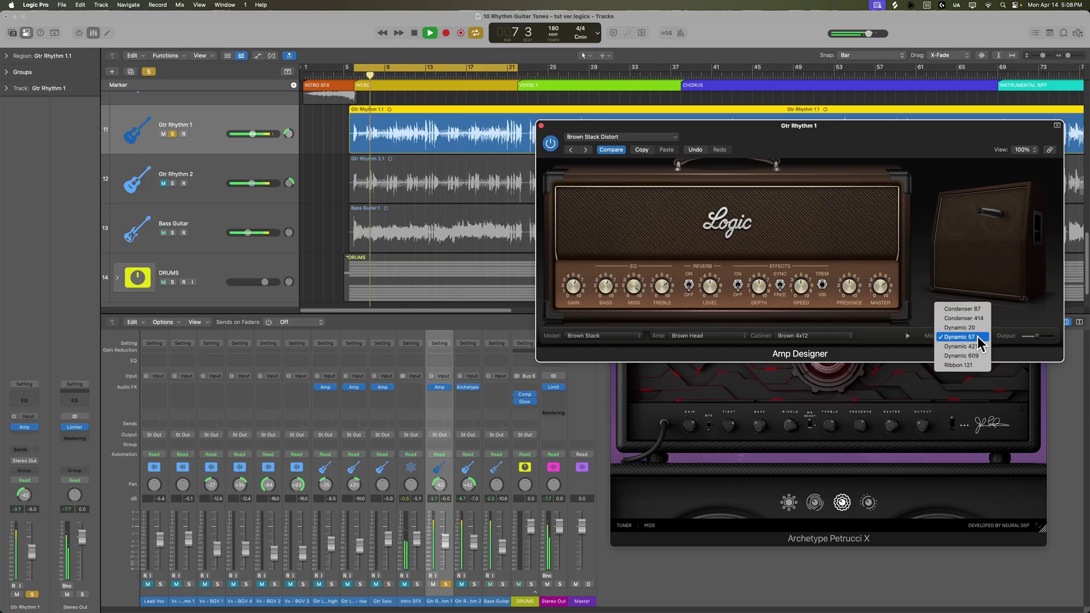
{"action": "left_click", "coordinate": [979, 338]}
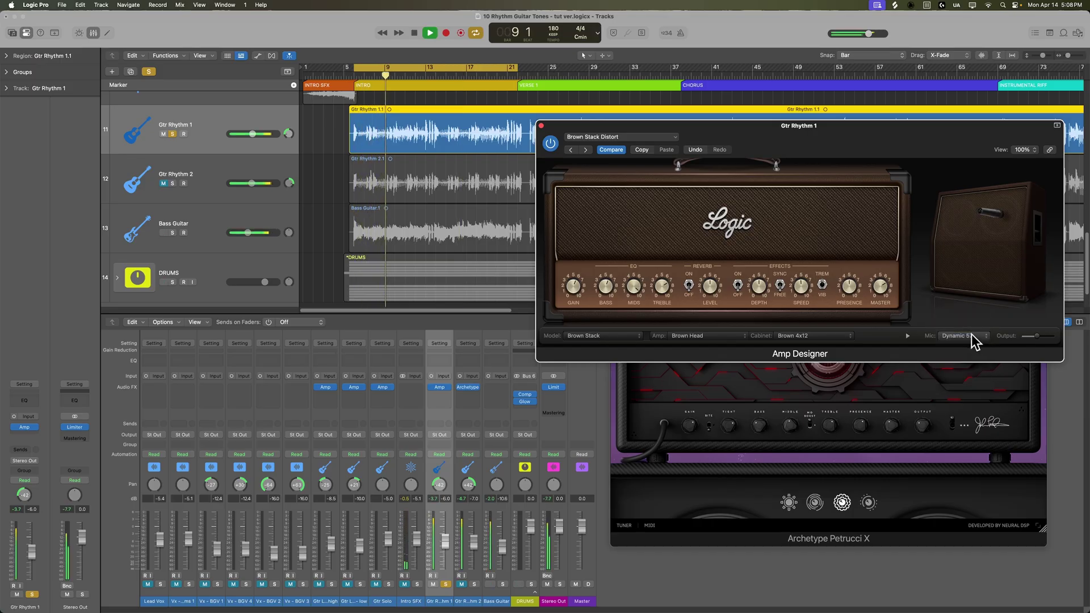
{"action": "mouse_move", "coordinate": [987, 281]}
{"action": "left_click_drag", "start_coordinate": [966, 304], "coordinate": [970, 299]}
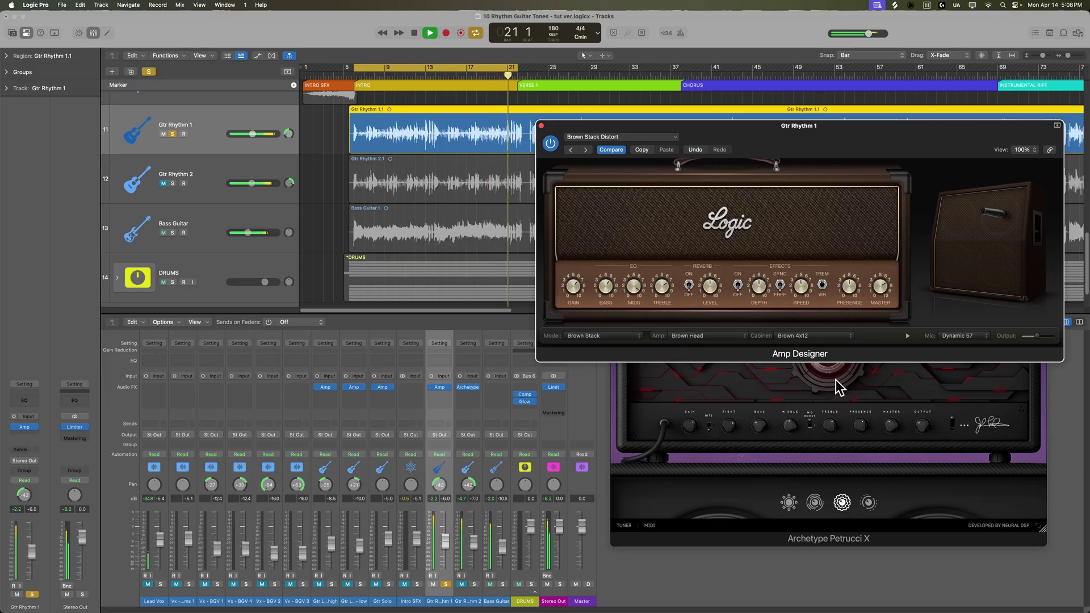
Raise the Amp Designer output level slightly on Gtr Rhythm 1 and stop playback
{"action": "mouse_move", "coordinate": [1035, 337]}
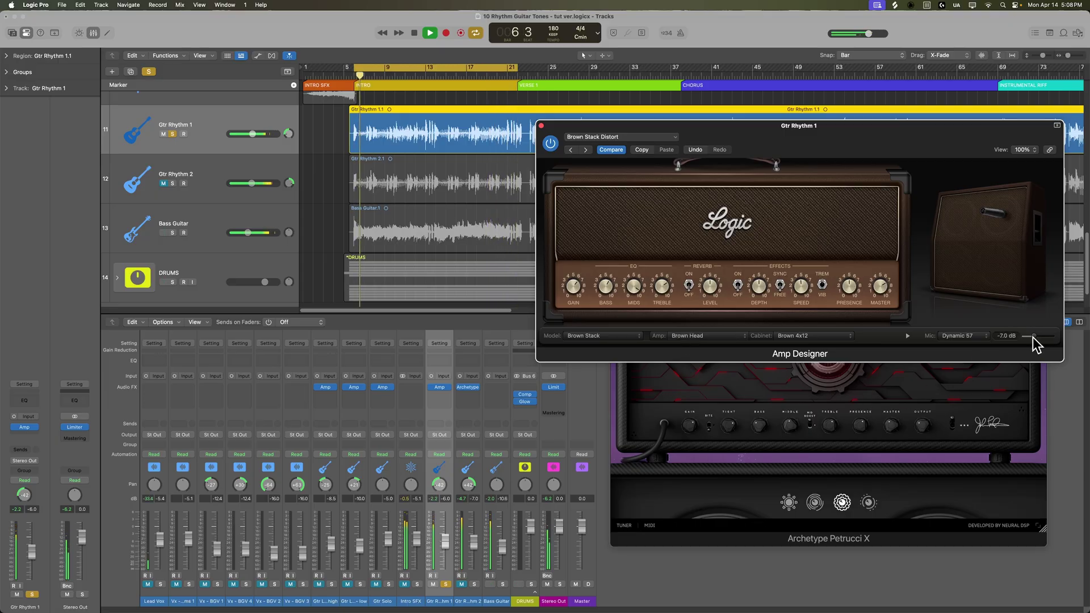
{"action": "scroll", "coordinate": [1035, 336], "scroll_direction": "up", "scroll_amount": 1}
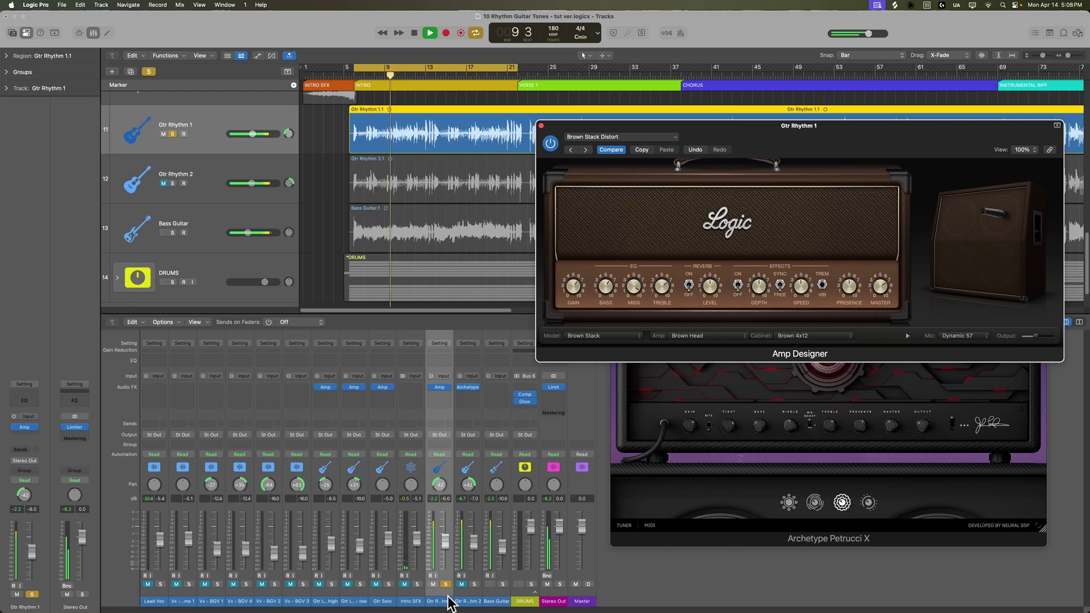
{"action": "key", "text": "space"}
Solo Gtr Rhythm 2 together with Gtr Rhythm 1 and play the intro
{"action": "left_click", "coordinate": [462, 586]}
{"action": "left_click", "coordinate": [467, 602]}
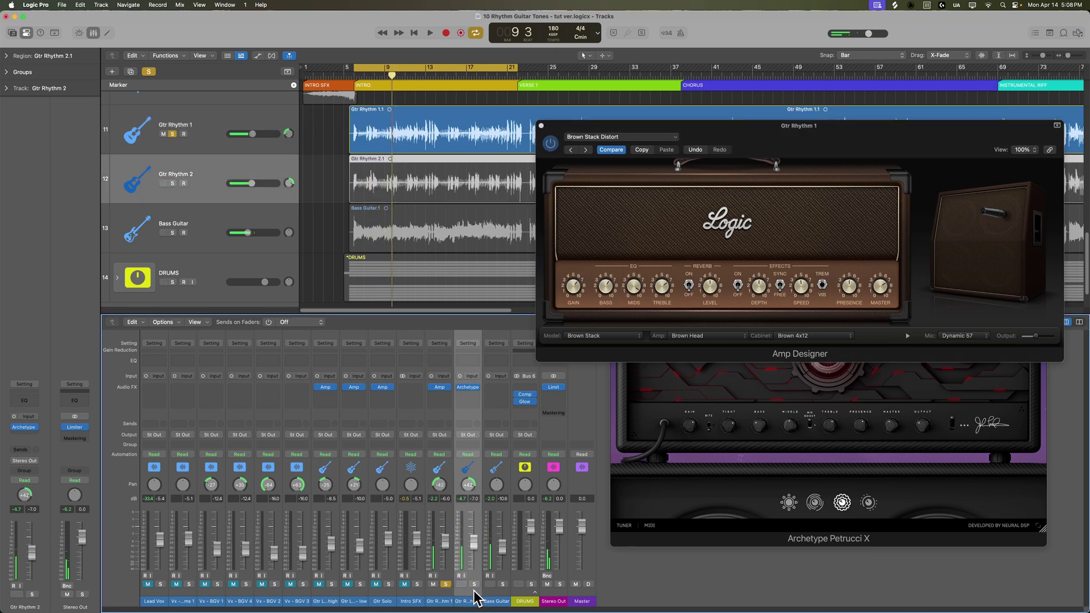
{"action": "left_click", "coordinate": [448, 601], "text": "shift"}
{"action": "key", "text": "space"}
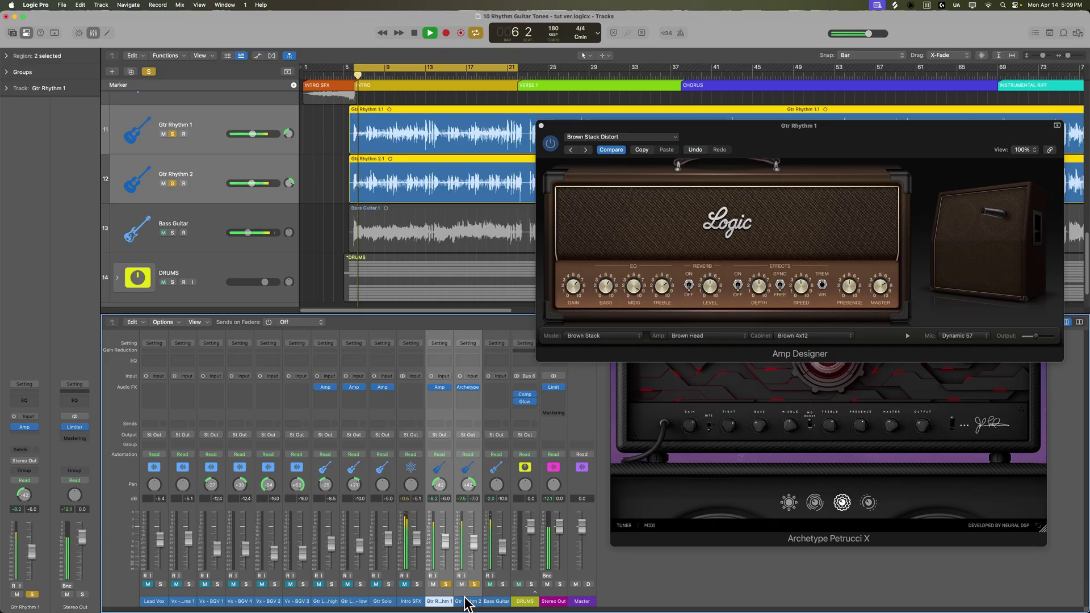
Listen to both rhythm guitars while viewing the Archetype Petrucci X and Amp Designer settings, ending with playback stopped
{"action": "left_click", "coordinate": [437, 601]}
{"action": "left_click", "coordinate": [461, 602]}
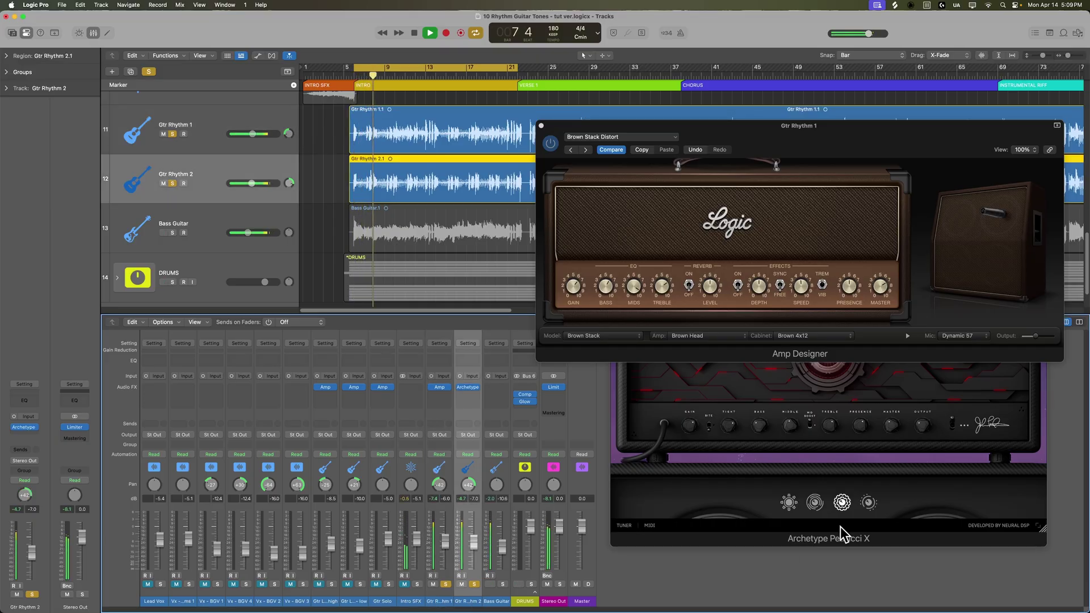
{"action": "left_click", "coordinate": [926, 430]}
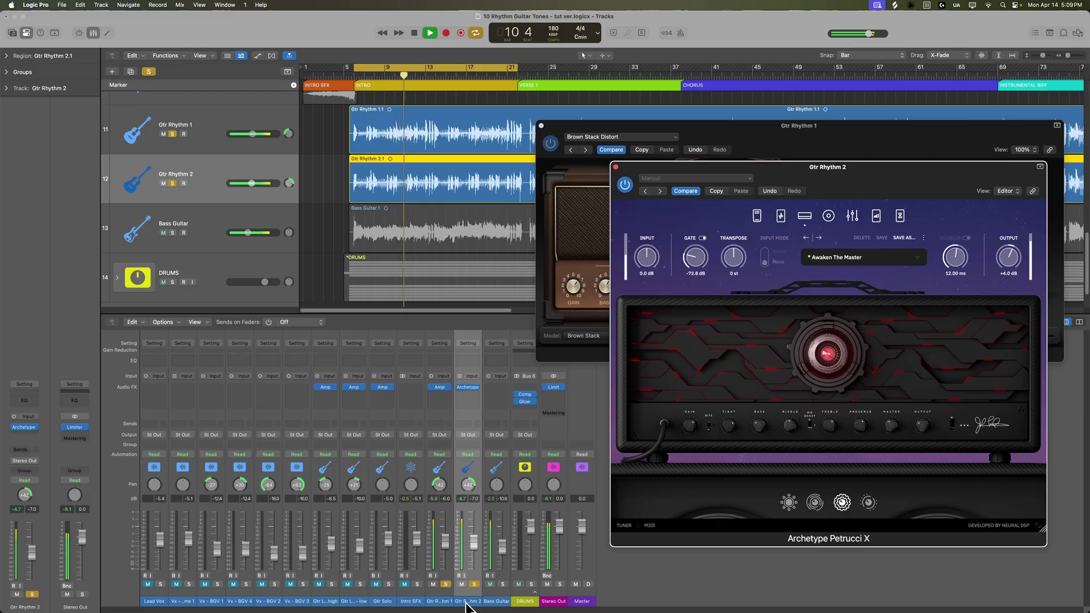
{"action": "left_click", "coordinate": [733, 131]}
{"action": "key", "text": "space"}
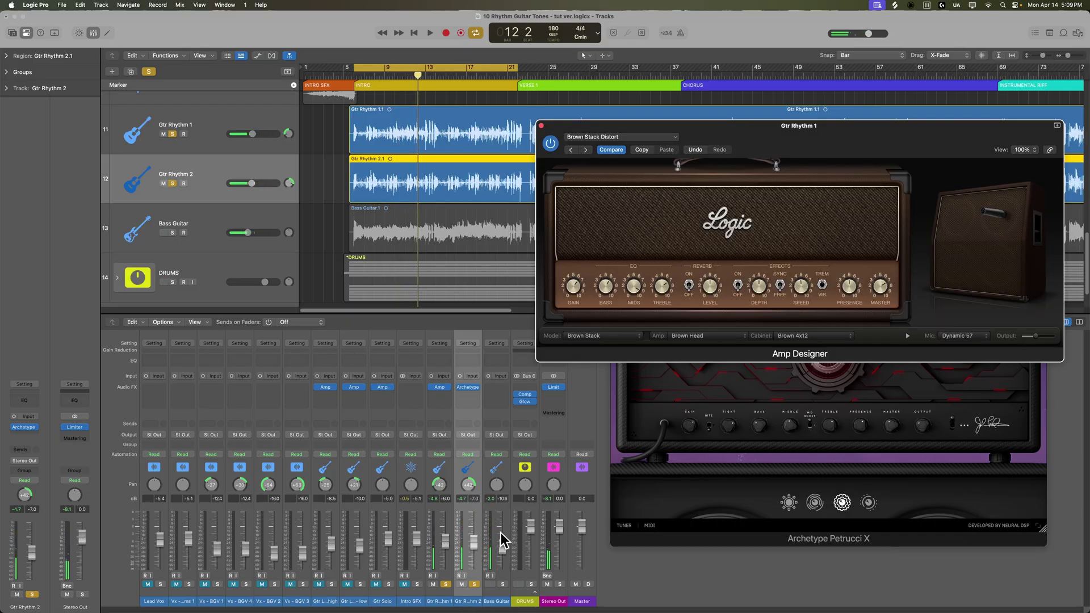
Turn off the solos on Gtr Rhythm 1 and Gtr Rhythm 2, toggling each track individually
{"action": "left_click", "coordinate": [475, 585]}
{"action": "left_click", "coordinate": [445, 584]}
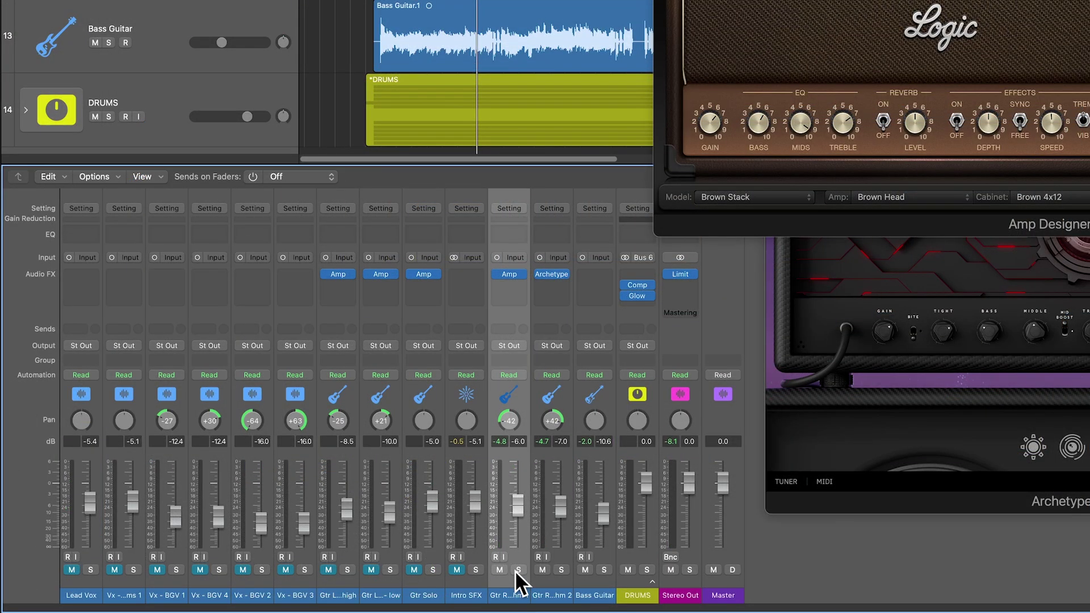
{"action": "left_click", "coordinate": [517, 570]}
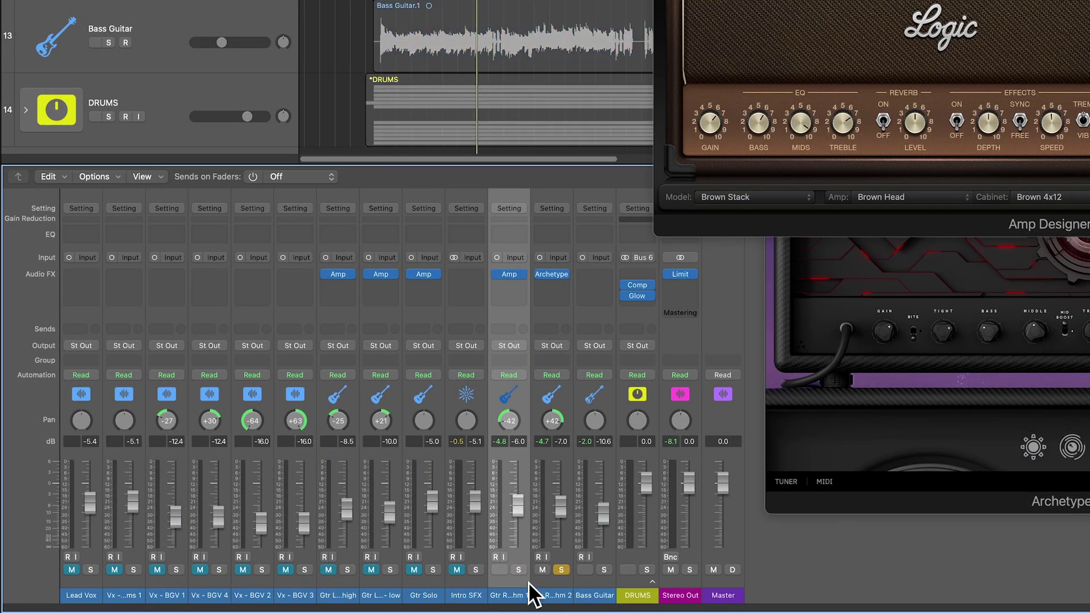
{"action": "left_click", "coordinate": [561, 570]}
Alternate exclusive solo between the two rhythm guitar tracks, leaving only Gtr Rhythm 1 soloed
{"action": "left_click", "coordinate": [519, 570], "text": "alt"}
{"action": "left_click", "coordinate": [562, 570], "text": "alt"}
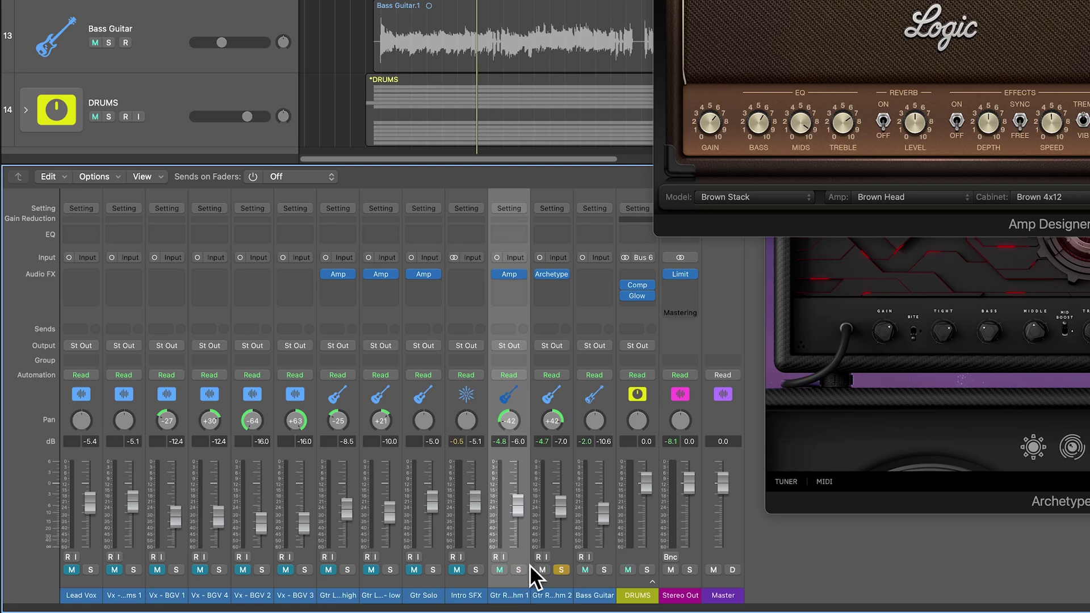
{"action": "left_click", "coordinate": [562, 570], "text": "alt"}
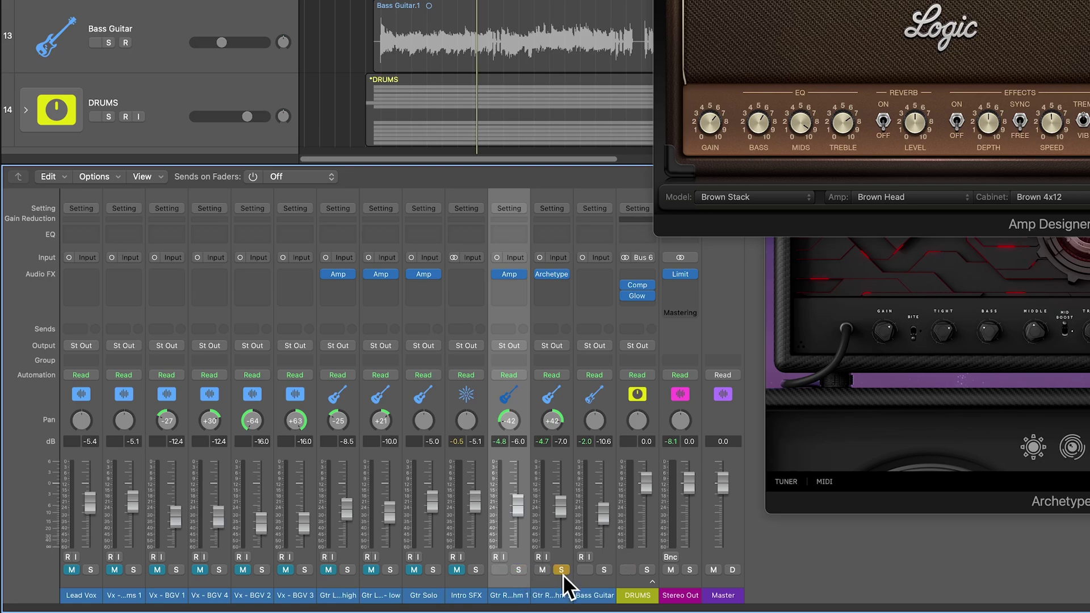
{"action": "left_click", "coordinate": [518, 570], "text": "alt"}
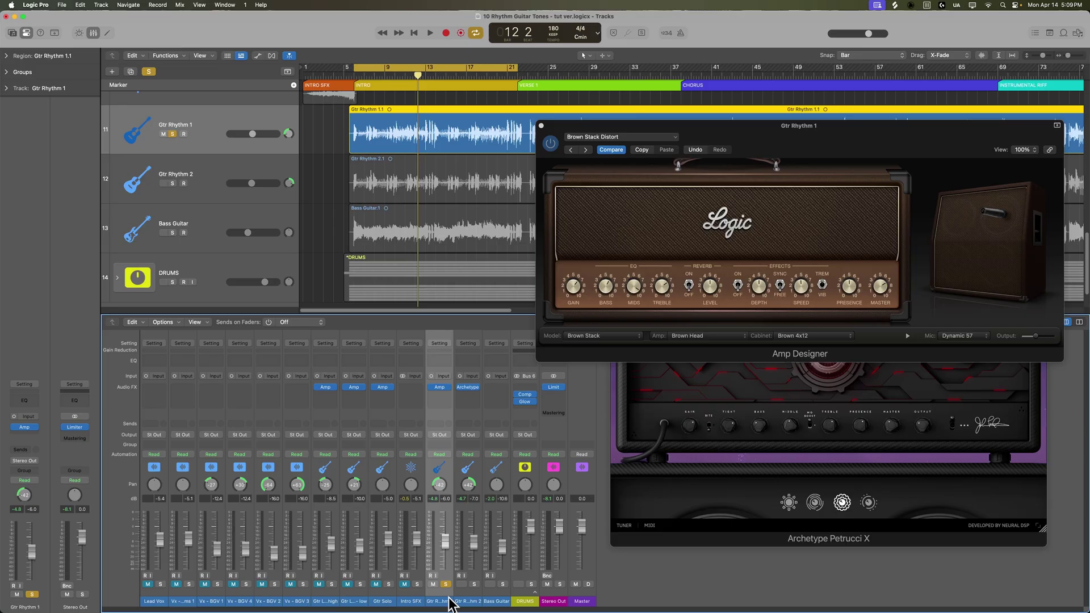
Play the intro and compare the two guitar tones by switching exclusive solo between Gtr Rhythm 1 and Gtr Rhythm 2
{"action": "key", "text": "space"}
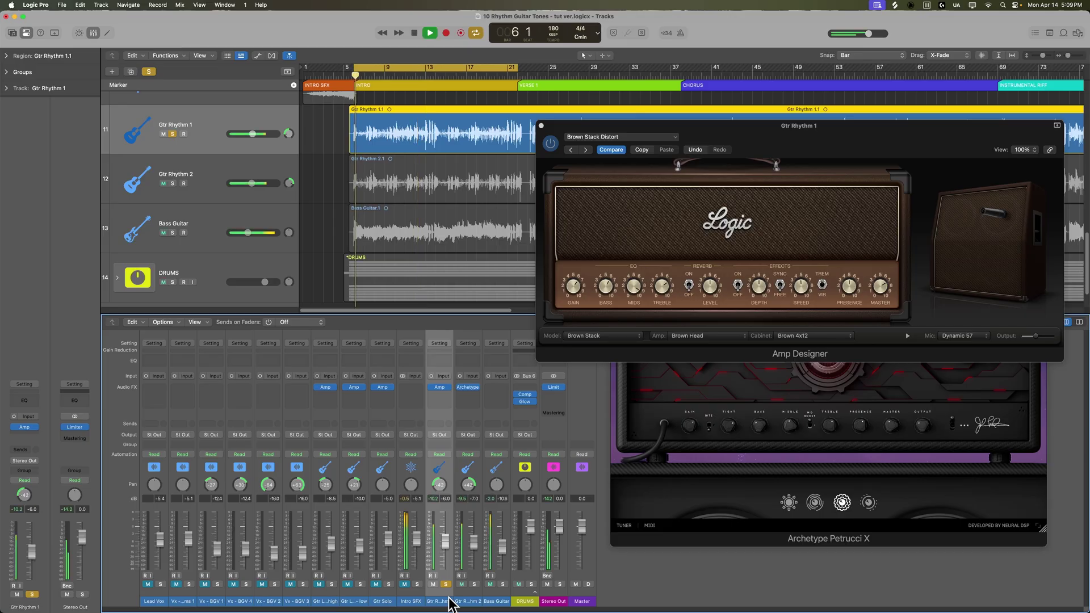
{"action": "left_click", "coordinate": [474, 585], "text": "alt"}
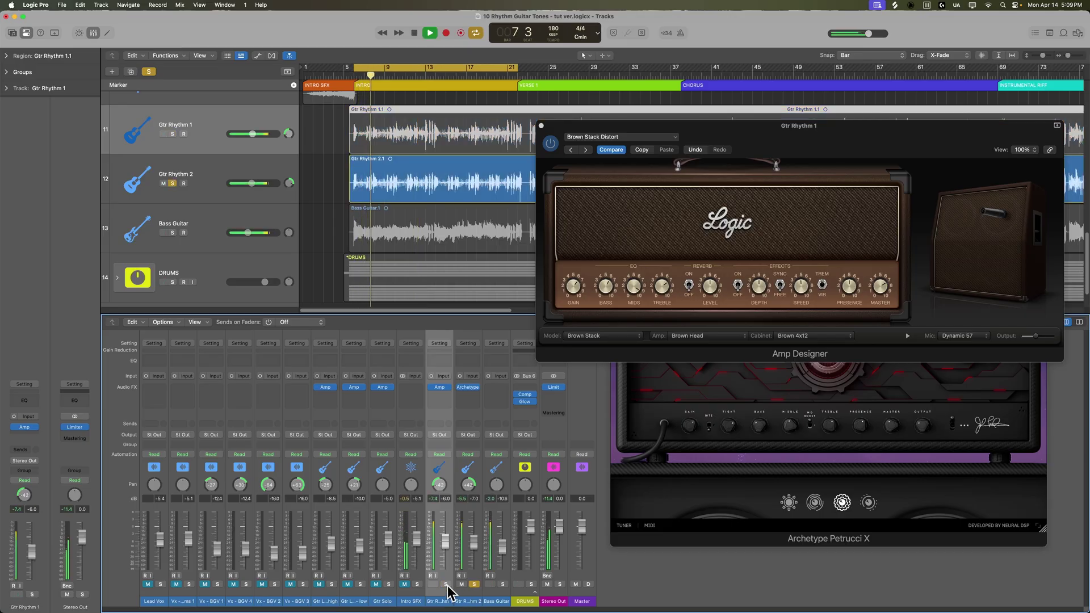
{"action": "left_click", "coordinate": [447, 585], "text": "alt"}
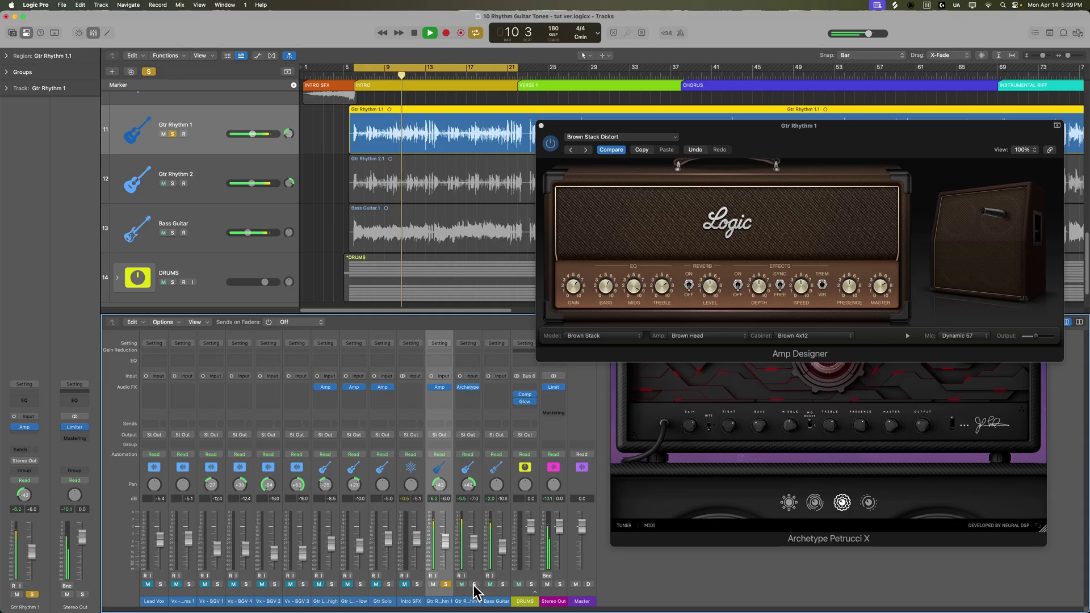
{"action": "left_click", "coordinate": [474, 585], "text": "alt"}
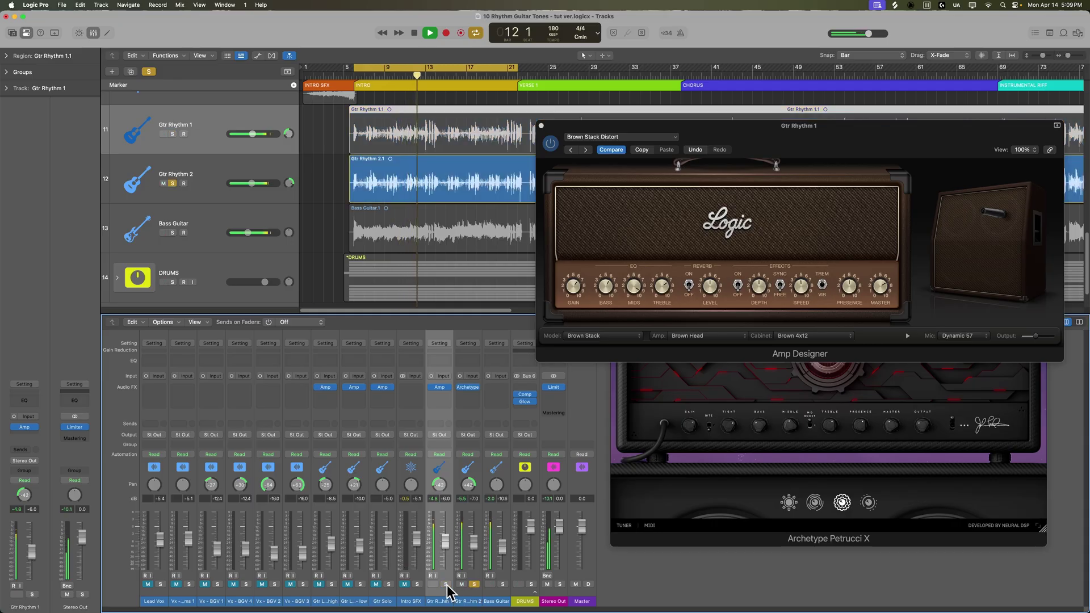
{"action": "left_click", "coordinate": [447, 585], "text": "alt"}
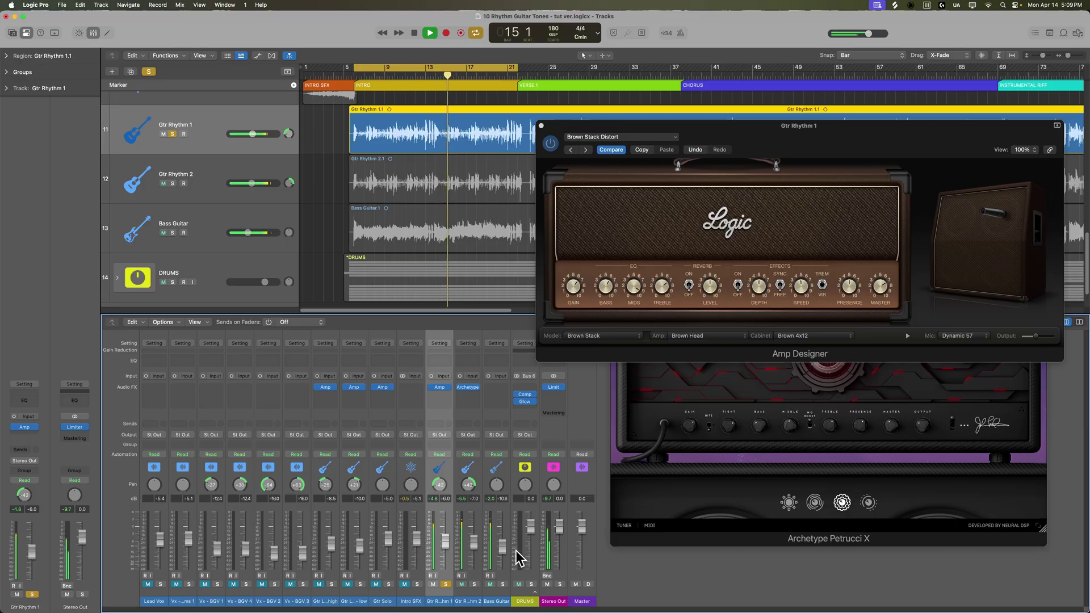
{"action": "left_click", "coordinate": [474, 585], "text": "alt"}
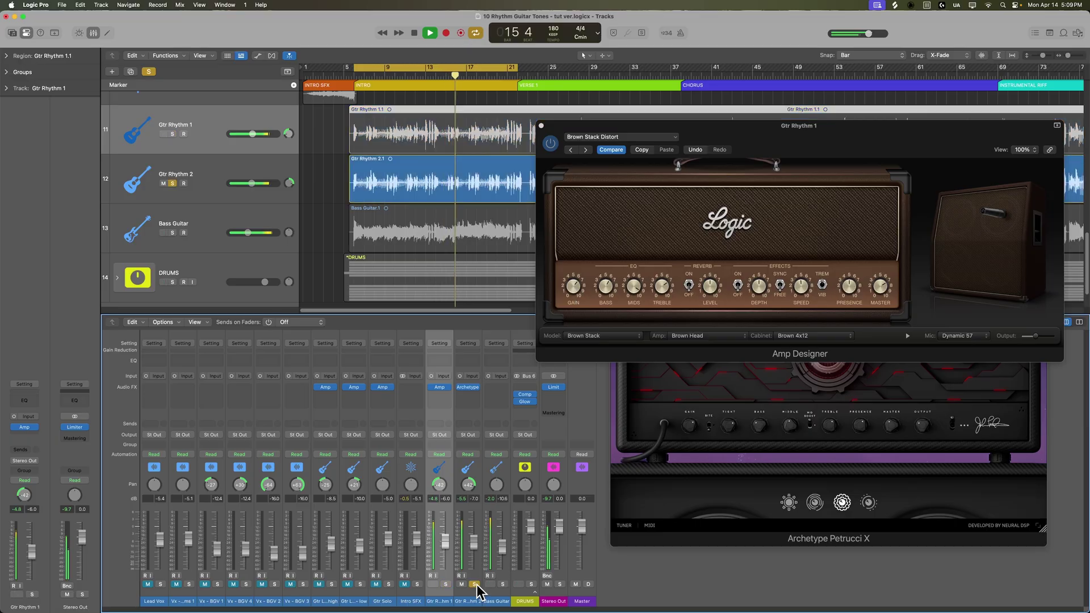
{"action": "left_click", "coordinate": [446, 585], "text": "alt"}
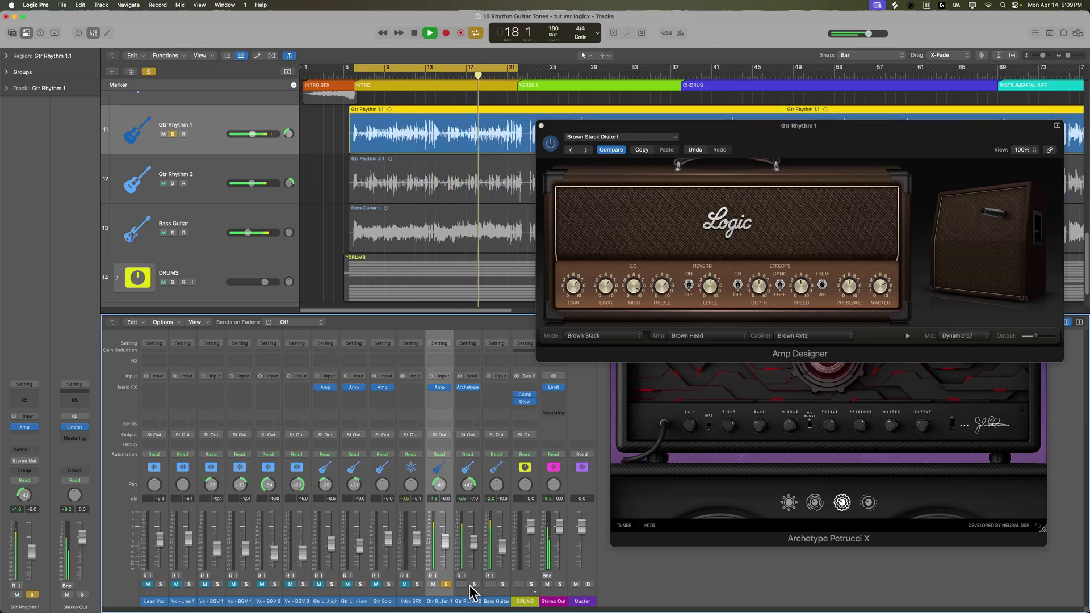
{"action": "key", "text": "space"}
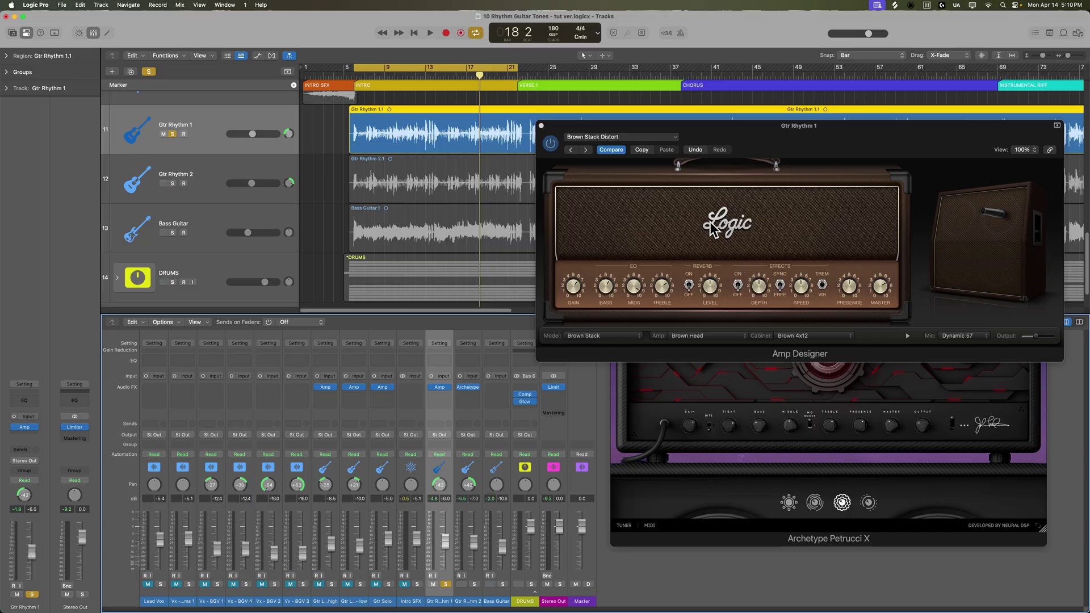
Close Amp Designer and set the Noise Gate threshold on Gtr Rhythm 1 to -34 dB during playback
{"action": "left_click", "coordinate": [541, 126]}
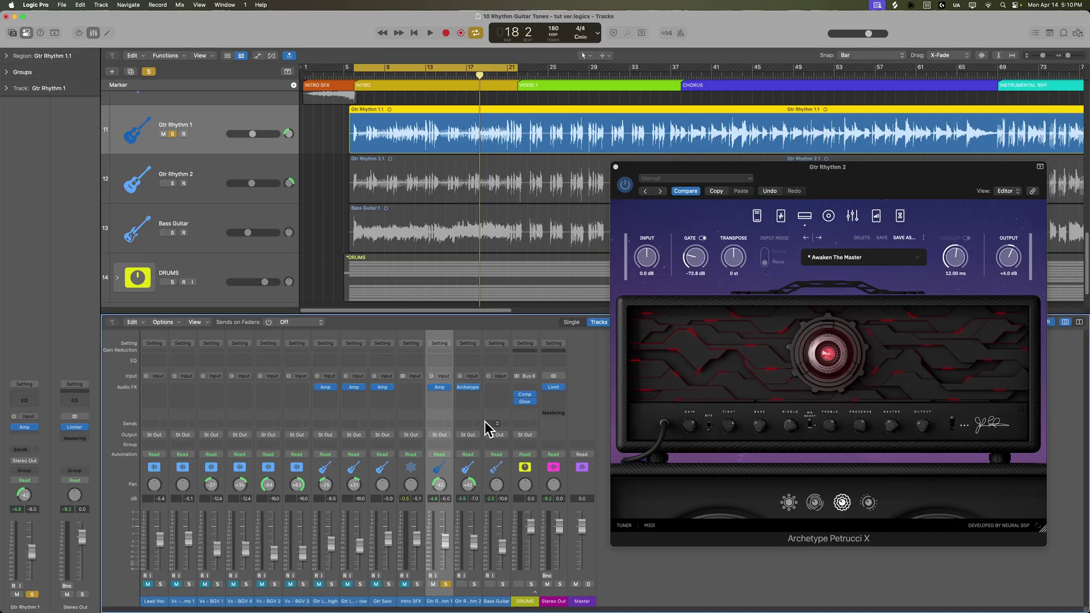
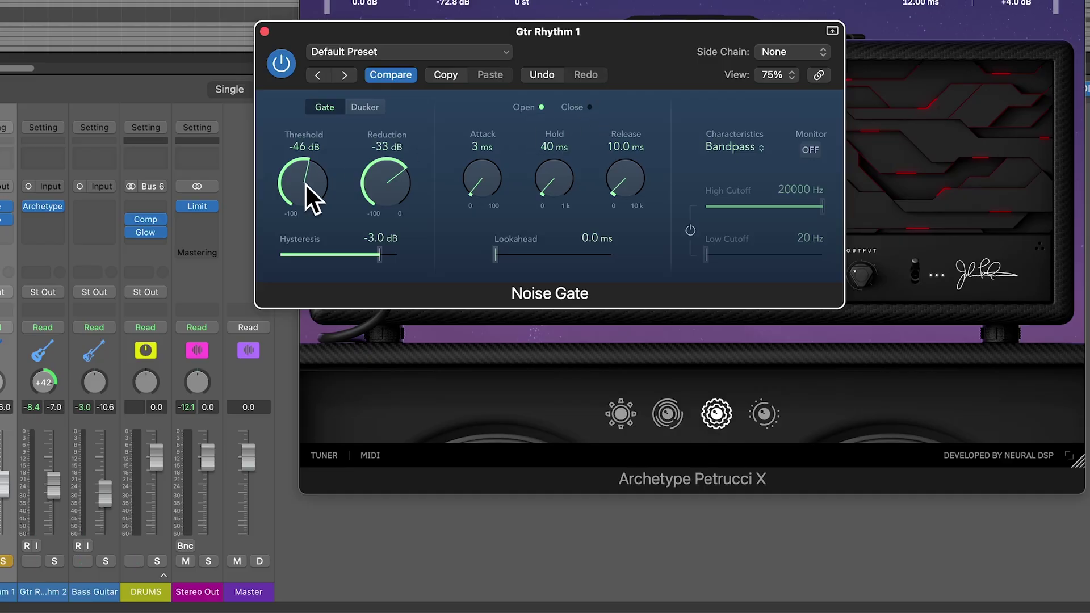
{"action": "key", "text": "space"}
{"action": "left_click_drag", "start_coordinate": [306, 182], "coordinate": [305, 299]}
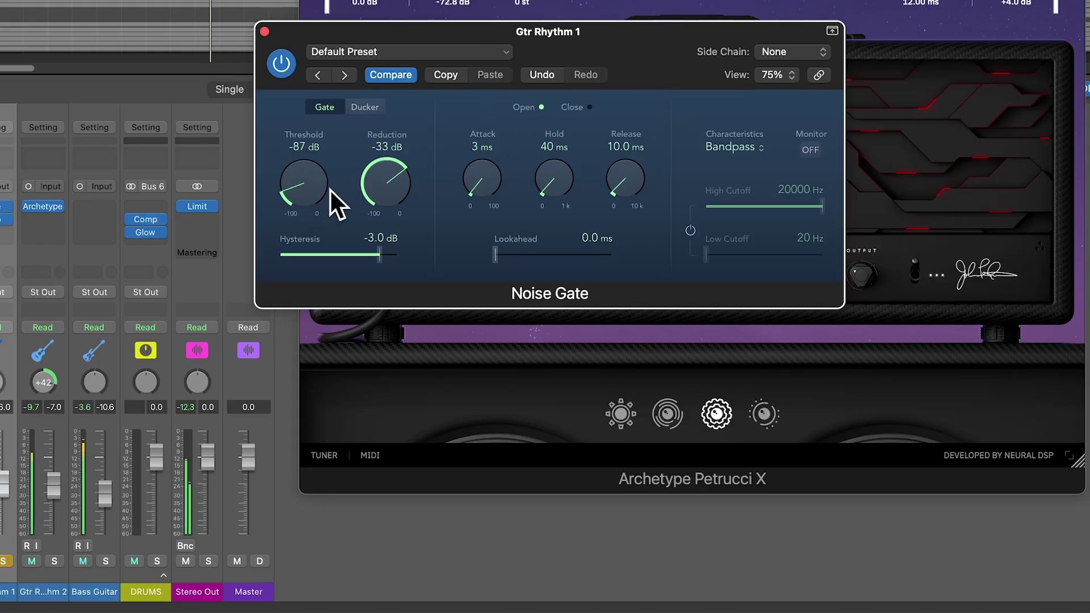
{"action": "left_click_drag", "start_coordinate": [316, 136], "coordinate": [308, 175]}
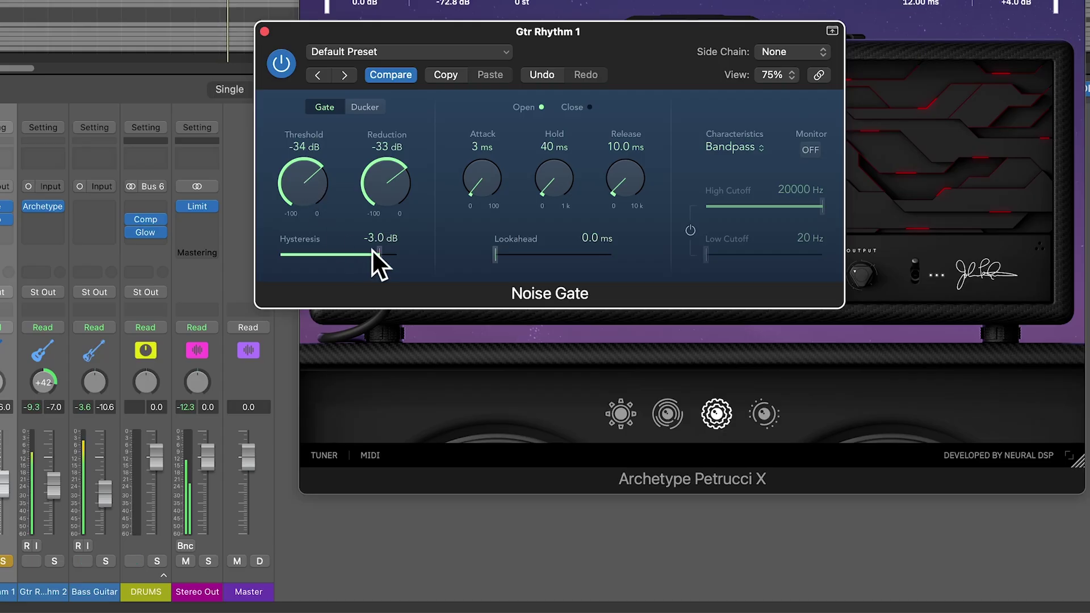
Set the Noise Gate lookahead to 7.8 ms, hold to 60 ms and release to 15.0 ms
{"action": "left_click_drag", "start_coordinate": [497, 256], "coordinate": [563, 257]}
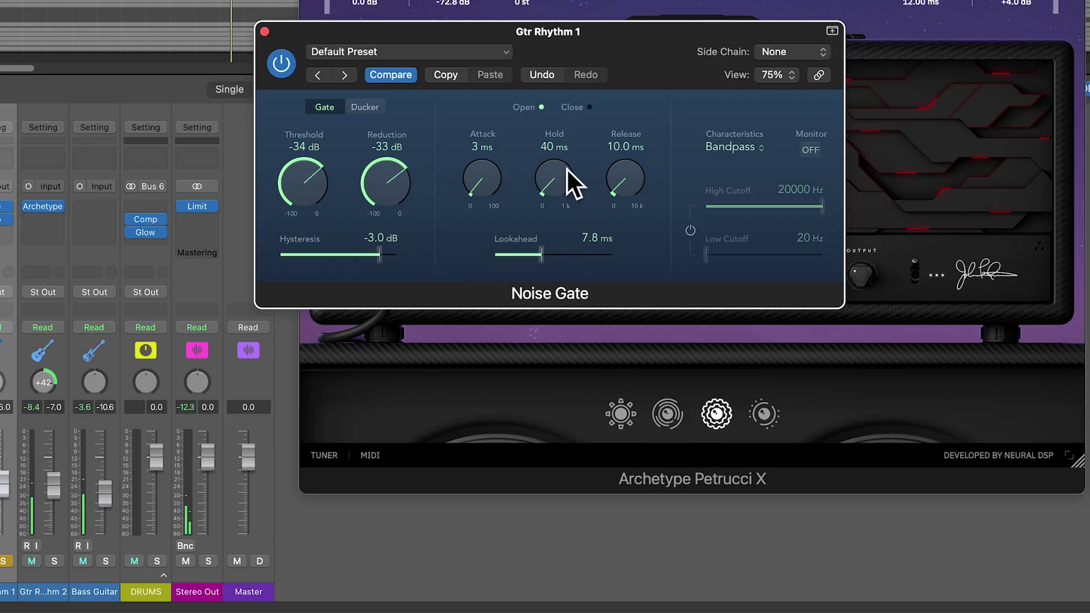
{"action": "left_click_drag", "start_coordinate": [567, 168], "coordinate": [635, 172]}
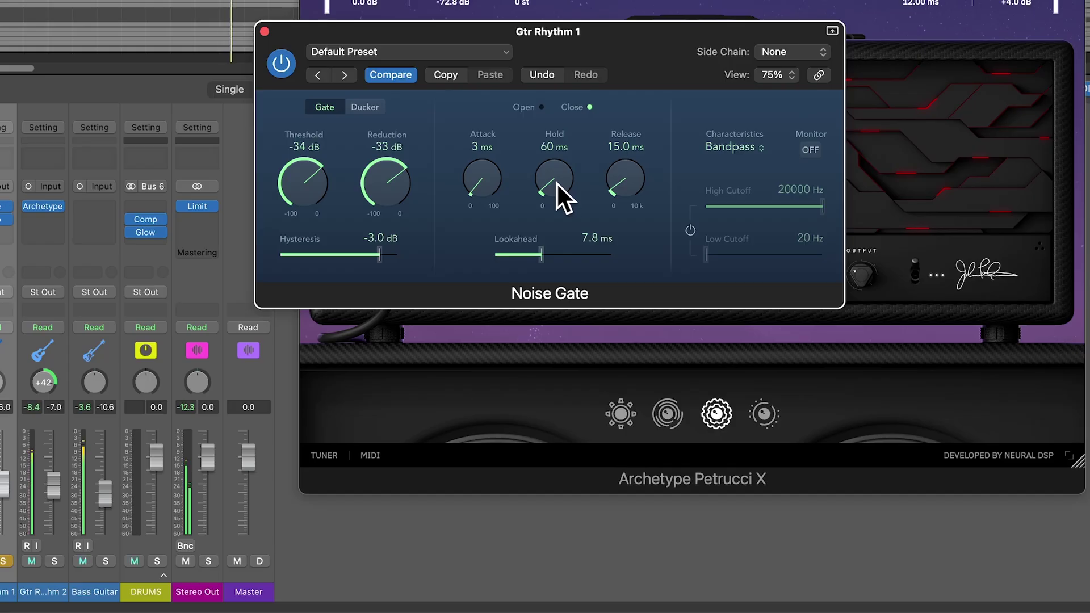
{"action": "left_click_drag", "start_coordinate": [556, 182], "coordinate": [557, 188]}
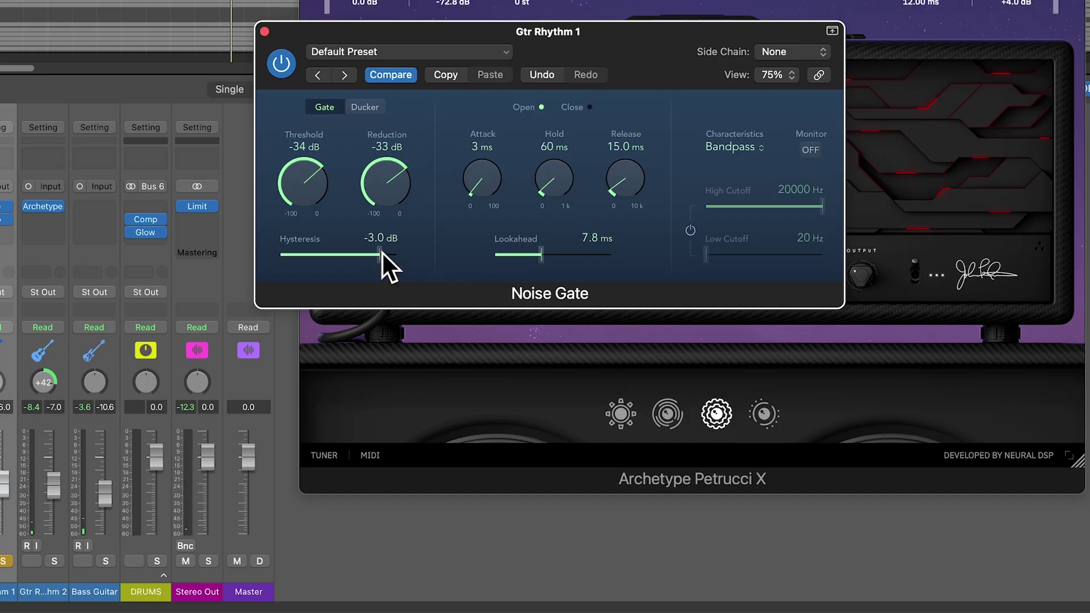
Try several Noise Gate hysteresis values during playback, settle on -4.0 dB, and fine-tune the release
{"action": "left_click_drag", "start_coordinate": [383, 253], "coordinate": [370, 280]}
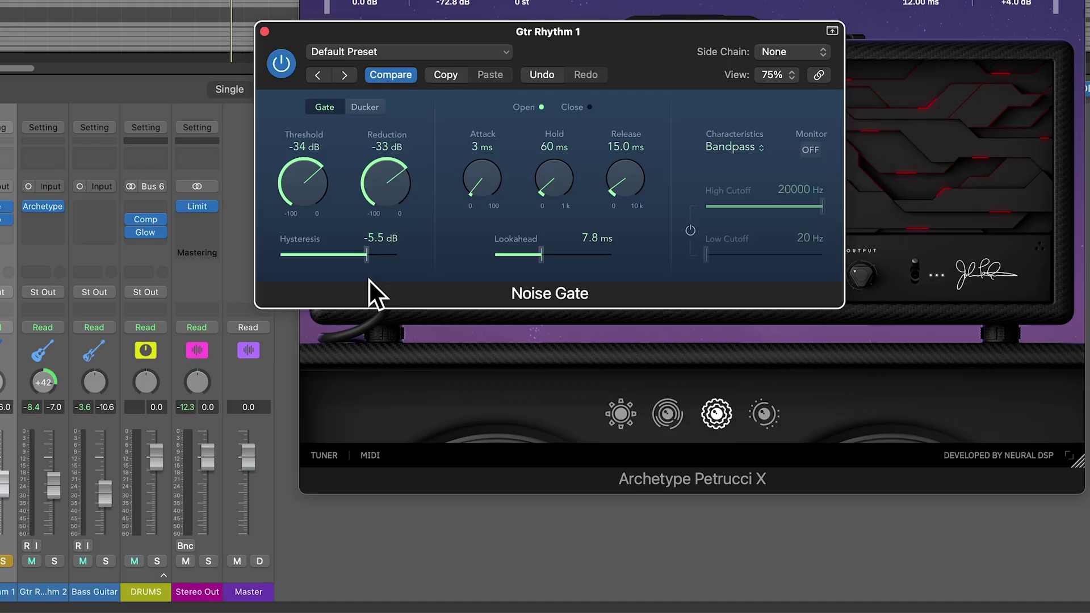
{"action": "left_click_drag", "start_coordinate": [374, 253], "coordinate": [309, 268]}
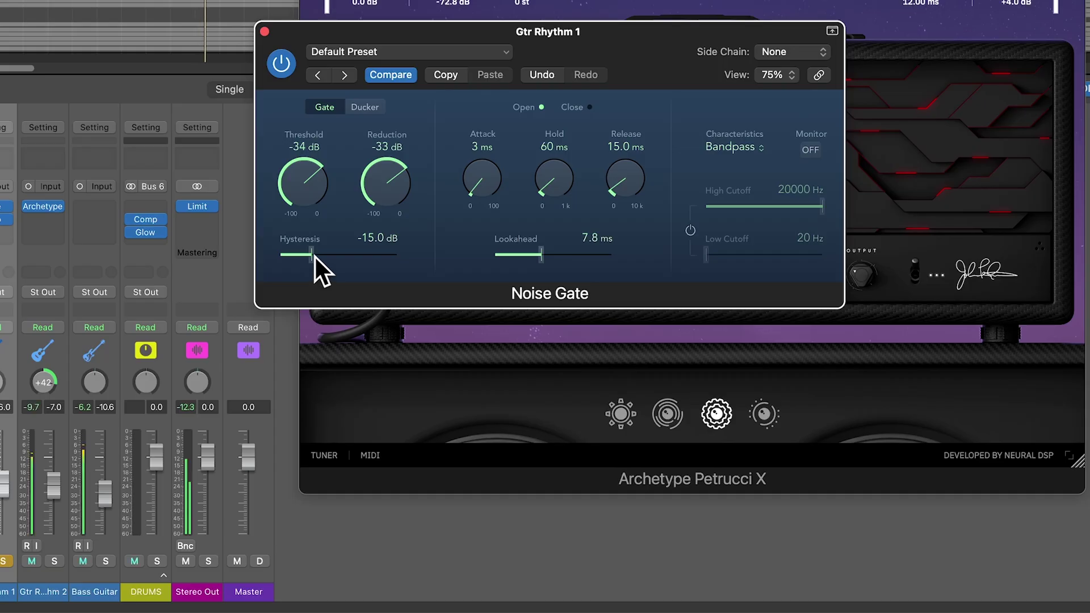
{"action": "left_click_drag", "start_coordinate": [315, 257], "coordinate": [356, 260]}
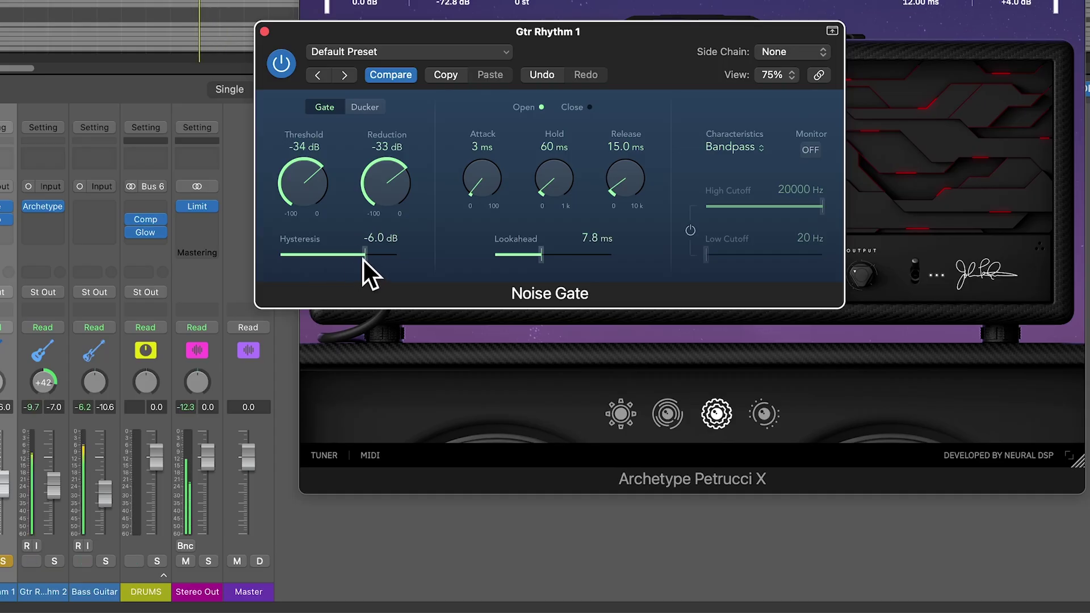
{"action": "left_click_drag", "start_coordinate": [366, 257], "coordinate": [404, 265]}
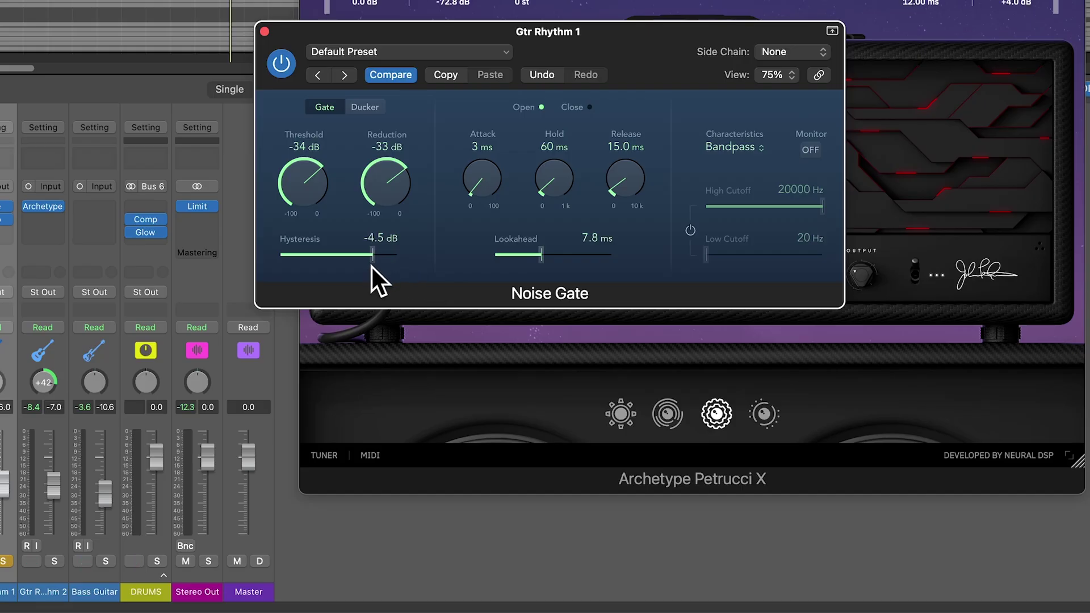
{"action": "left_click_drag", "start_coordinate": [372, 266], "coordinate": [370, 265]}
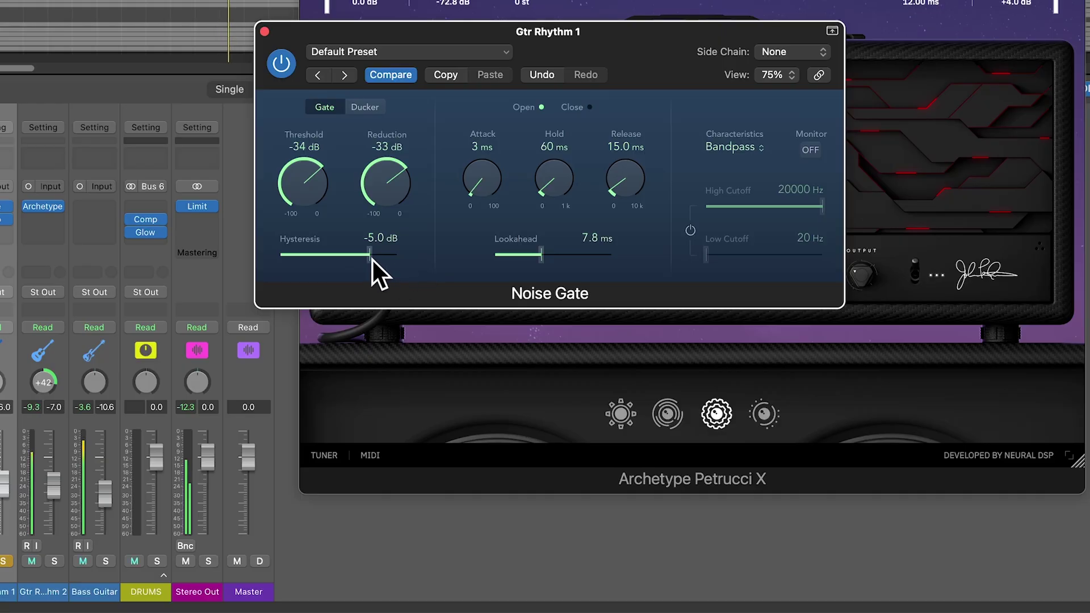
{"action": "left_click_drag", "start_coordinate": [370, 257], "coordinate": [375, 257]}
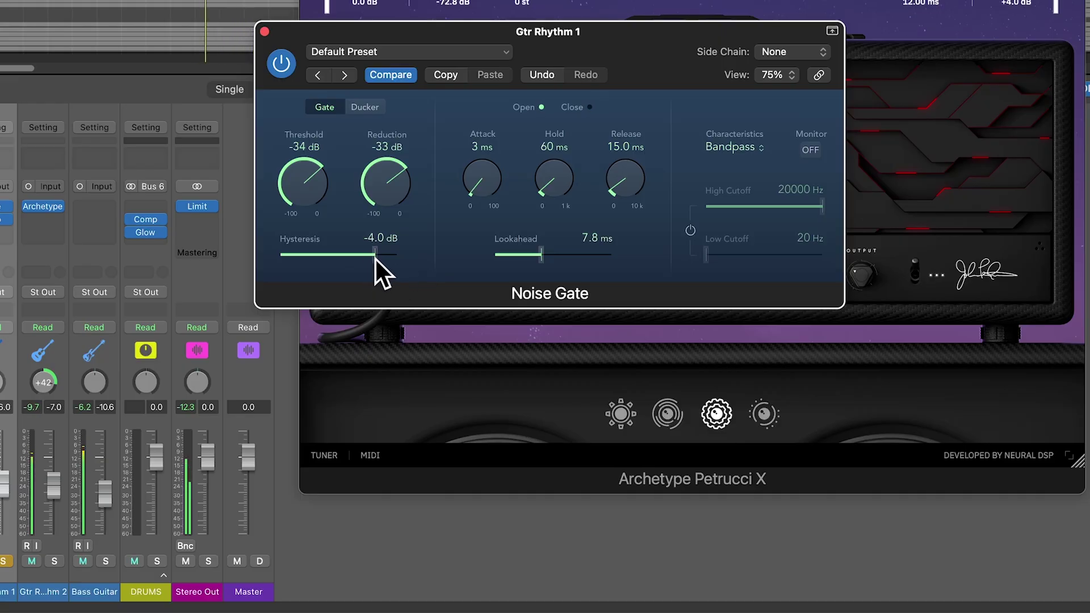
{"action": "left_click_drag", "start_coordinate": [636, 199], "coordinate": [646, 183]}
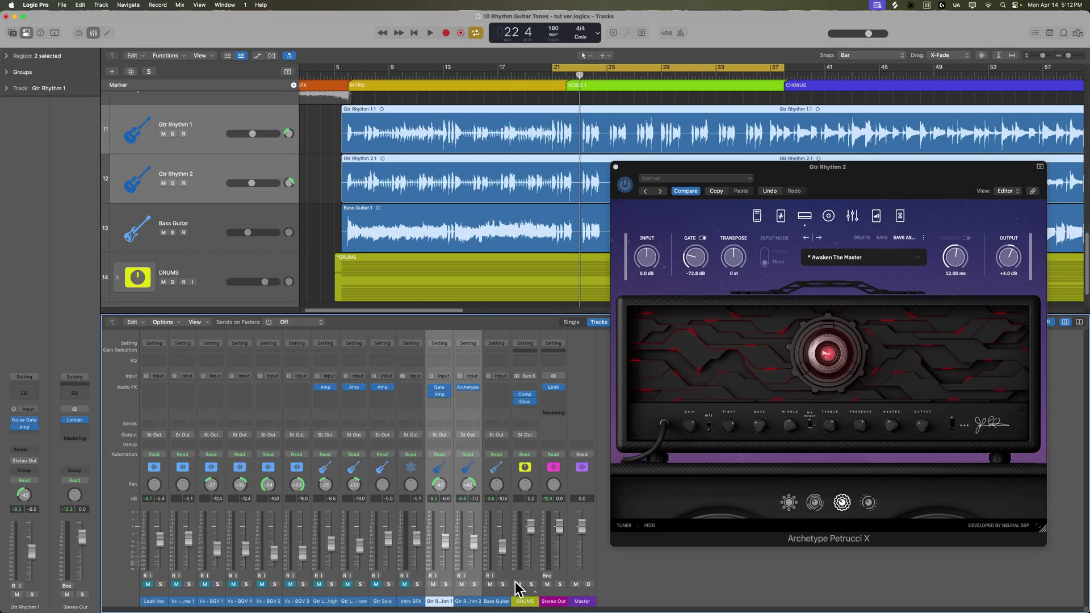
Mute the Bass Guitar track
{"action": "left_click", "coordinate": [490, 584]}
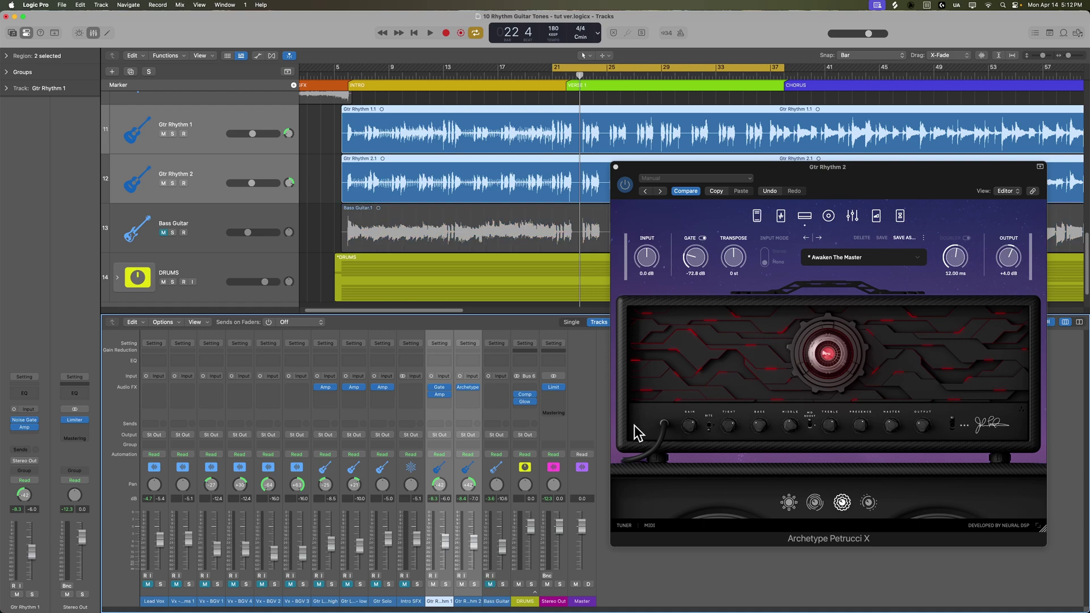
Close the Archetype Petrucci X window and play the song from the Instrumental Riff marker at bar 69 with cycling off
{"action": "key", "text": "space"}
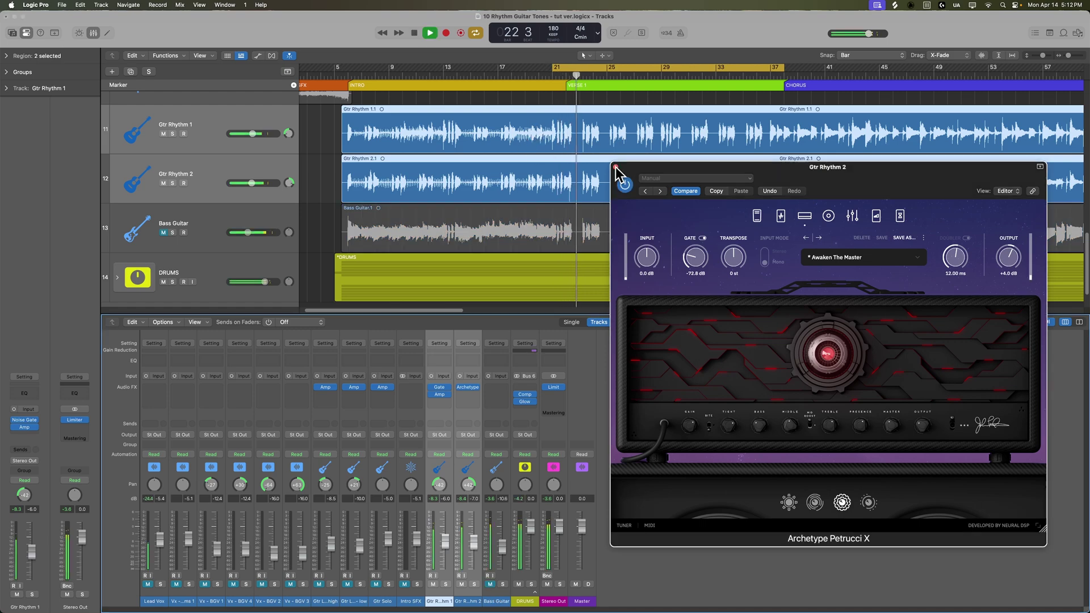
{"action": "left_click", "coordinate": [616, 167]}
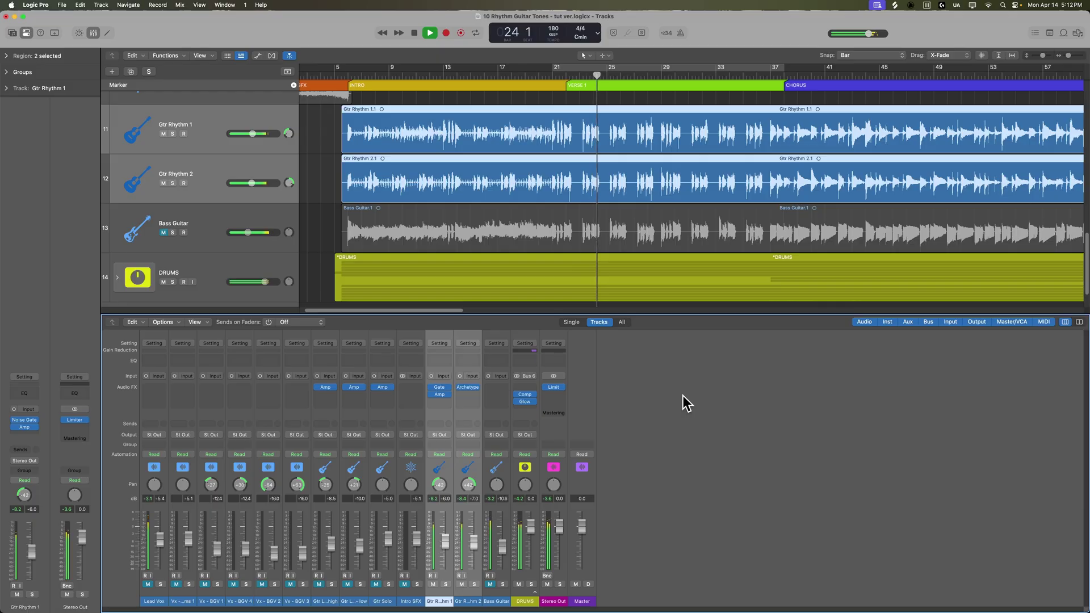
{"action": "key", "text": "super+Left"}
{"action": "key", "text": "super+Left"}
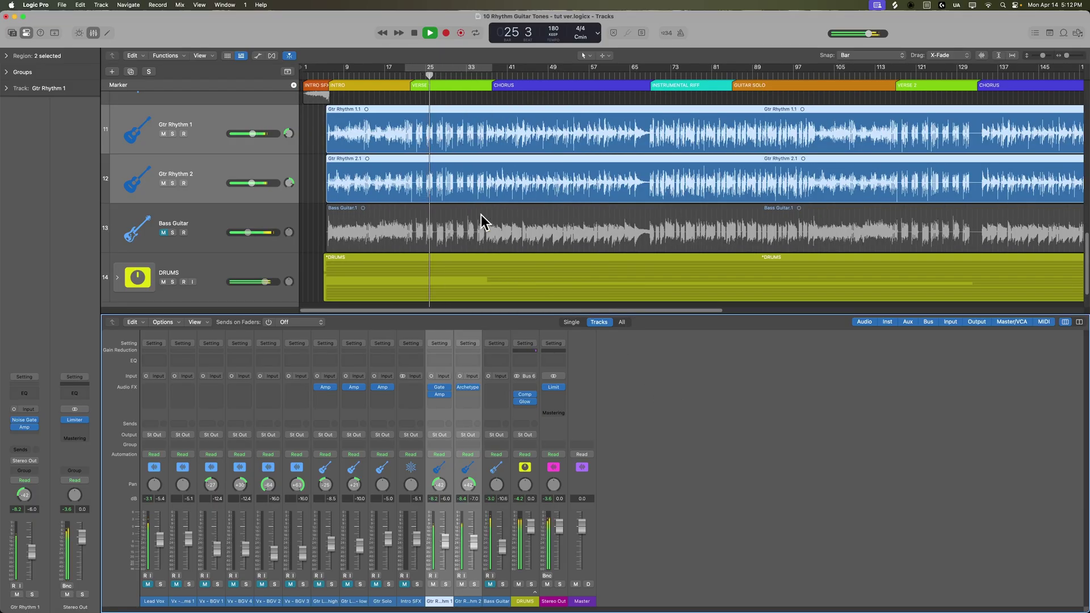
{"action": "left_click", "coordinate": [650, 75]}
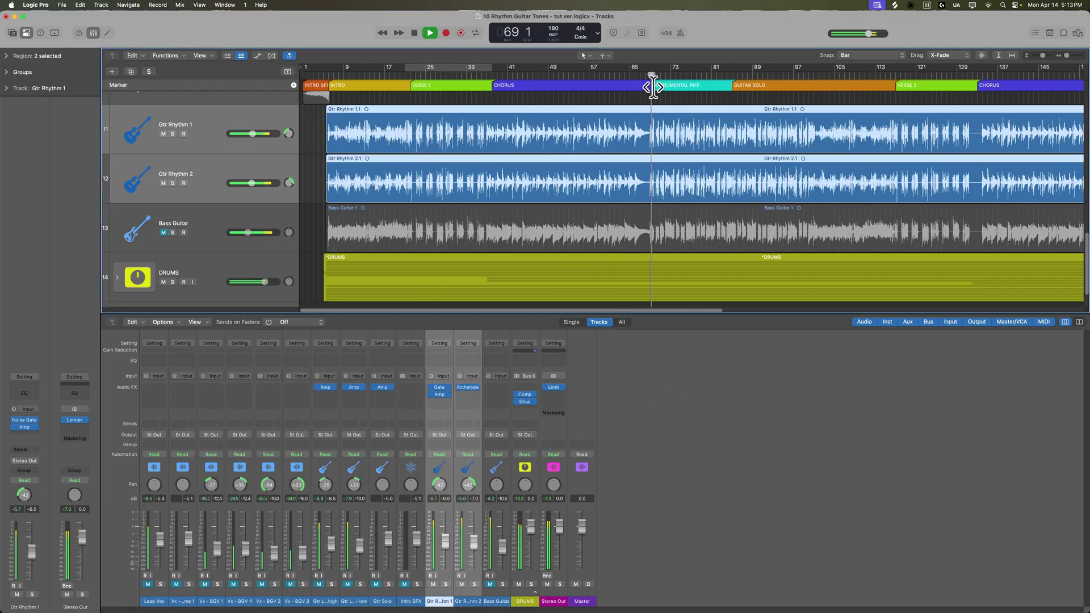
{"action": "key", "text": "super+Right"}
{"action": "key", "text": "super+Right"}
{"action": "key", "text": "super+Right"}
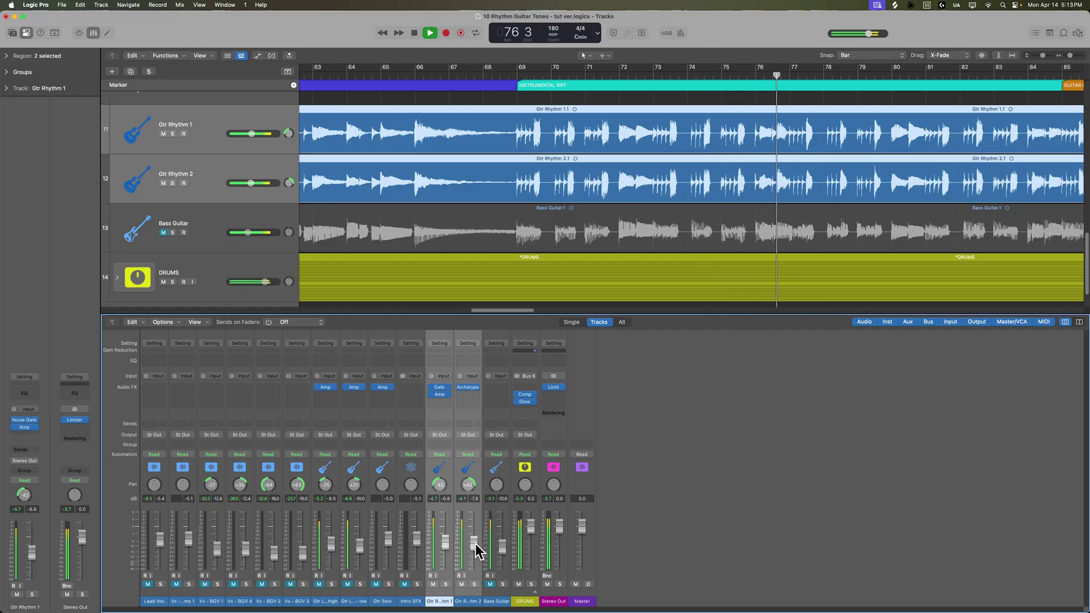
Raise the two rhythm guitar faders to -4.6 dB for Gtr Rhythm 1 and -5.3 dB for Gtr Rhythm 2, checking them in playback
{"action": "key", "text": "space"}
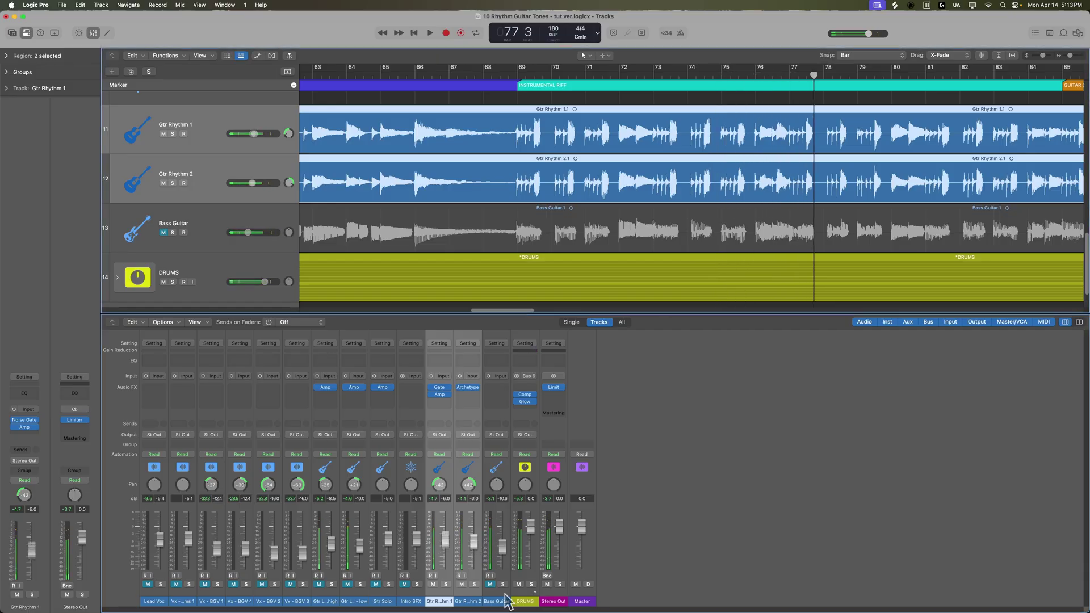
{"action": "key", "text": "Tab"}
{"action": "left_click_drag", "start_coordinate": [475, 544], "coordinate": [475, 542]}
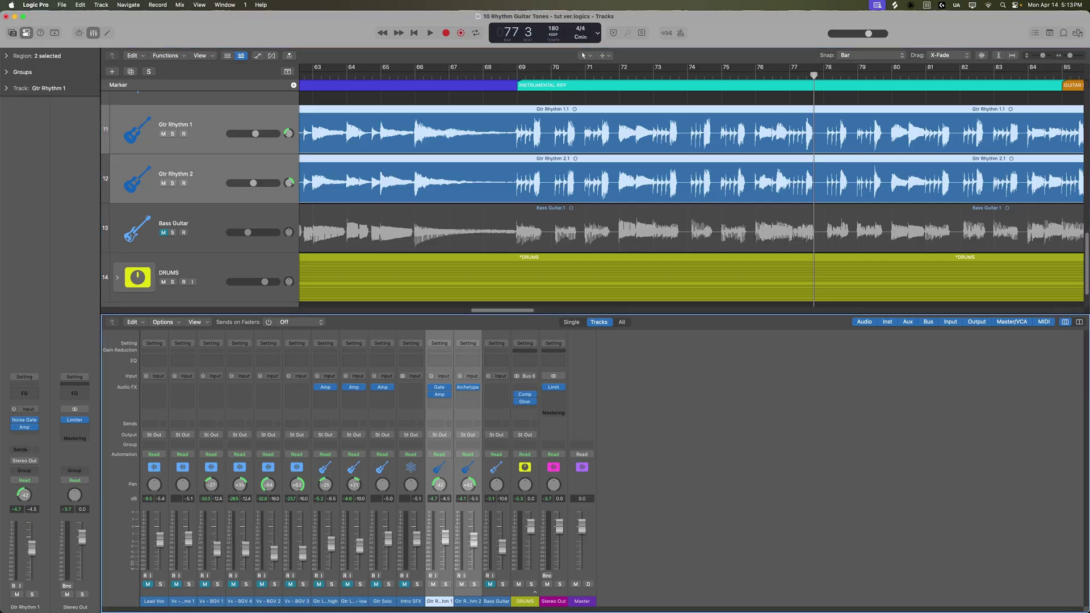
{"action": "left_click", "coordinate": [471, 567]}
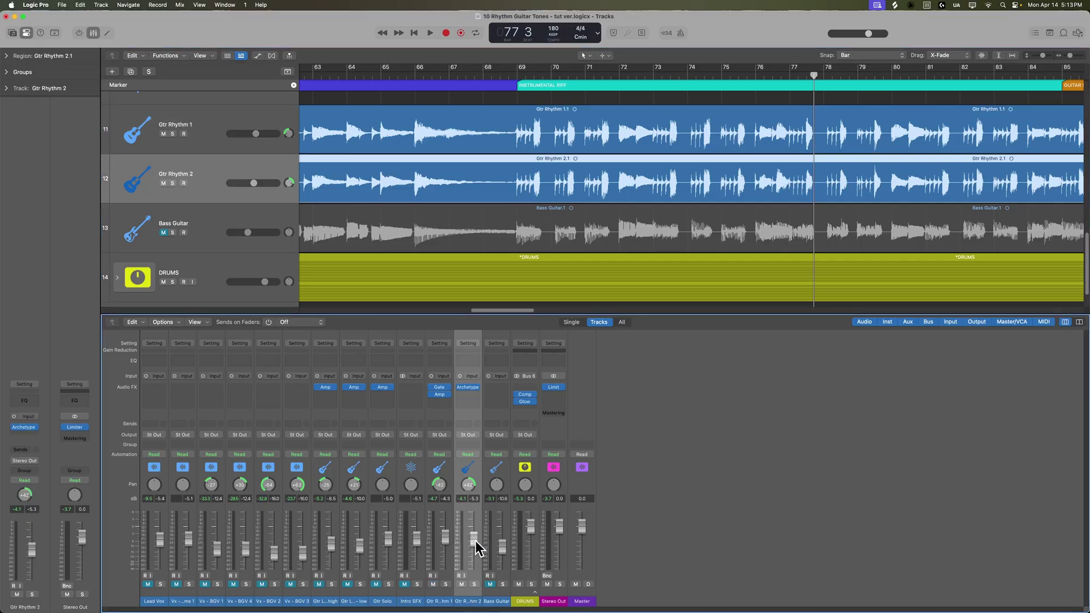
{"action": "key", "text": "space"}
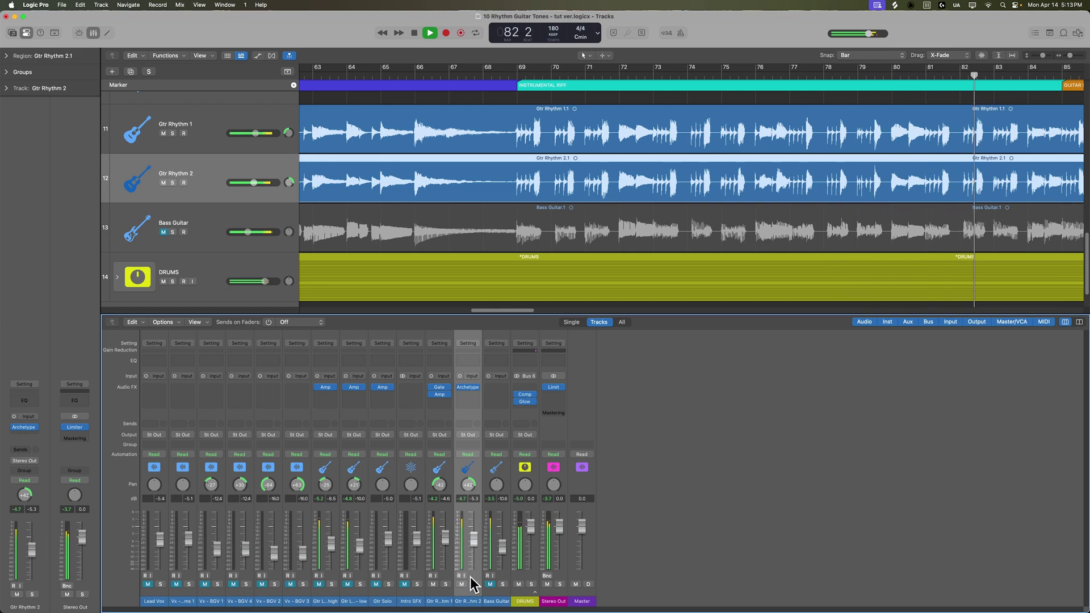
{"action": "key", "text": "space"}
Create a summing stack from the Gtr Rhythm 1 and Gtr Rhythm 2 tracks
{"action": "left_click", "coordinate": [446, 602], "text": "shift"}
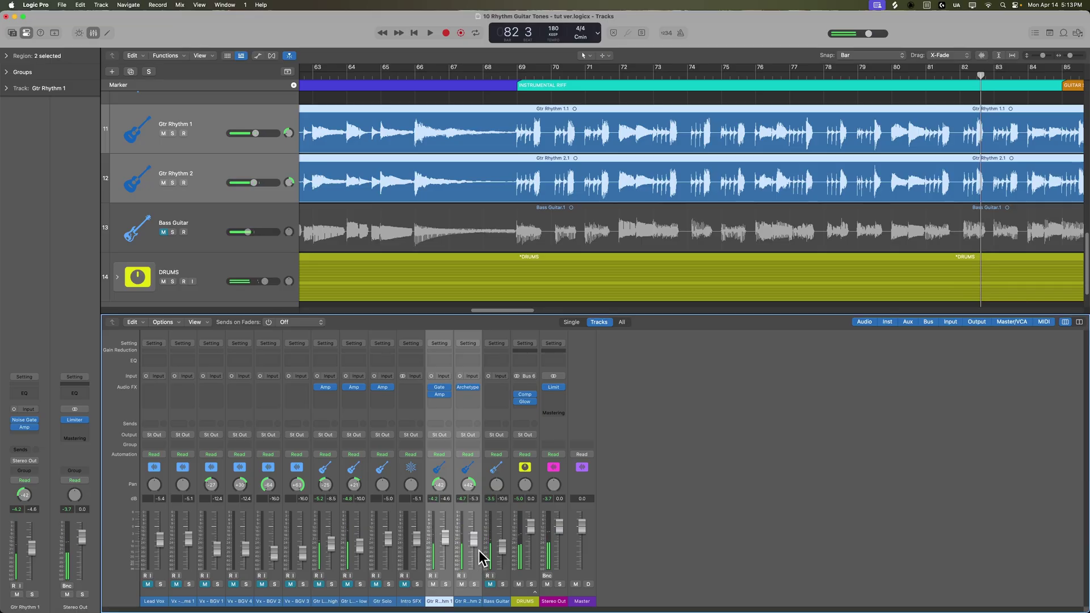
{"action": "left_click", "coordinate": [105, 5]}
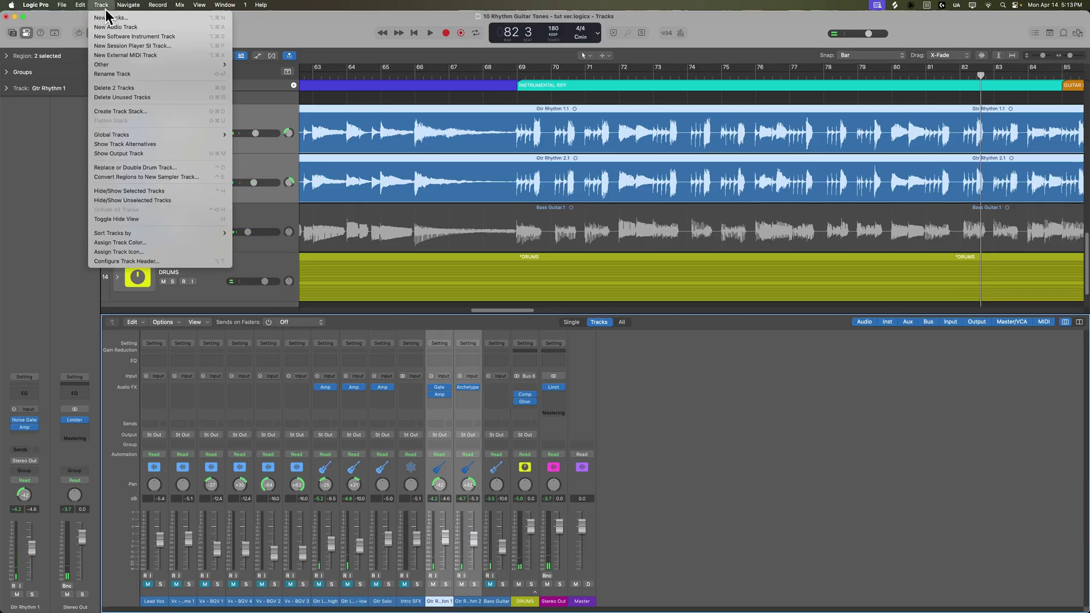
{"action": "left_click", "coordinate": [146, 111]}
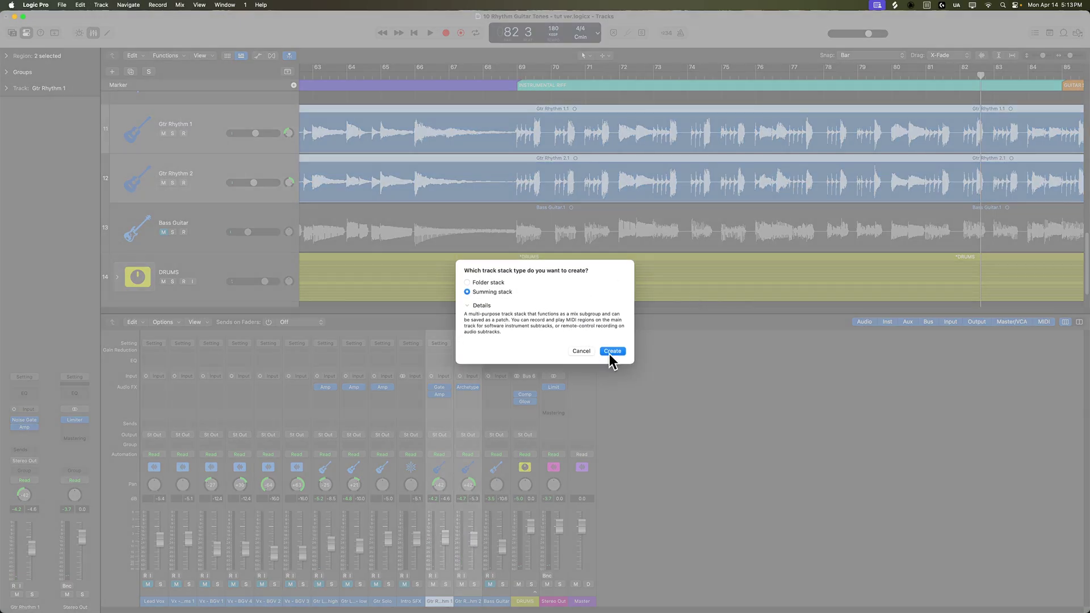
{"action": "left_click", "coordinate": [612, 351]}
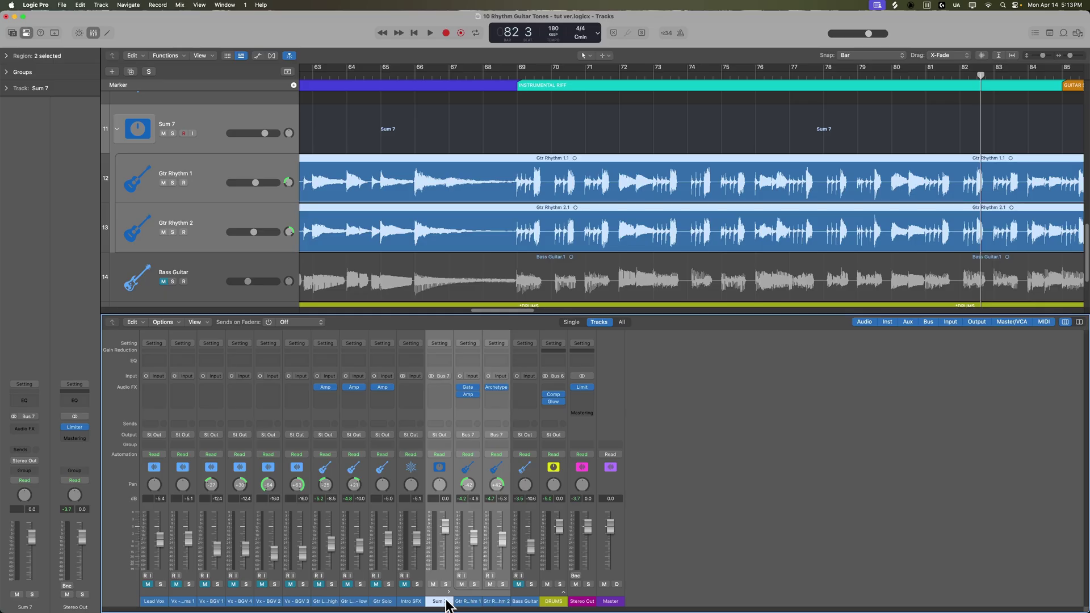
Rename the new summing stack RHYTHM GTRS
{"action": "double_click", "coordinate": [446, 601]}
{"action": "type", "text": "GU"}
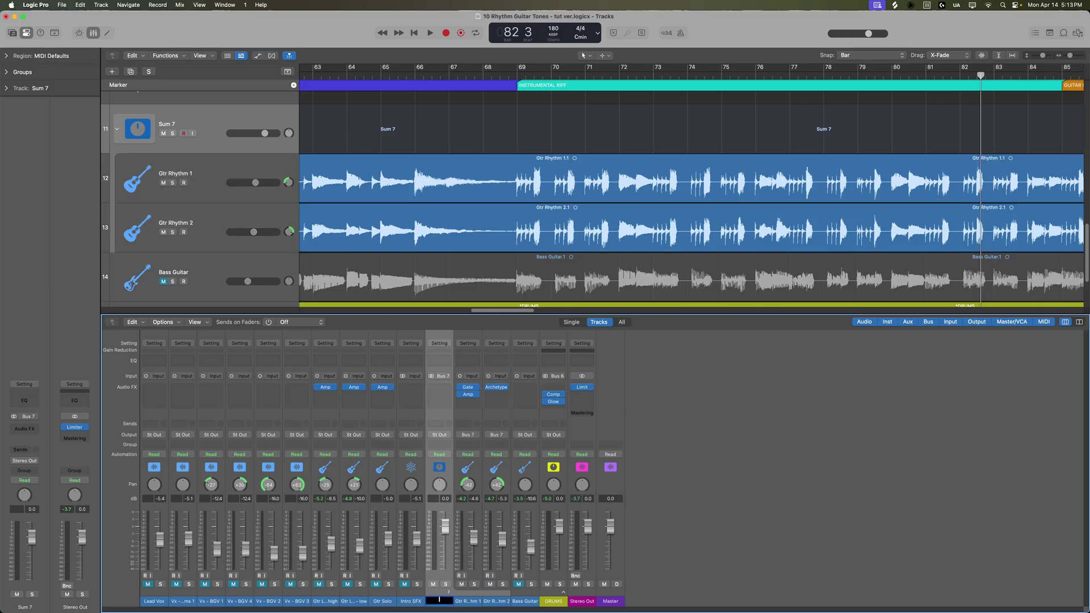
{"action": "type", "text": "RHYTHM GTRS"}
{"action": "key", "text": "Return"}
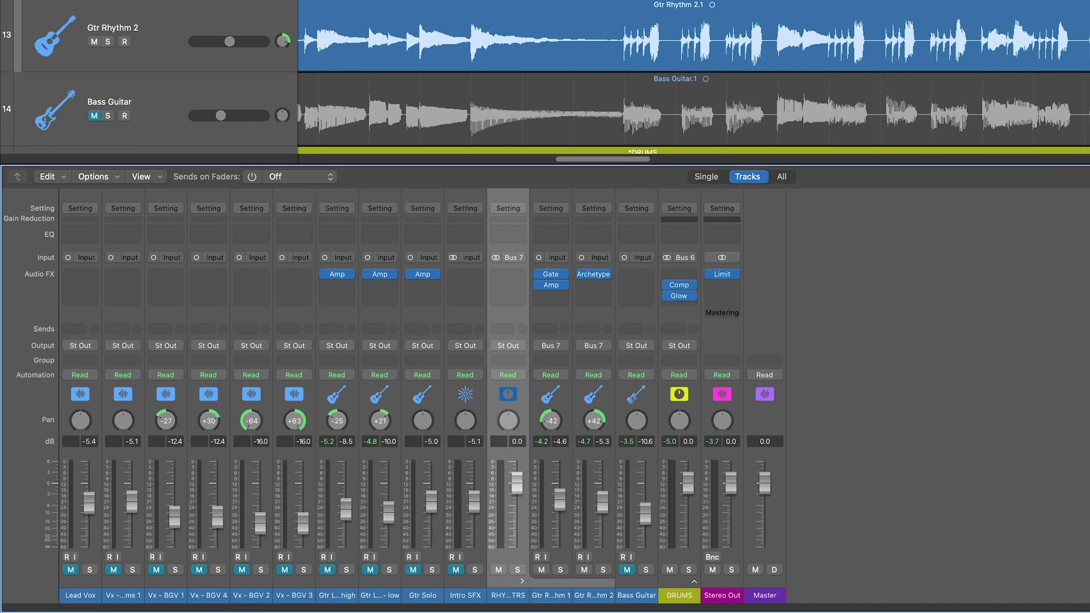
Raise Gtr Rhythm 1 to -3.8 dB and Gtr Rhythm 2 to -4.5 dB during playback, and try the RHYTHM GTRS stack fader
{"action": "key", "text": "space"}
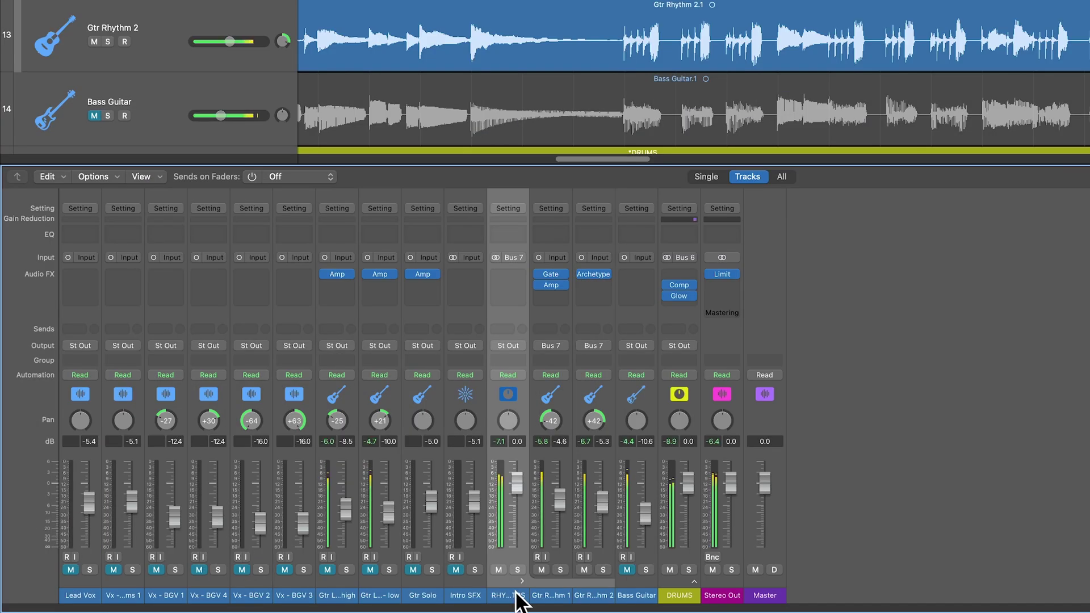
{"action": "left_click", "coordinate": [560, 596]}
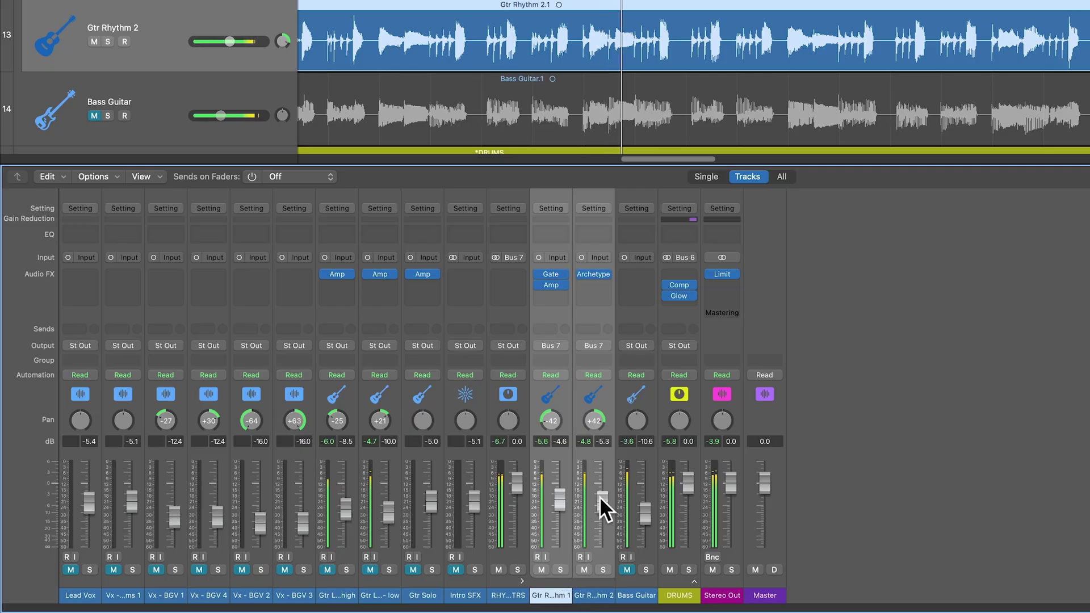
{"action": "left_click_drag", "start_coordinate": [597, 518], "coordinate": [597, 517]}
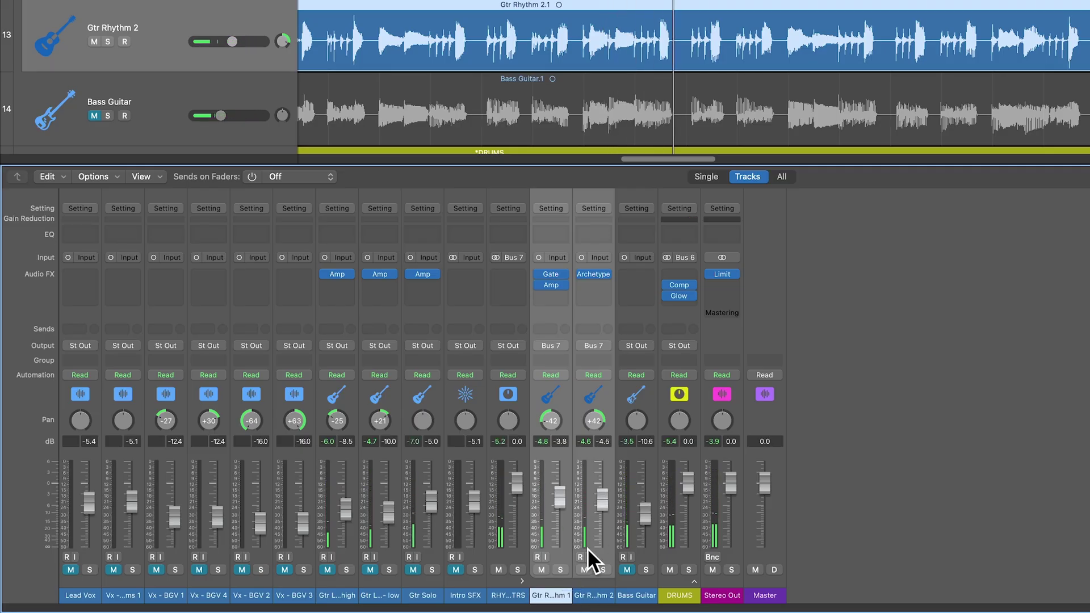
{"action": "left_click", "coordinate": [513, 571]}
{"action": "left_click_drag", "start_coordinate": [517, 483], "coordinate": [519, 496]}
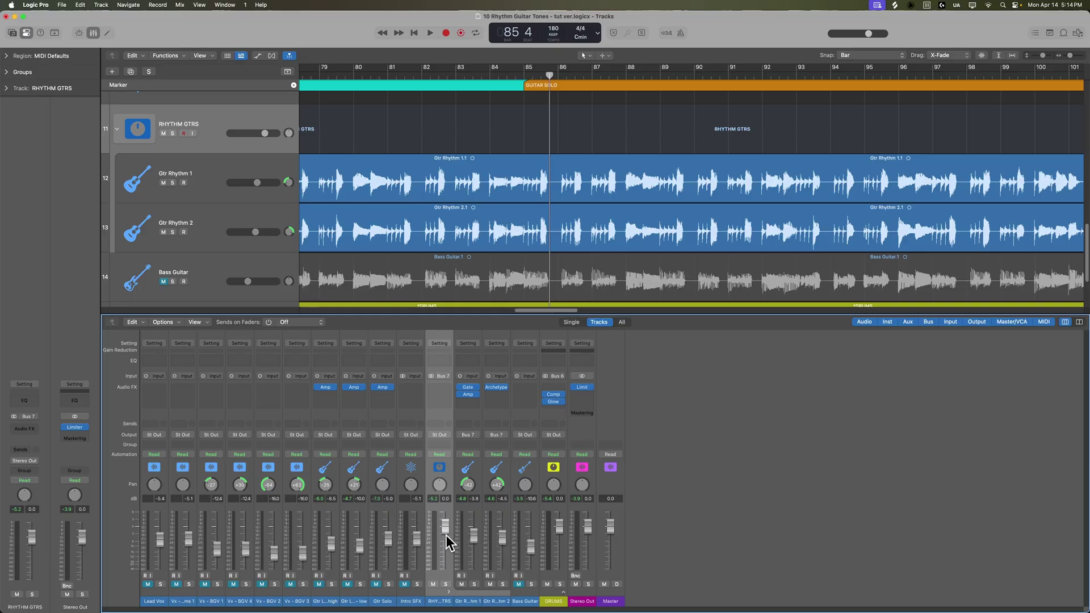
Insert a stereo Channel EQ on the RHYTHM GTRS stack and enable its low cut at 75 Hz with a 24 dB/Oct slope
{"action": "left_click", "coordinate": [437, 394]}
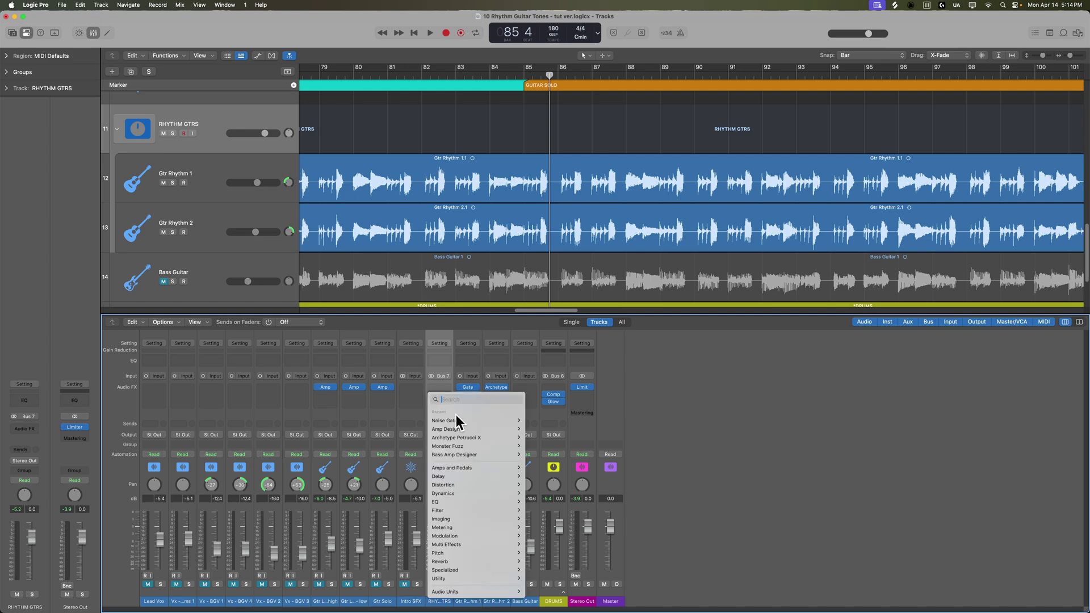
{"action": "mouse_move", "coordinate": [487, 499]}
{"action": "mouse_move", "coordinate": [576, 506]}
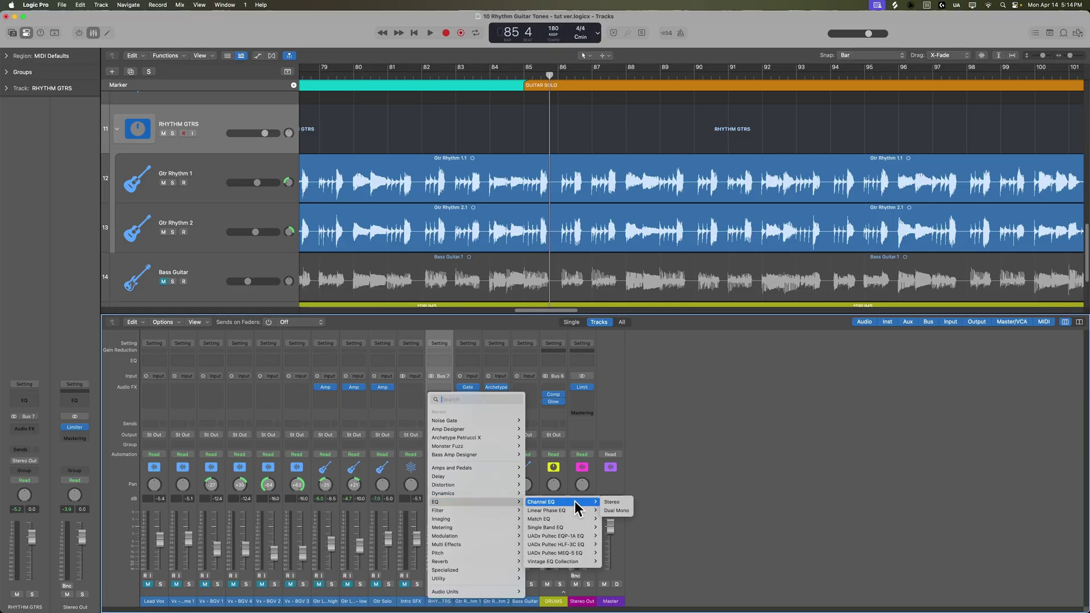
{"action": "left_click", "coordinate": [615, 507]}
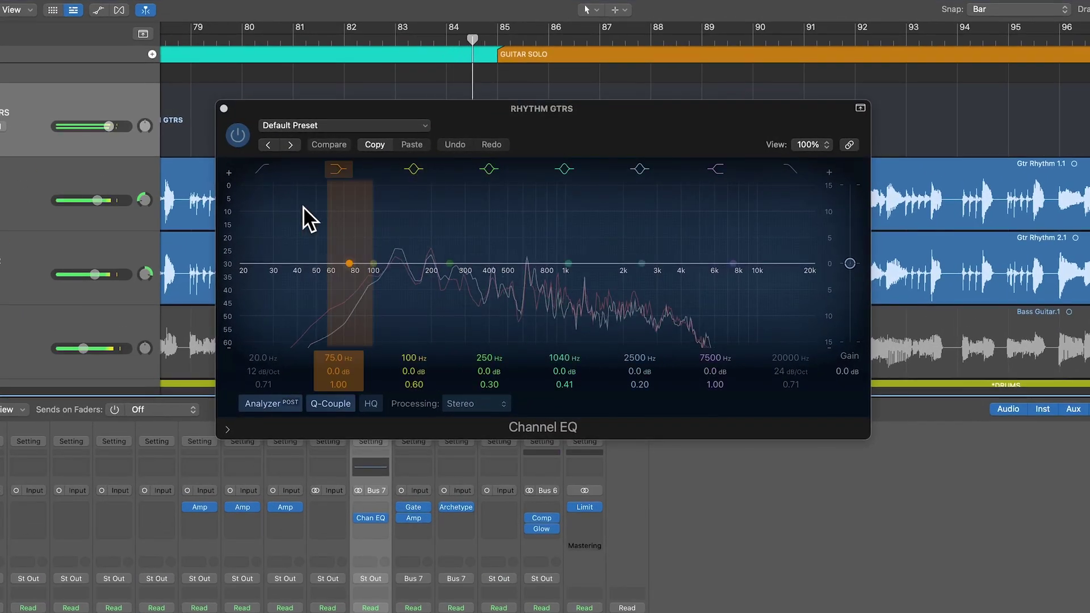
{"action": "left_click", "coordinate": [255, 174]}
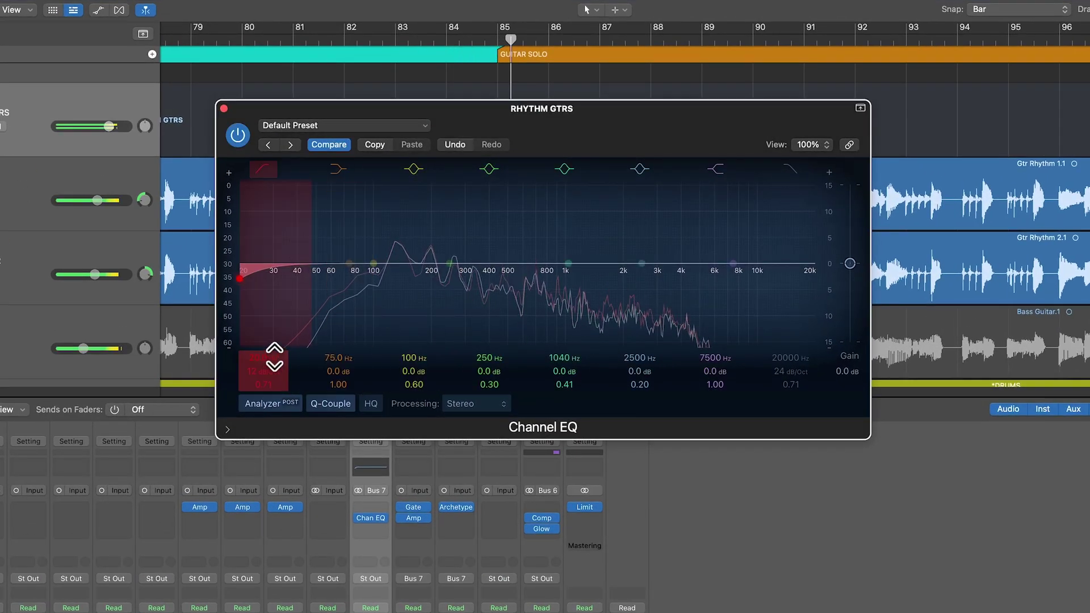
{"action": "mouse_move", "coordinate": [277, 362]}
{"action": "left_mouse_down"}
{"action": "mouse_move", "coordinate": [277, 318]}
{"action": "mouse_move", "coordinate": [380, 336]}
{"action": "left_mouse_up"}
Boost the Channel EQ's 1040 Hz band by 3.0 dB at 865 Hz and lower the low cut to 71 Hz
{"action": "left_click_drag", "start_coordinate": [571, 263], "coordinate": [575, 250]}
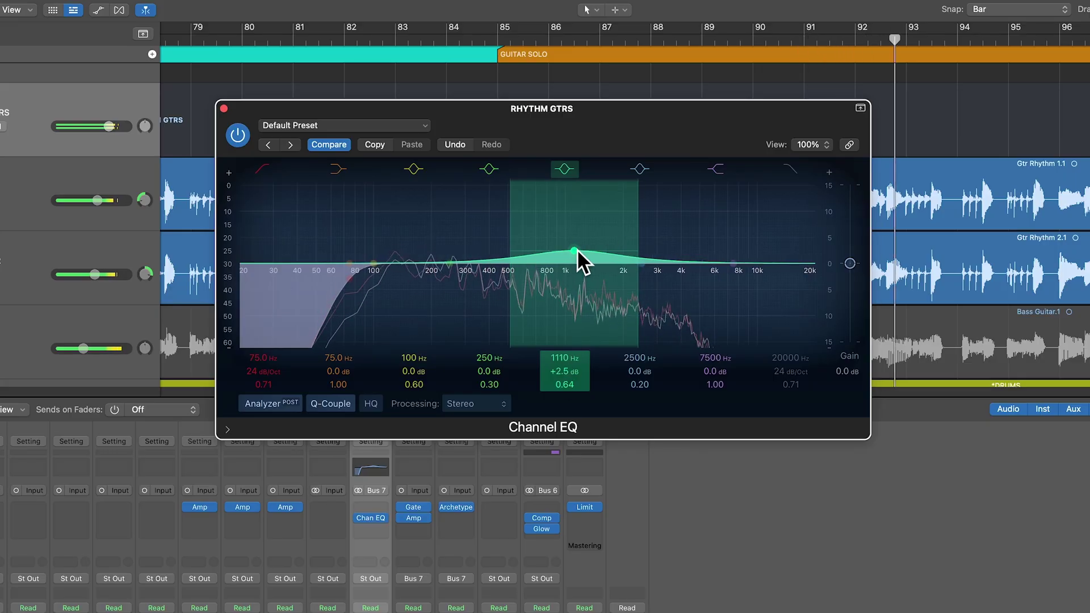
{"action": "left_click_drag", "start_coordinate": [575, 249], "coordinate": [553, 248]}
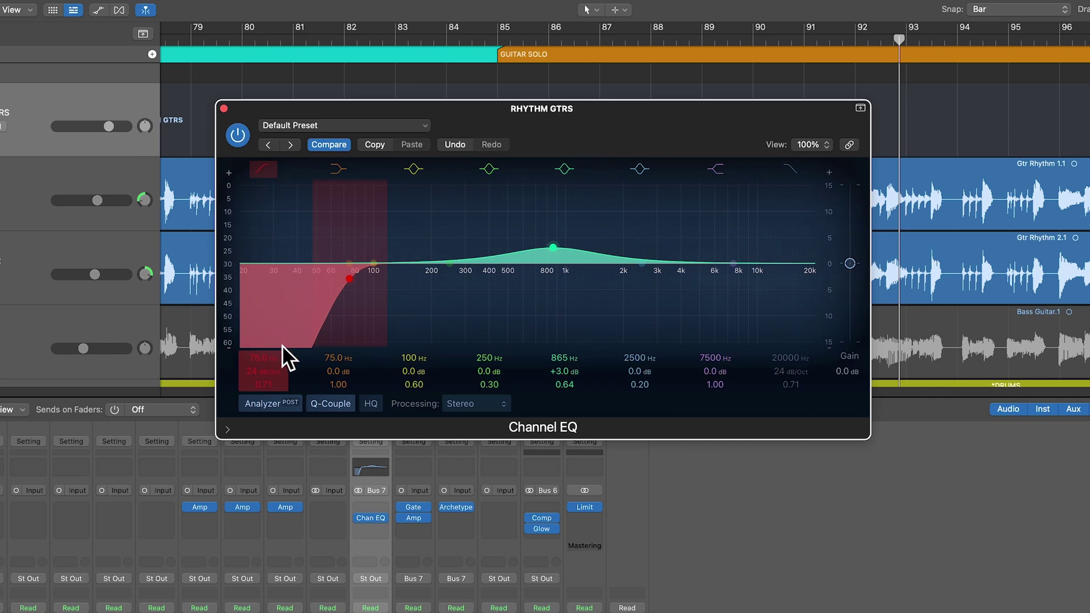
{"action": "left_click_drag", "start_coordinate": [282, 346], "coordinate": [262, 346]}
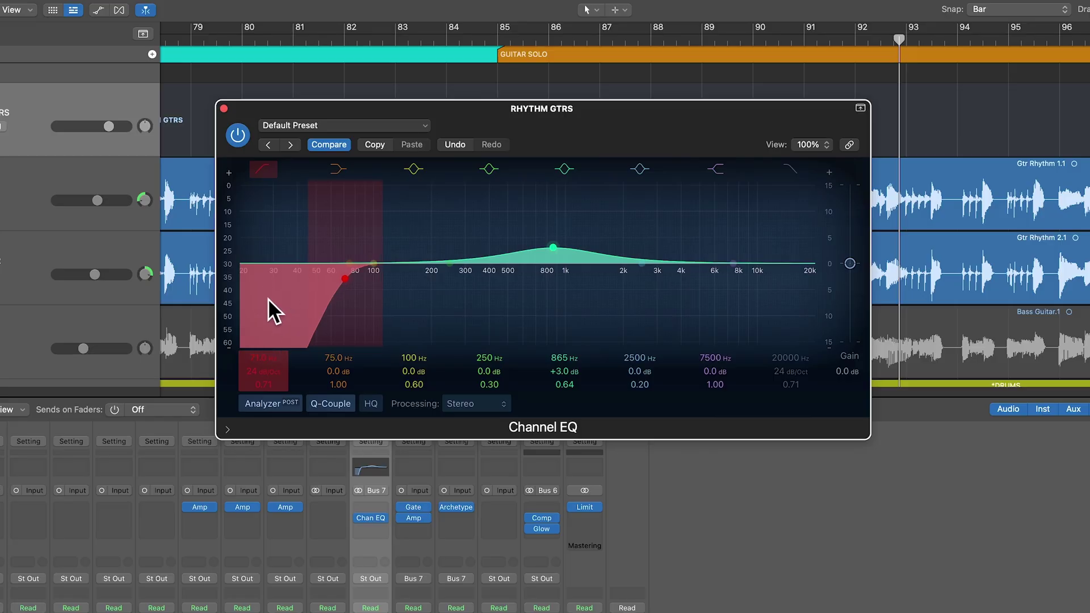
Try the mid boost at 525 Hz with +3.5 dB, and settle on +1.8 dB at 815 Hz during playback
{"action": "mouse_move", "coordinate": [553, 248]}
{"action": "left_mouse_down"}
{"action": "mouse_move", "coordinate": [581, 200]}
{"action": "mouse_move", "coordinate": [530, 182]}
{"action": "mouse_move", "coordinate": [585, 216]}
{"action": "mouse_move", "coordinate": [546, 240]}
{"action": "mouse_move", "coordinate": [527, 193]}
{"action": "mouse_move", "coordinate": [567, 245]}
{"action": "mouse_move", "coordinate": [552, 212]}
{"action": "mouse_move", "coordinate": [554, 251]}
{"action": "mouse_move", "coordinate": [541, 175]}
{"action": "mouse_move", "coordinate": [509, 175]}
{"action": "mouse_move", "coordinate": [663, 204]}
{"action": "mouse_move", "coordinate": [587, 202]}
{"action": "mouse_move", "coordinate": [652, 217]}
{"action": "mouse_move", "coordinate": [506, 204]}
{"action": "mouse_move", "coordinate": [543, 230]}
{"action": "mouse_move", "coordinate": [501, 218]}
{"action": "mouse_move", "coordinate": [545, 246]}
{"action": "mouse_move", "coordinate": [500, 230]}
{"action": "mouse_move", "coordinate": [510, 255]}
{"action": "left_mouse_up"}
{"action": "key", "text": "space"}
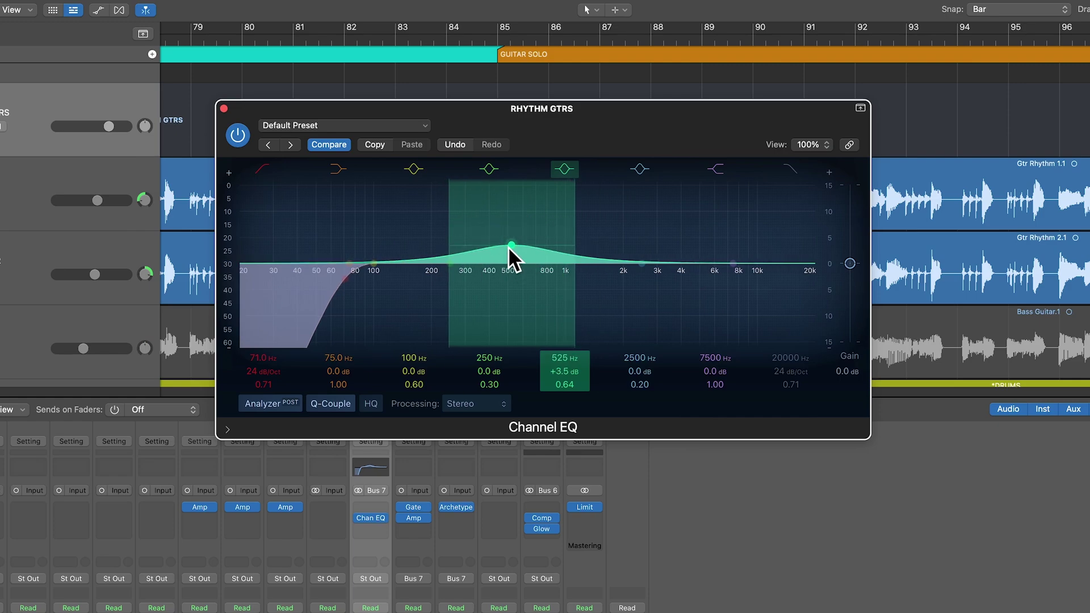
{"action": "key", "text": "space"}
{"action": "left_click_drag", "start_coordinate": [509, 247], "coordinate": [547, 254]}
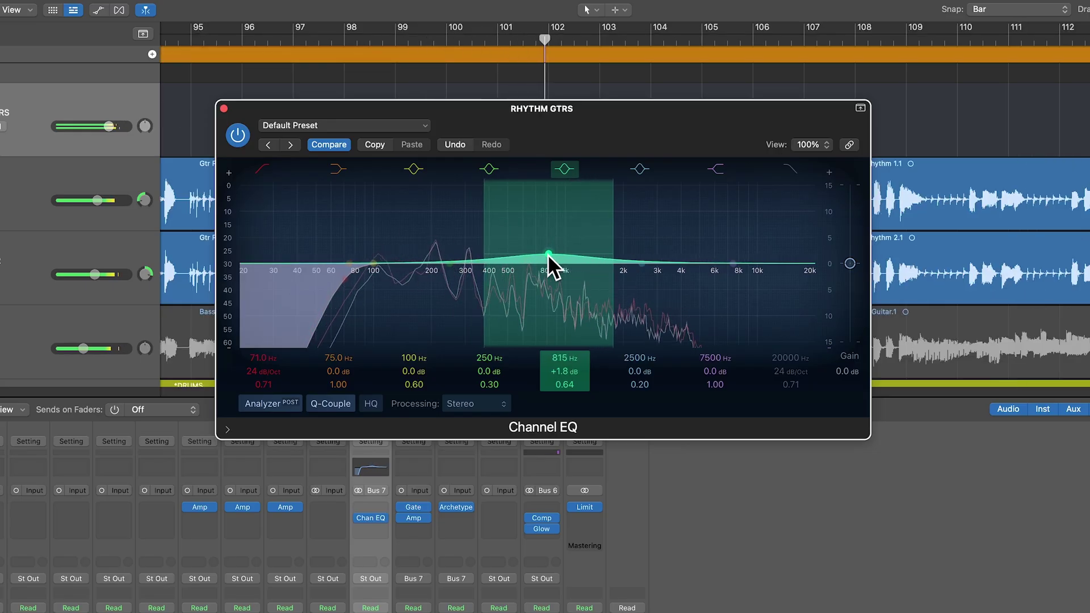
Boost the Channel EQ's 100 Hz band by 1.4 dB at 94 Hz, and close the EQ window after listening
{"action": "mouse_move", "coordinate": [373, 264]}
{"action": "left_mouse_down"}
{"action": "mouse_move", "coordinate": [360, 220]}
{"action": "mouse_move", "coordinate": [368, 254]}
{"action": "left_mouse_up"}
{"action": "key", "text": "space"}
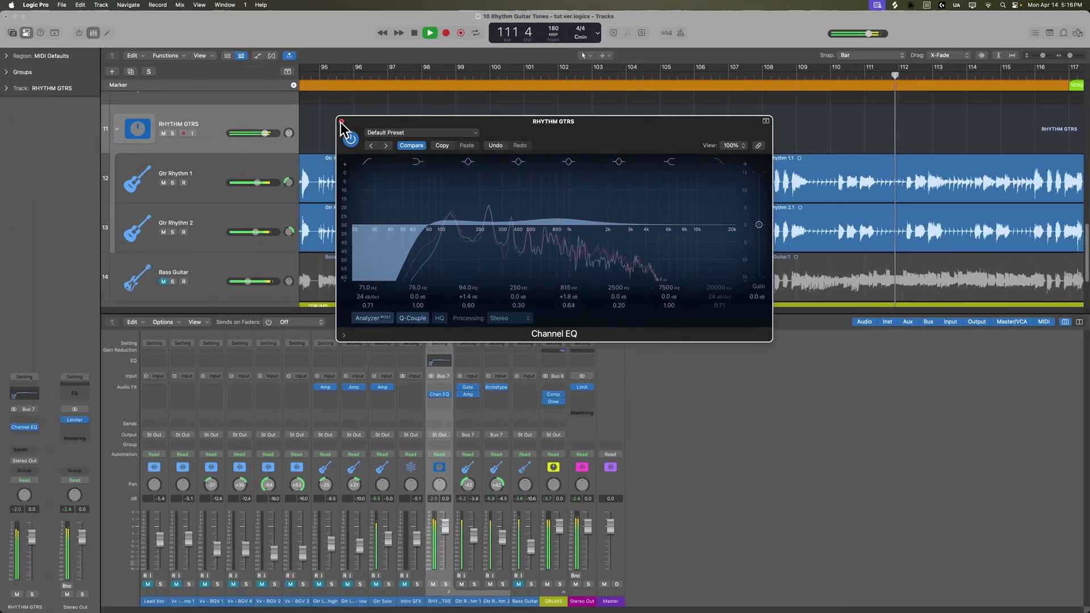
{"action": "left_click", "coordinate": [228, 108]}
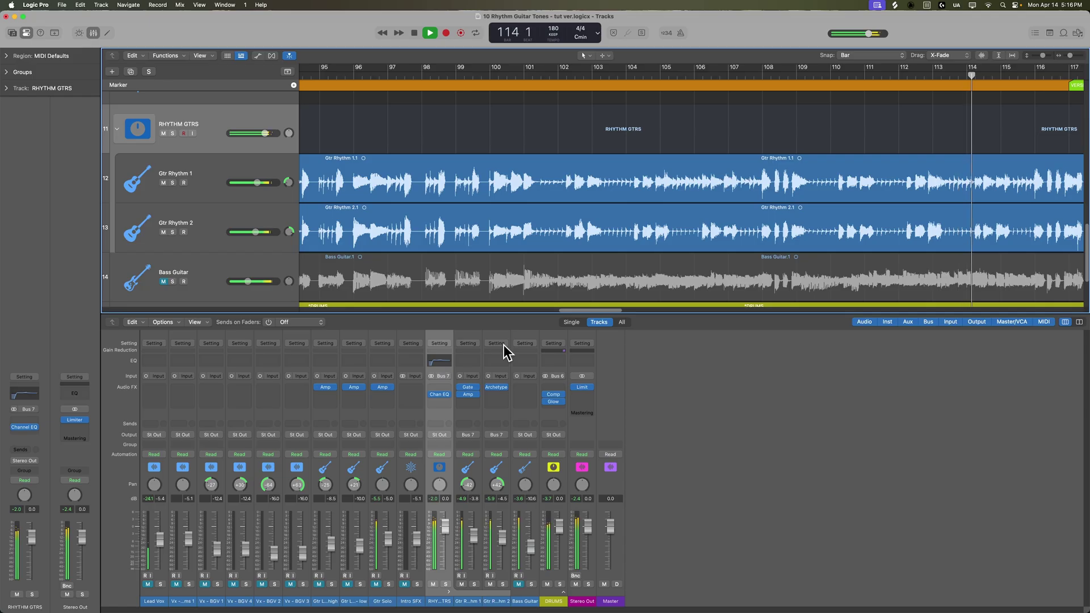
{"action": "key", "text": "space"}
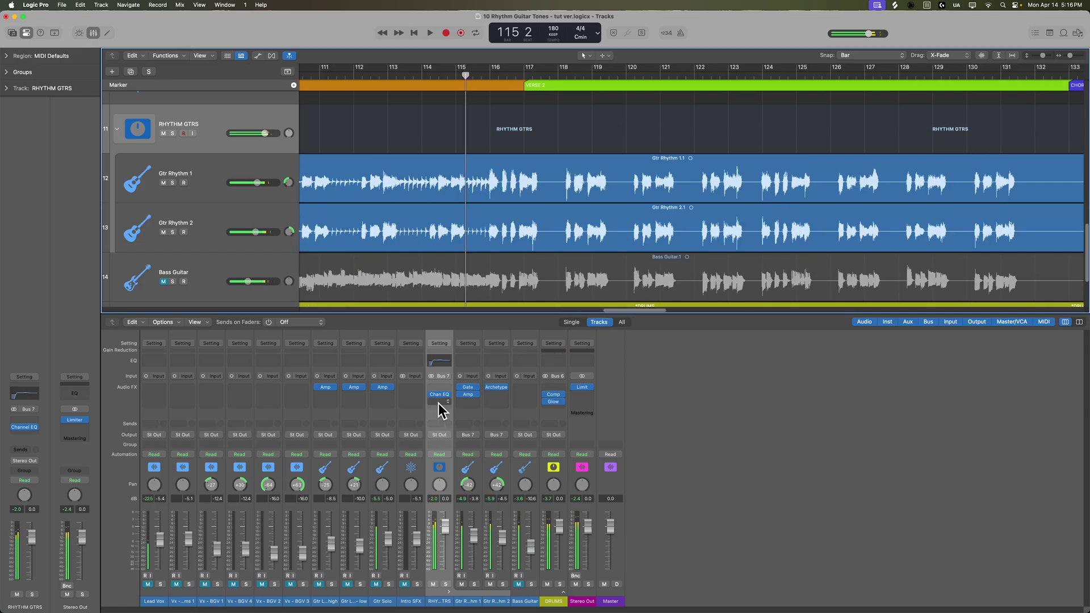
Insert ChromaGlow after the Channel EQ on the RHYTHM GTRS stack and set its model to Analog Preamp
{"action": "left_click", "coordinate": [439, 402]}
{"action": "mouse_move", "coordinate": [502, 502]}
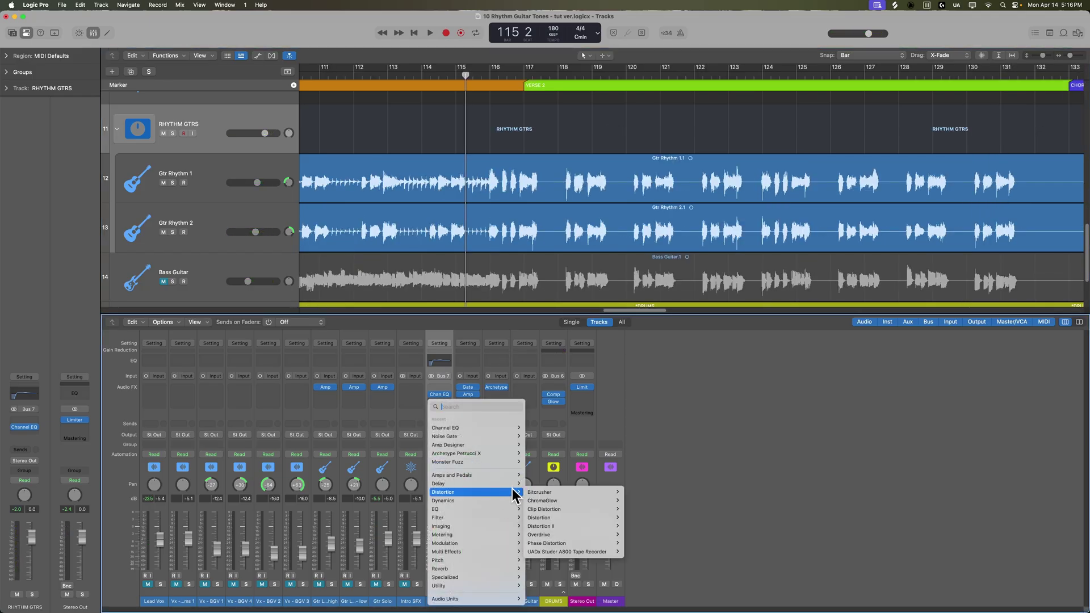
{"action": "left_click", "coordinate": [633, 501]}
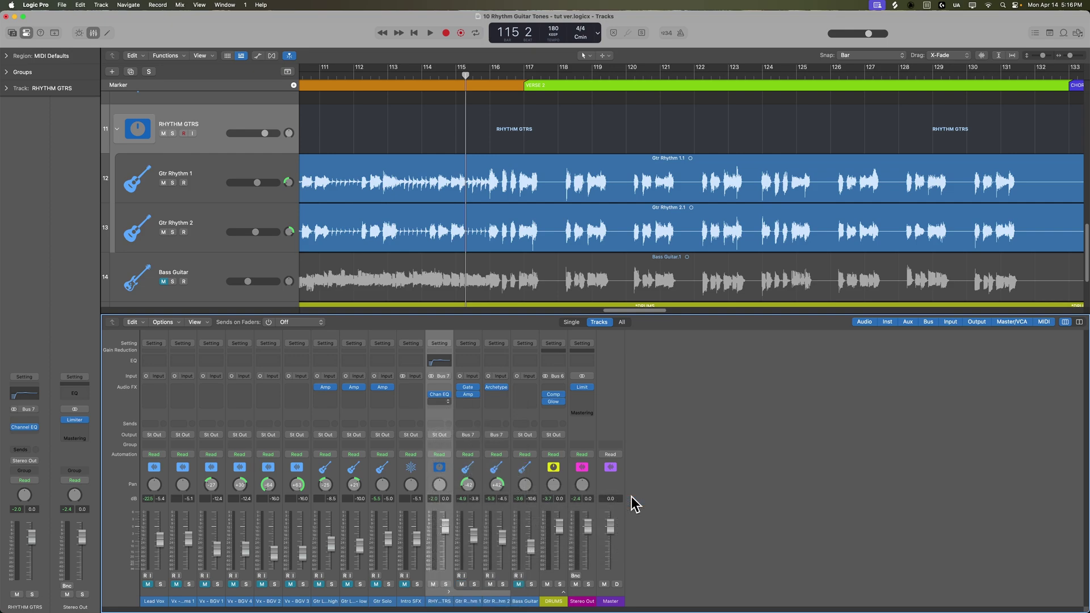
{"action": "left_click_drag", "start_coordinate": [549, 141], "coordinate": [708, 227]}
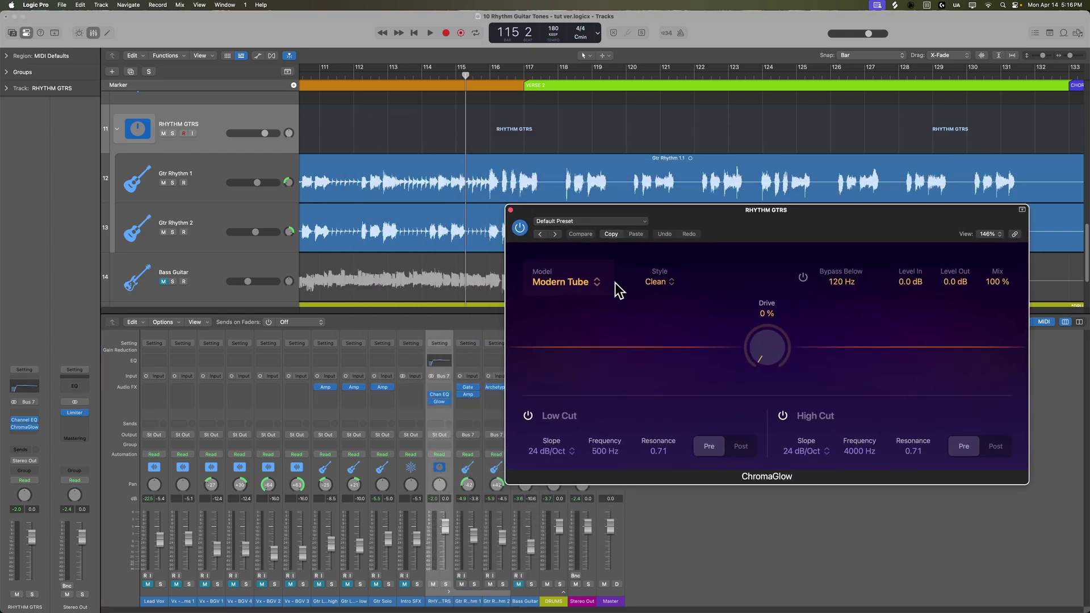
{"action": "left_click", "coordinate": [596, 283]}
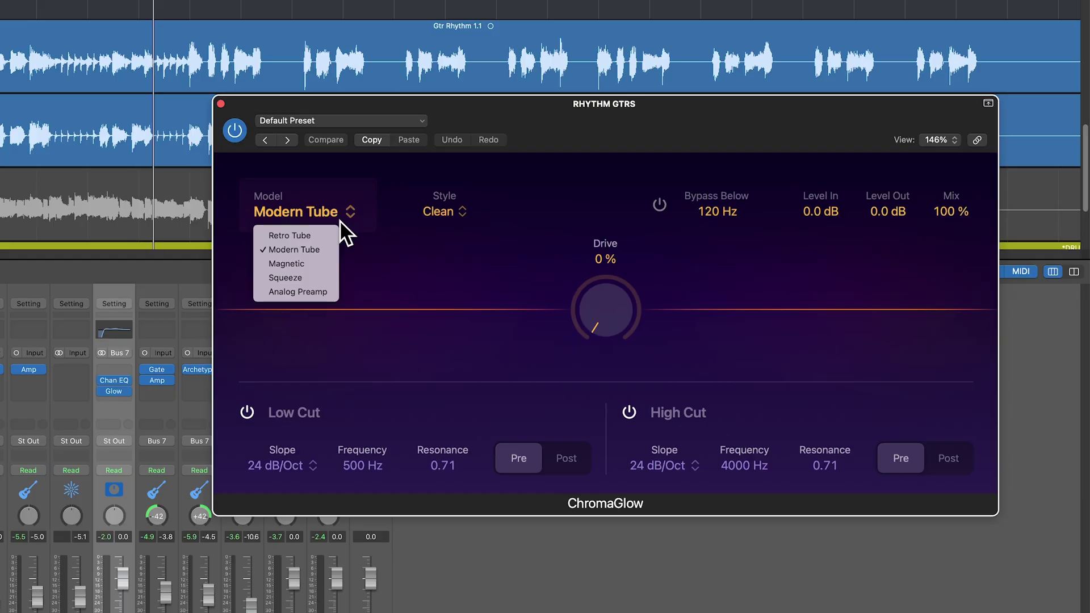
{"action": "left_click", "coordinate": [308, 292]}
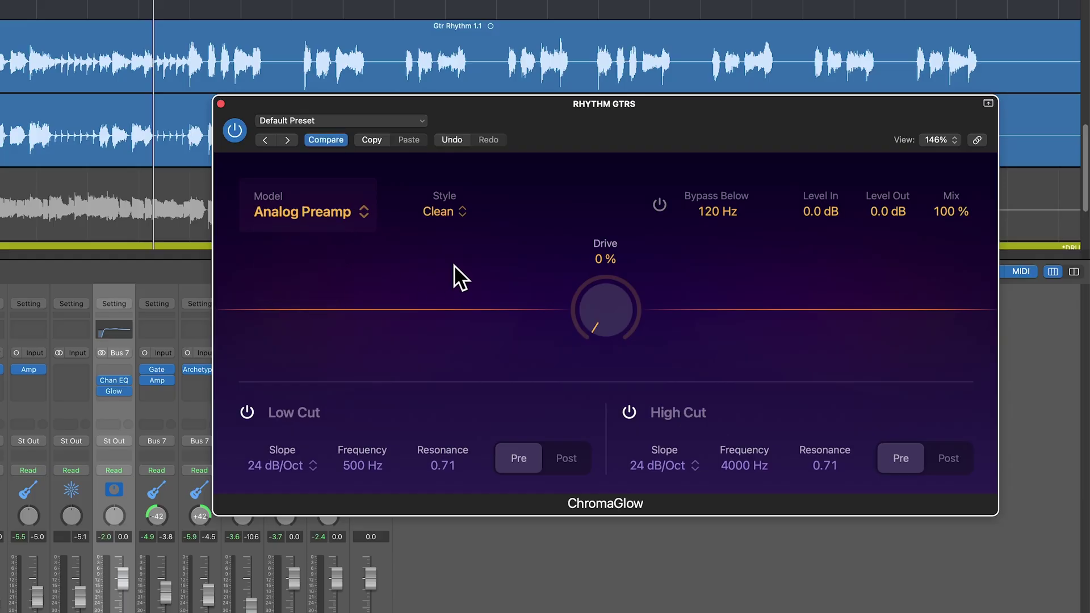
During playback, set ChromaGlow's Drive to 39%, enable Bypass Below at 75 Hz, and lower the Mix to 23%
{"action": "key", "text": "space"}
{"action": "left_click_drag", "start_coordinate": [600, 336], "coordinate": [662, 205]}
{"action": "left_click", "coordinate": [660, 203]}
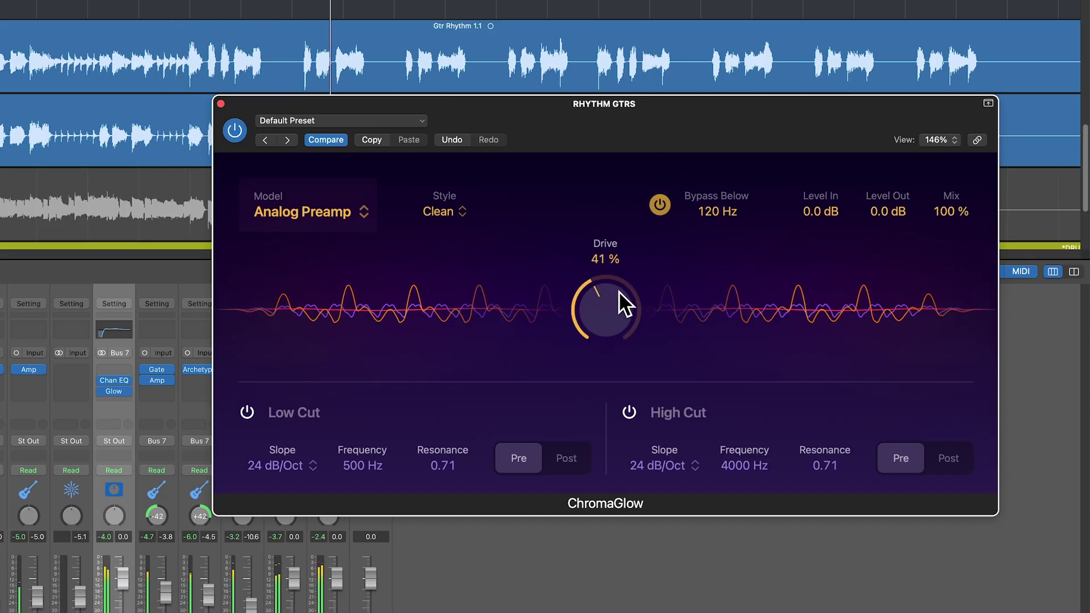
{"action": "left_click_drag", "start_coordinate": [618, 305], "coordinate": [619, 310]}
{"action": "left_click_drag", "start_coordinate": [717, 211], "coordinate": [724, 227]}
{"action": "left_click_drag", "start_coordinate": [956, 208], "coordinate": [981, 348]}
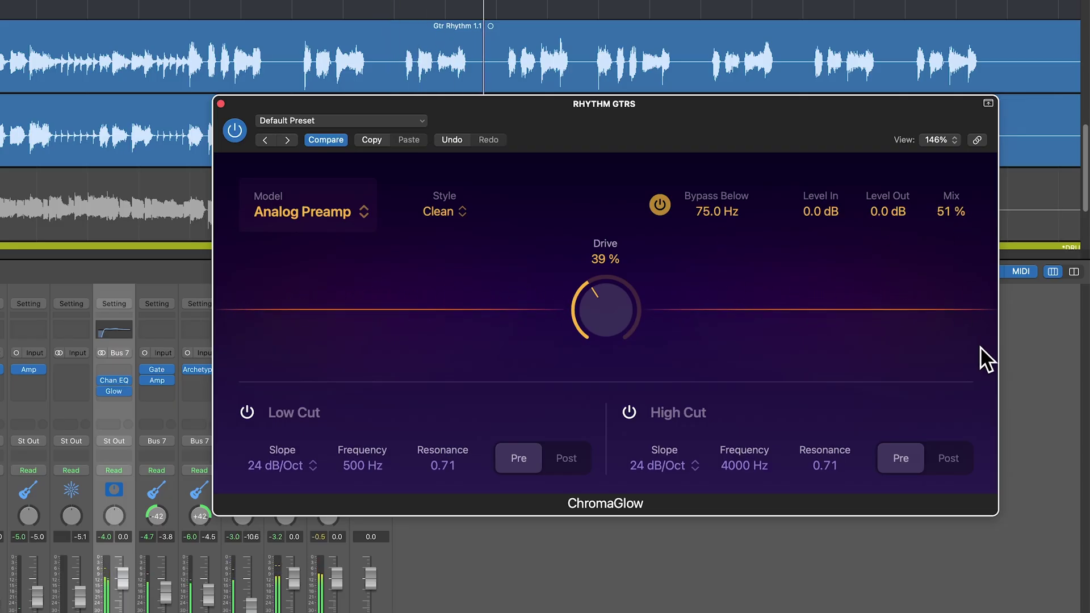
{"action": "left_click_drag", "start_coordinate": [987, 398], "coordinate": [986, 425]}
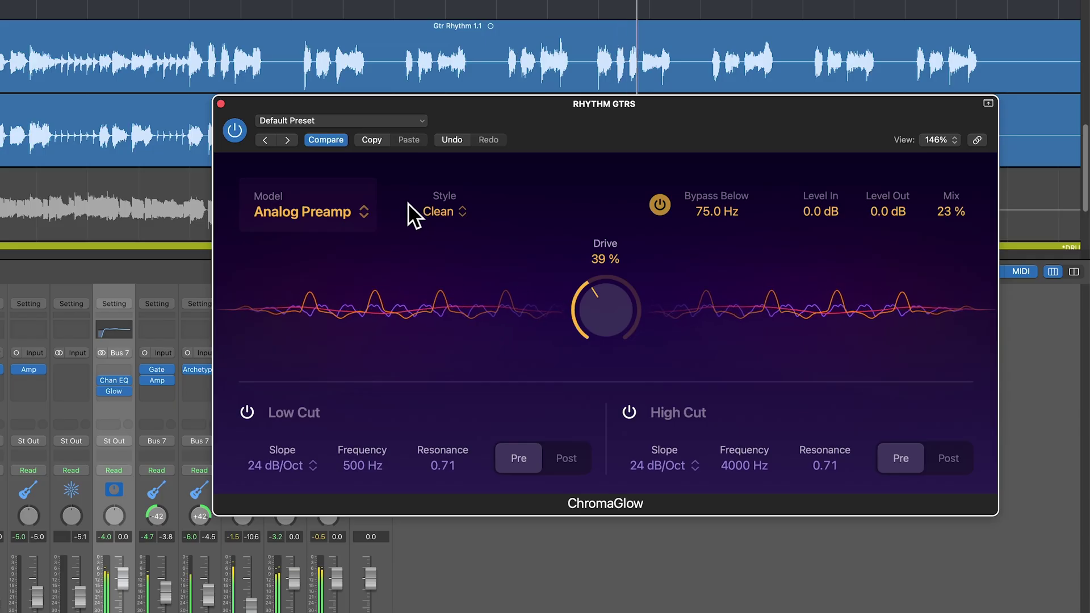
Compare ChromaGlow against its bypassed sound, reduce its Mix to 14% and Drive to 28%, and close its window
{"action": "left_click", "coordinate": [235, 132]}
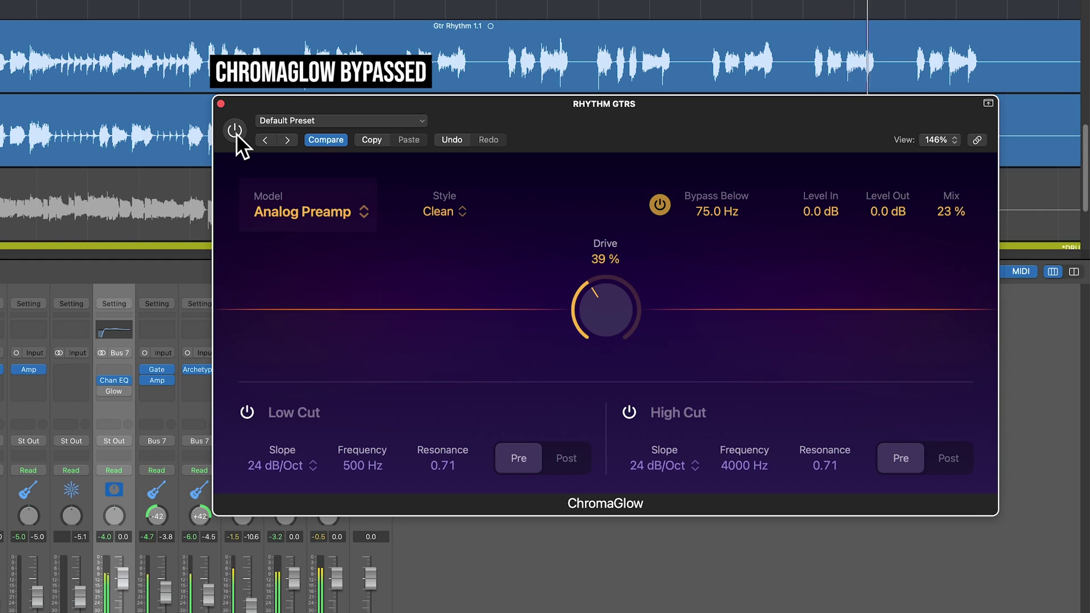
{"action": "left_click", "coordinate": [236, 132]}
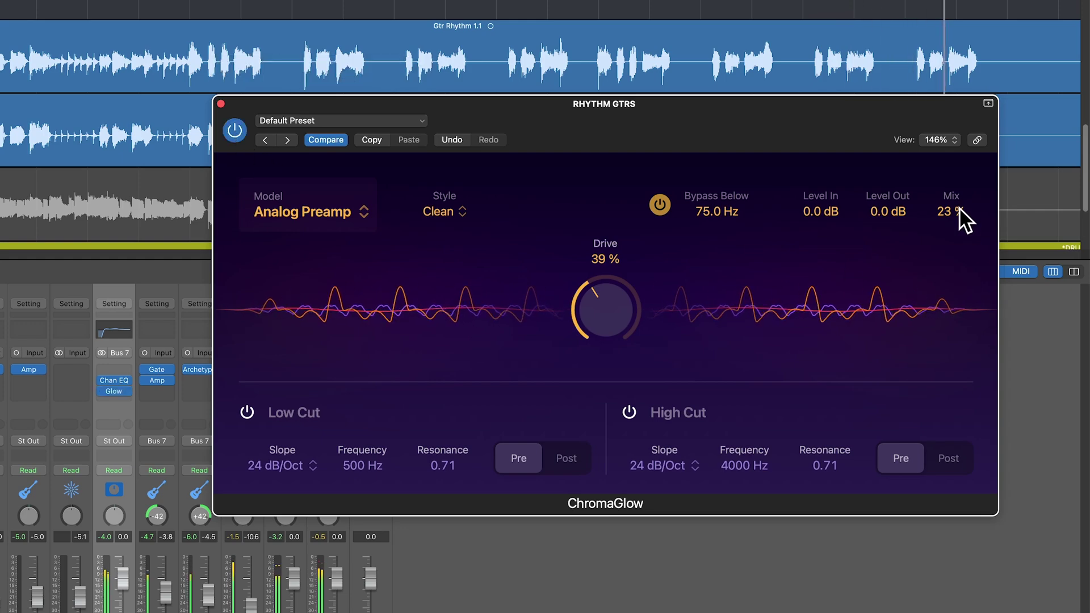
{"action": "left_click_drag", "start_coordinate": [959, 206], "coordinate": [966, 220]}
{"action": "left_click_drag", "start_coordinate": [618, 316], "coordinate": [628, 329]}
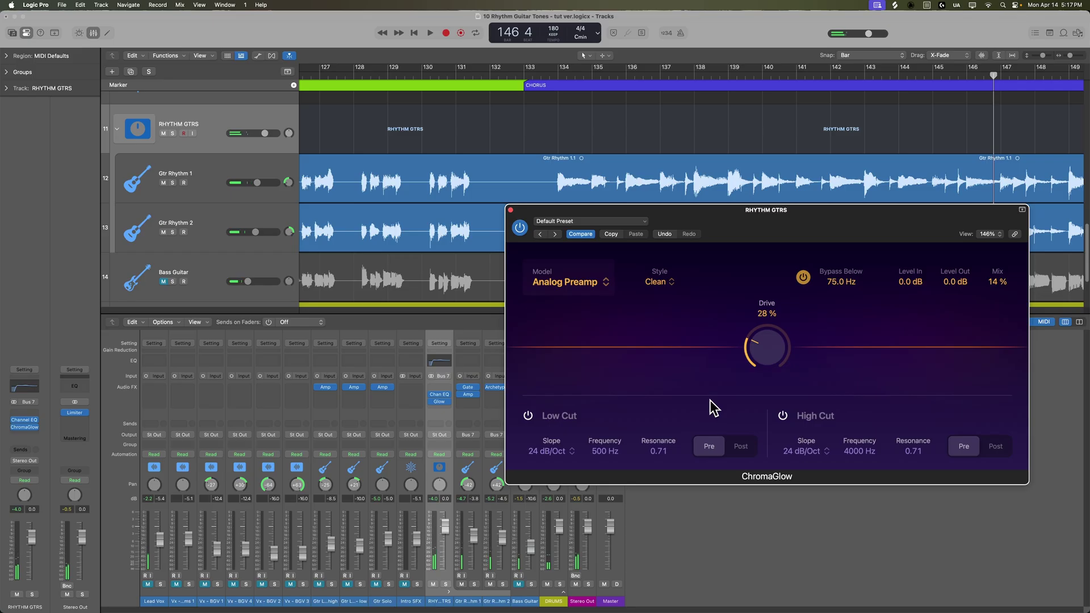
{"action": "left_click", "coordinate": [511, 210]}
Collapse the RHYTHM GTRS stack and lower its fader to -4.0 dB while playing the chorus from bar 134
{"action": "left_click", "coordinate": [556, 75]}
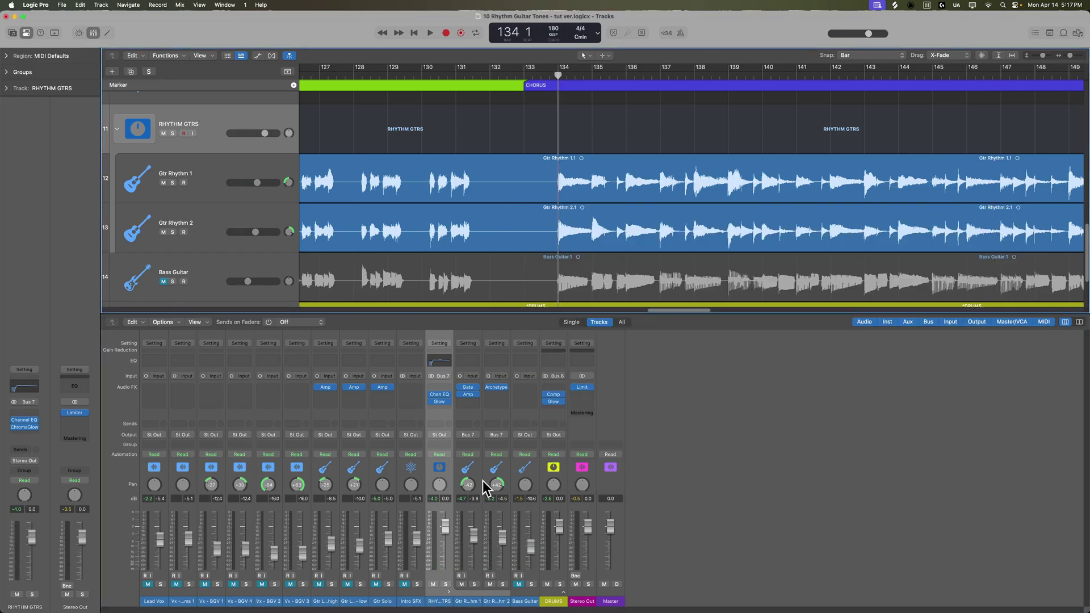
{"action": "left_click", "coordinate": [448, 592]}
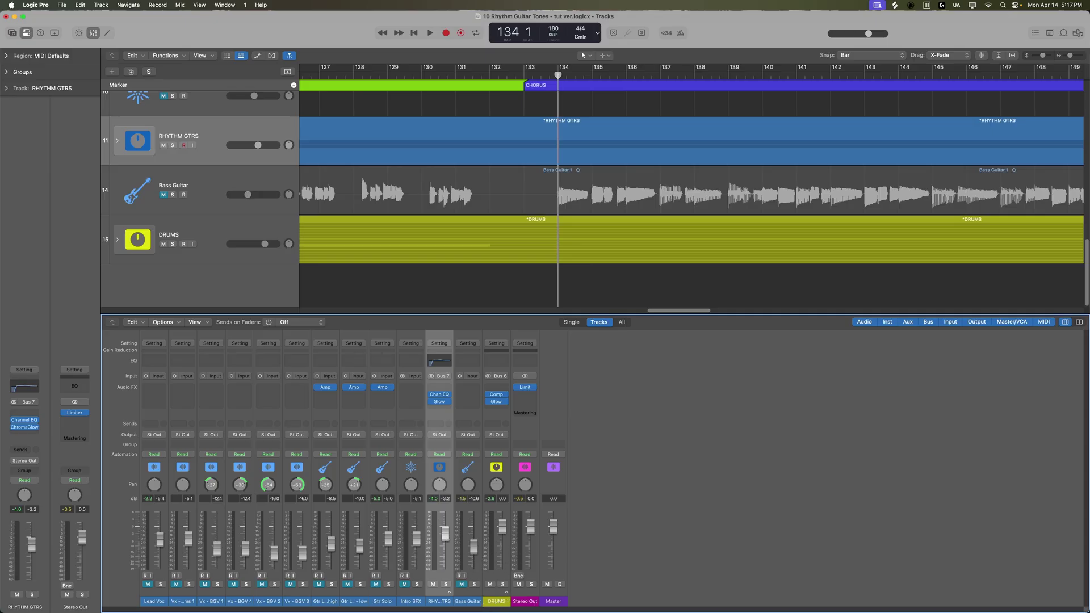
{"action": "key", "text": "space"}
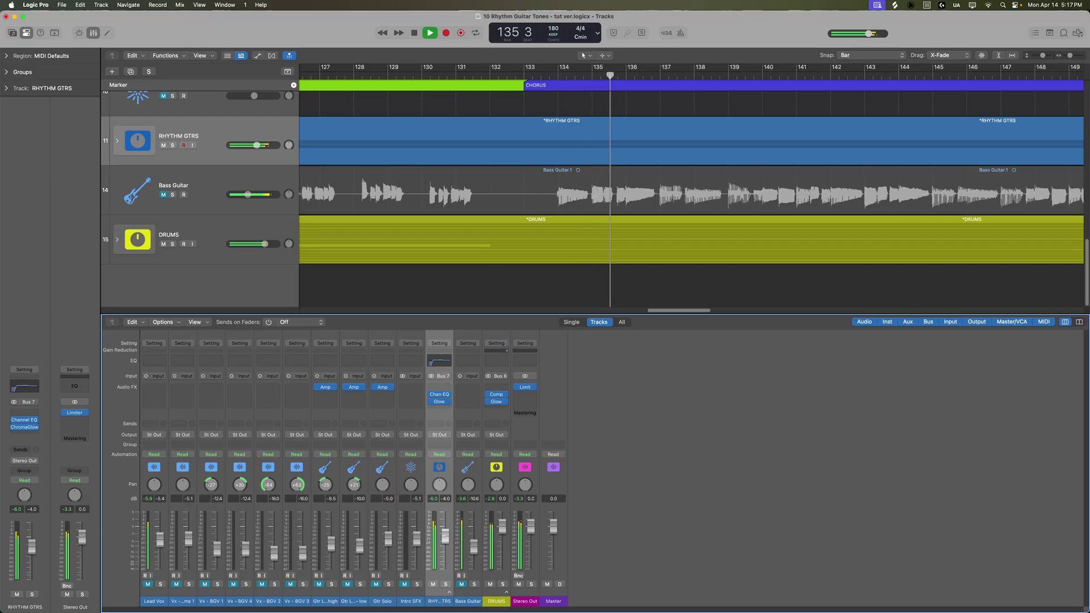
{"action": "key", "text": "space"}
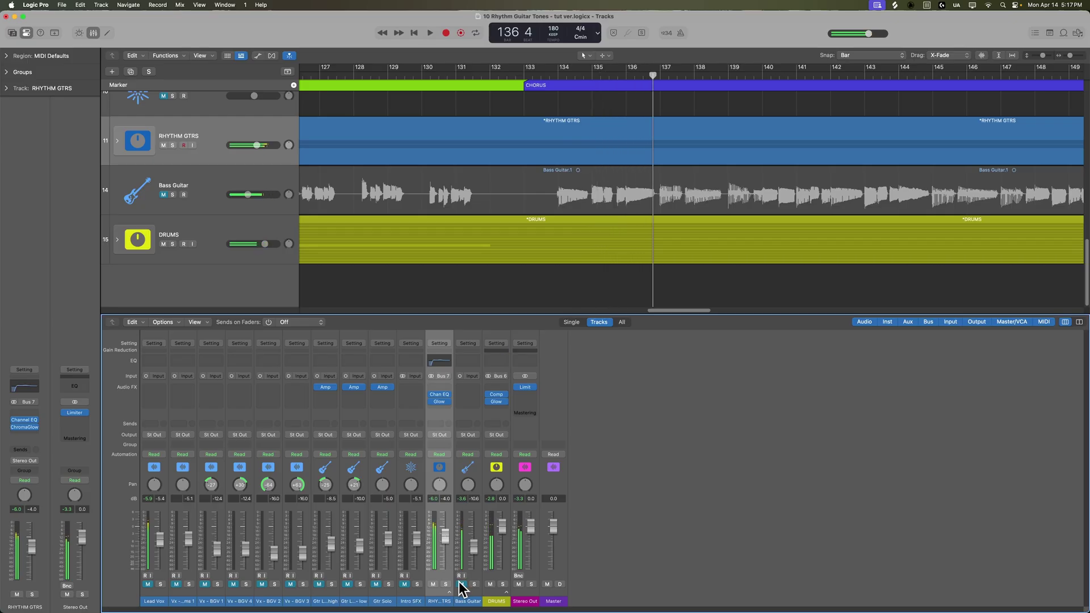
Unmute the Bass Guitar, set its fader to -7.6 dB, and listen through the chorus before expanding the RHYTHM GTRS stack
{"action": "left_click", "coordinate": [470, 585]}
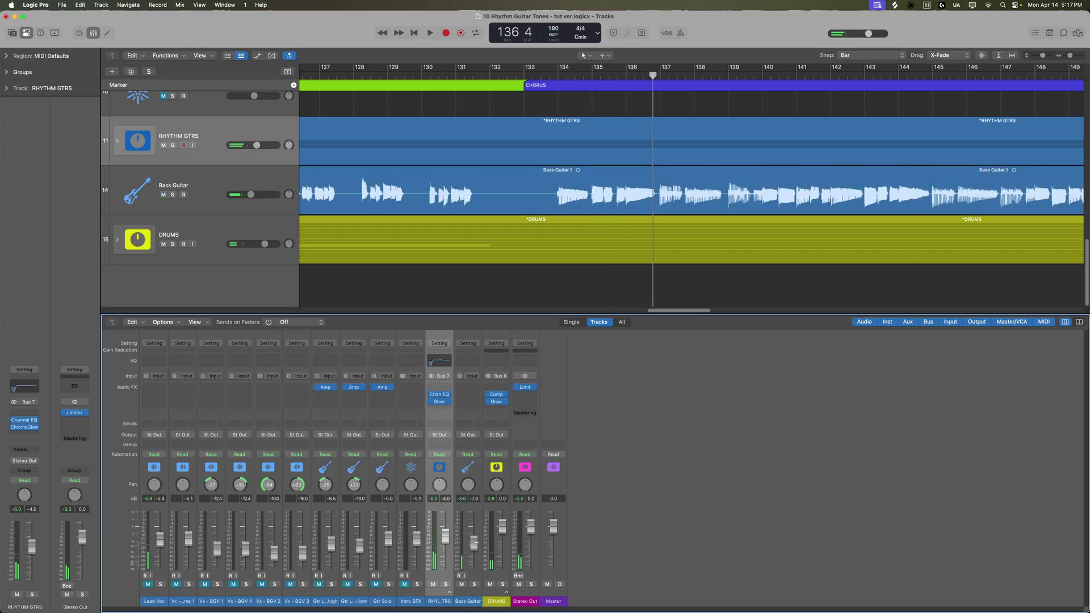
{"action": "key", "text": "space"}
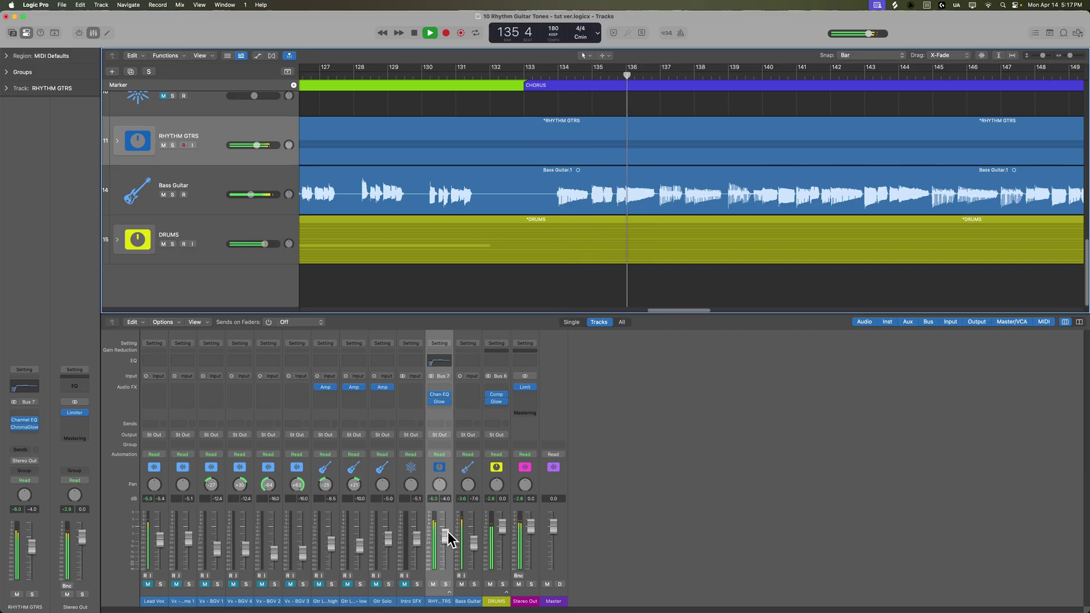
{"action": "left_click", "coordinate": [449, 592]}
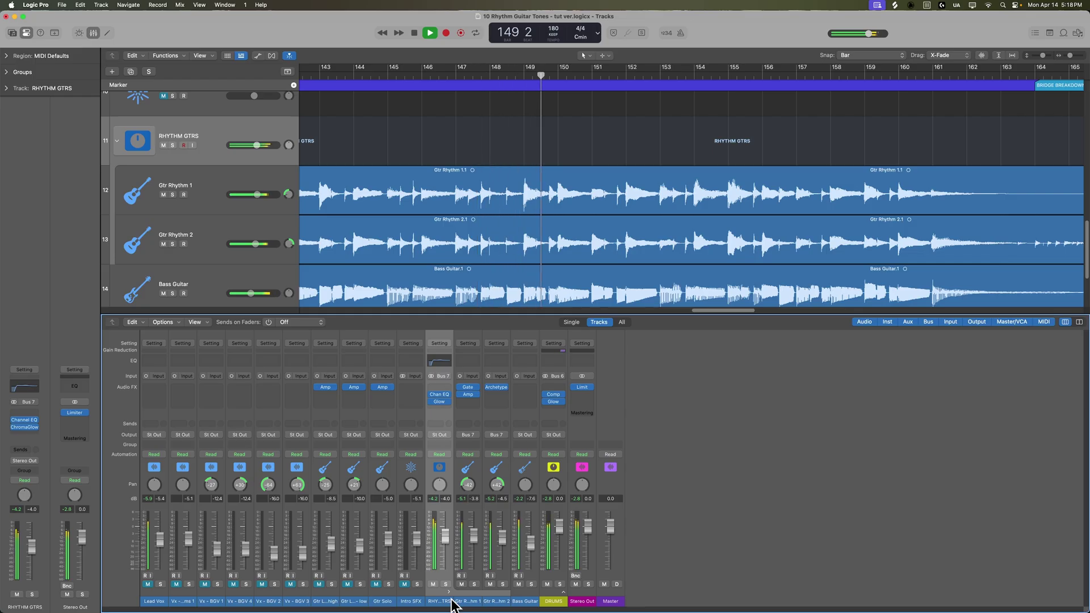
Play the end of the chorus from bar 160 and review the Noise Gate settings on Gtr Rhythm 1
{"action": "key", "text": "x"}
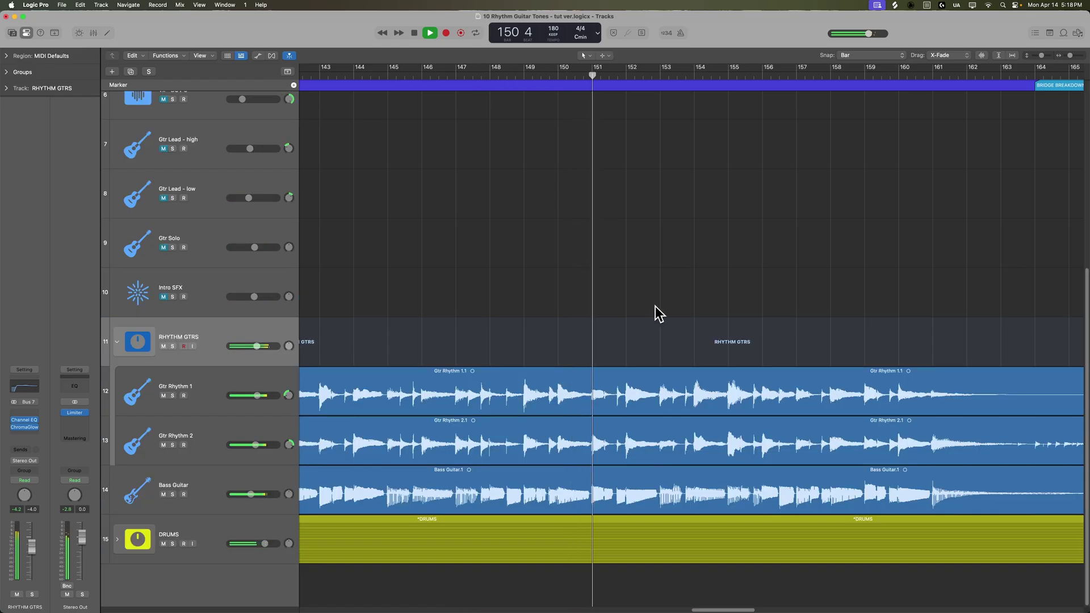
{"action": "key", "text": "super+Left"}
{"action": "key", "text": "super+Left"}
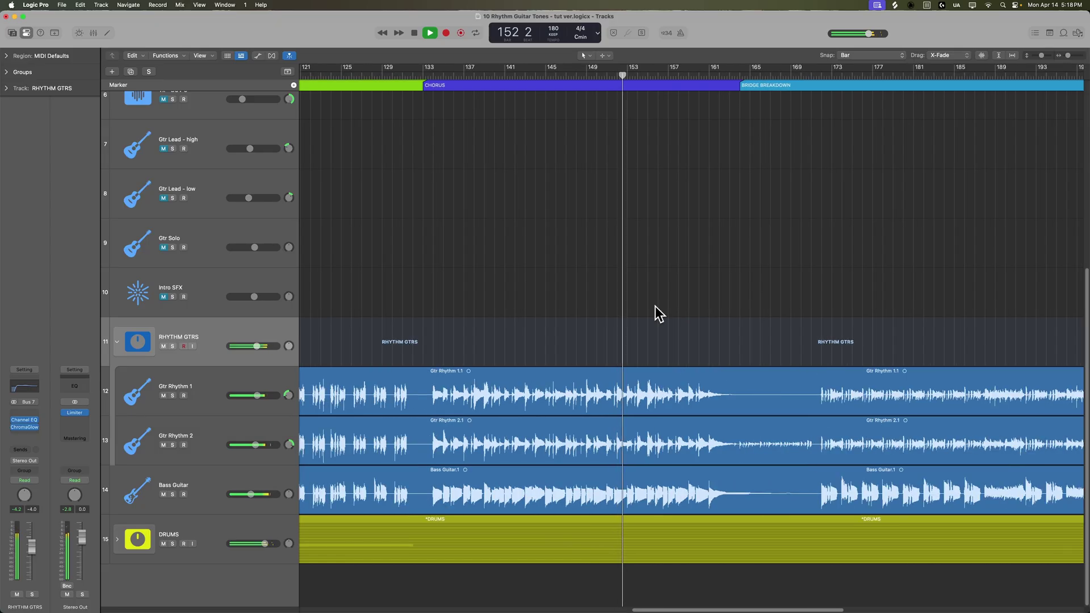
{"action": "left_click", "coordinate": [699, 76]}
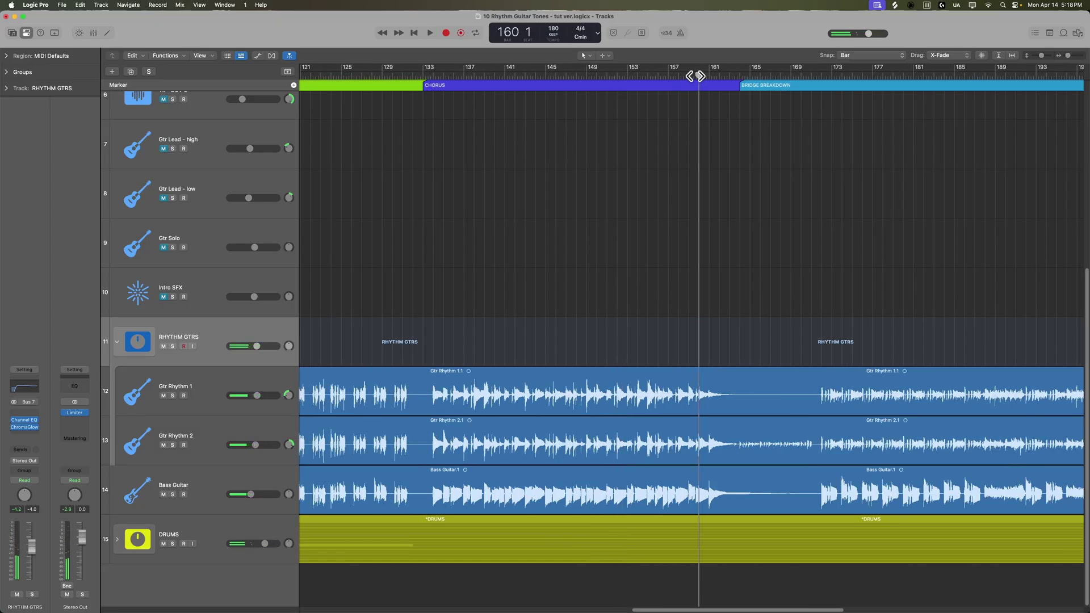
{"action": "key", "text": "super+Right"}
{"action": "key", "text": "super+Right"}
{"action": "scroll", "coordinate": [698, 91], "scroll_direction": "right", "scroll_amount": 5}
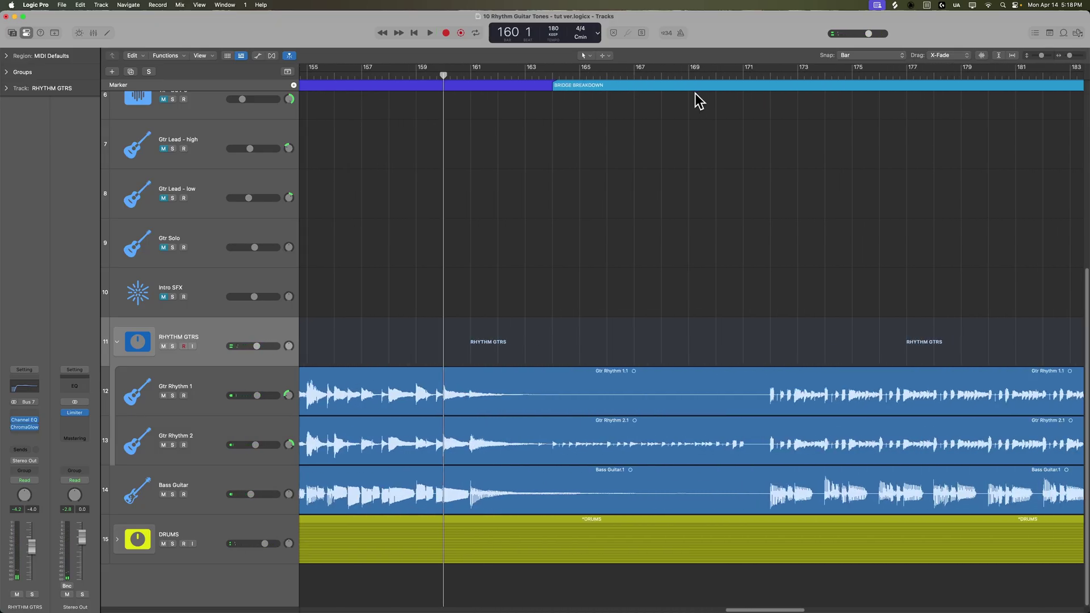
{"action": "key", "text": "space"}
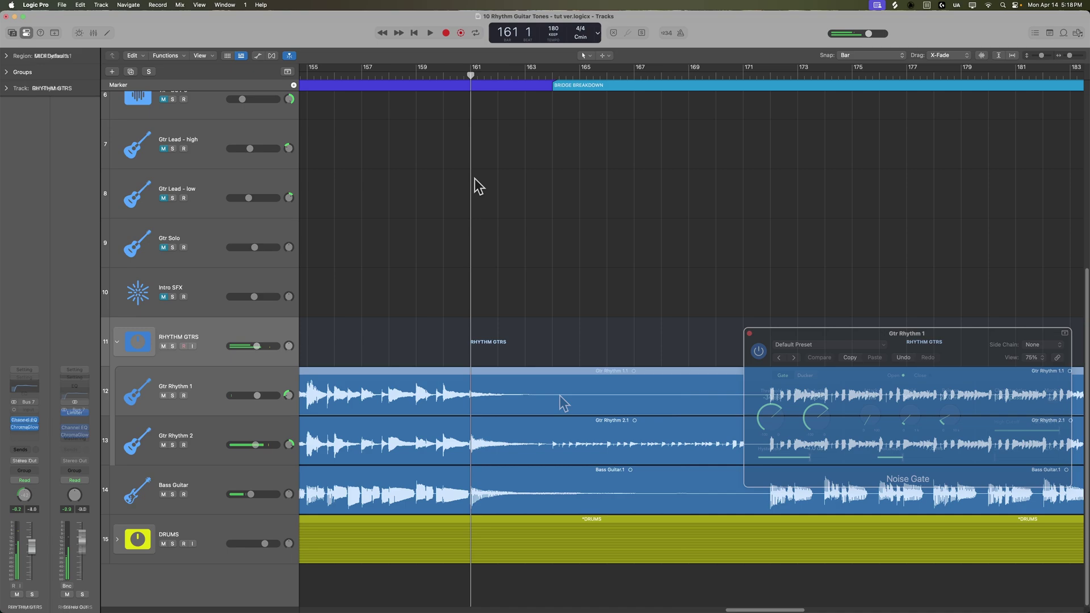
{"action": "left_click", "coordinate": [546, 400]}
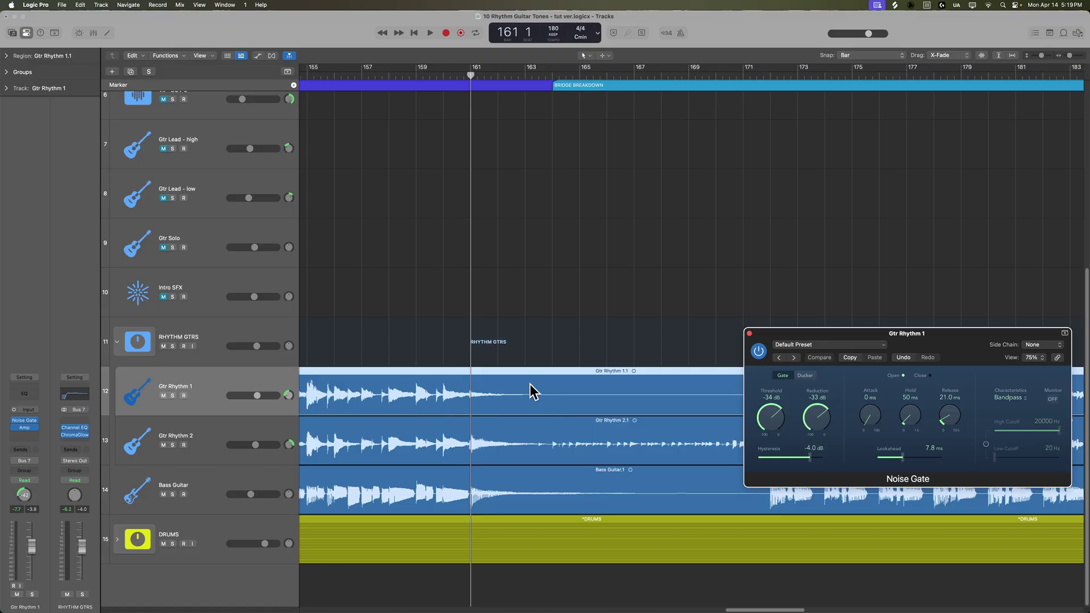
{"action": "left_click", "coordinate": [750, 333]}
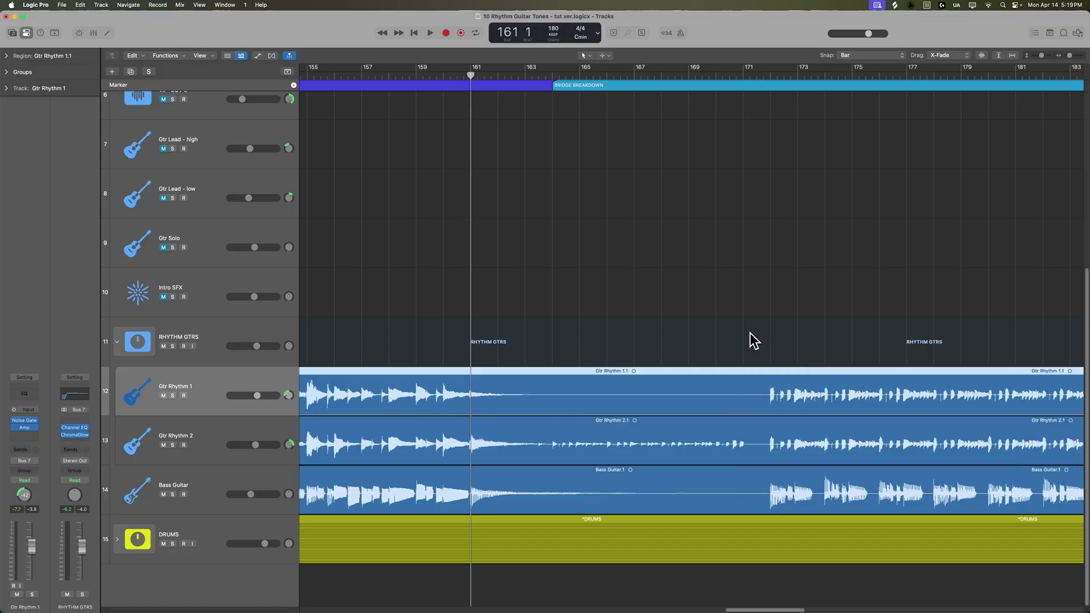
Play from bar 160 with Gtr Rhythm 1's Noise Gate bypassed, re-enable it before the guitars return, and close its window
{"action": "left_click", "coordinate": [449, 74]}
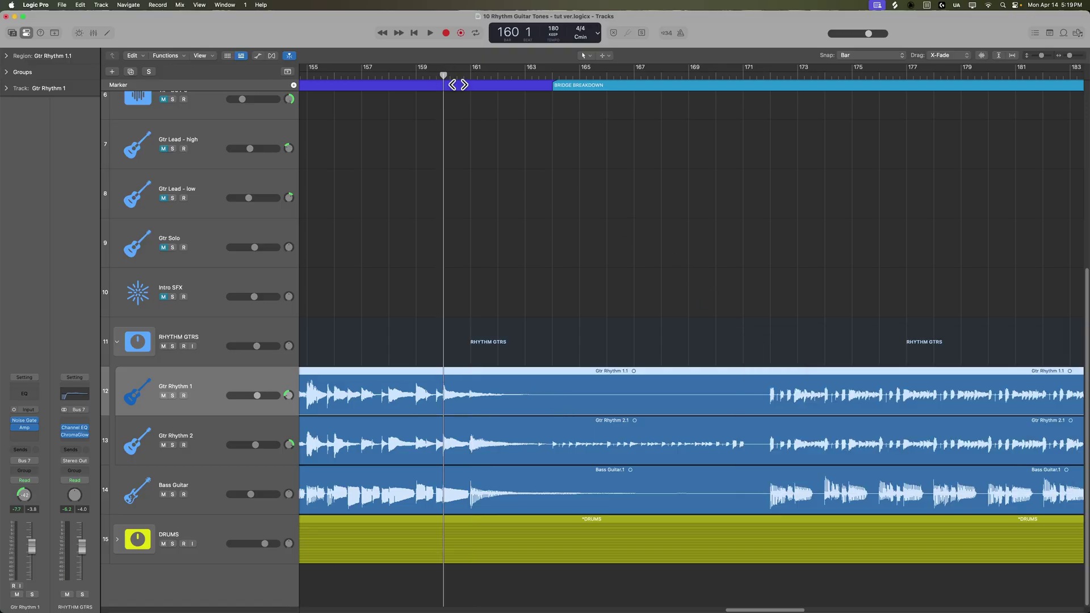
{"action": "key", "text": "space"}
{"action": "left_click", "coordinate": [605, 260]}
{"action": "mouse_move", "coordinate": [15, 421]}
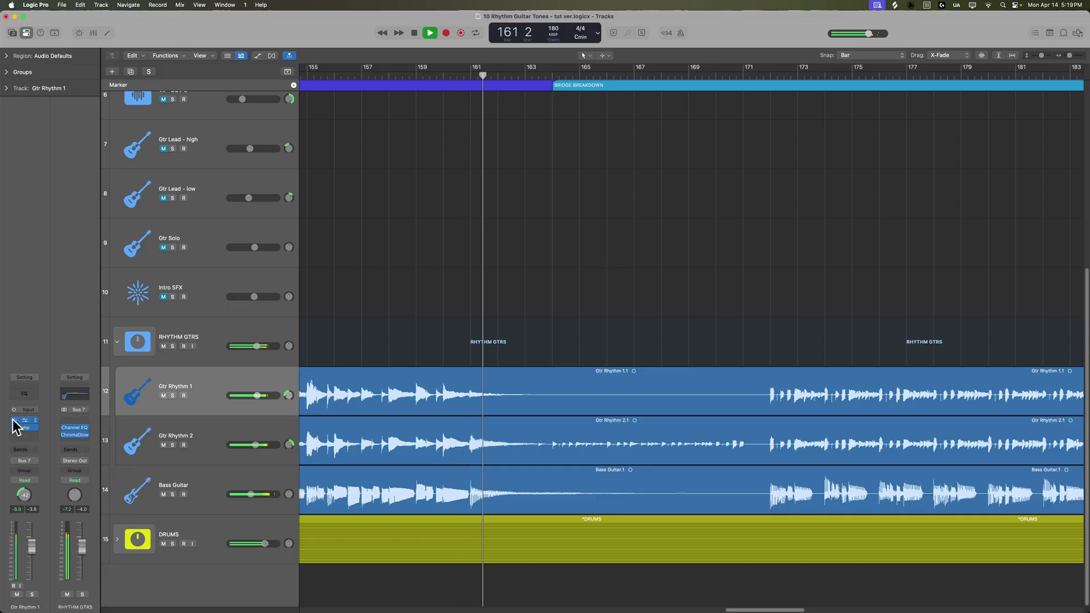
{"action": "left_click", "coordinate": [17, 424]}
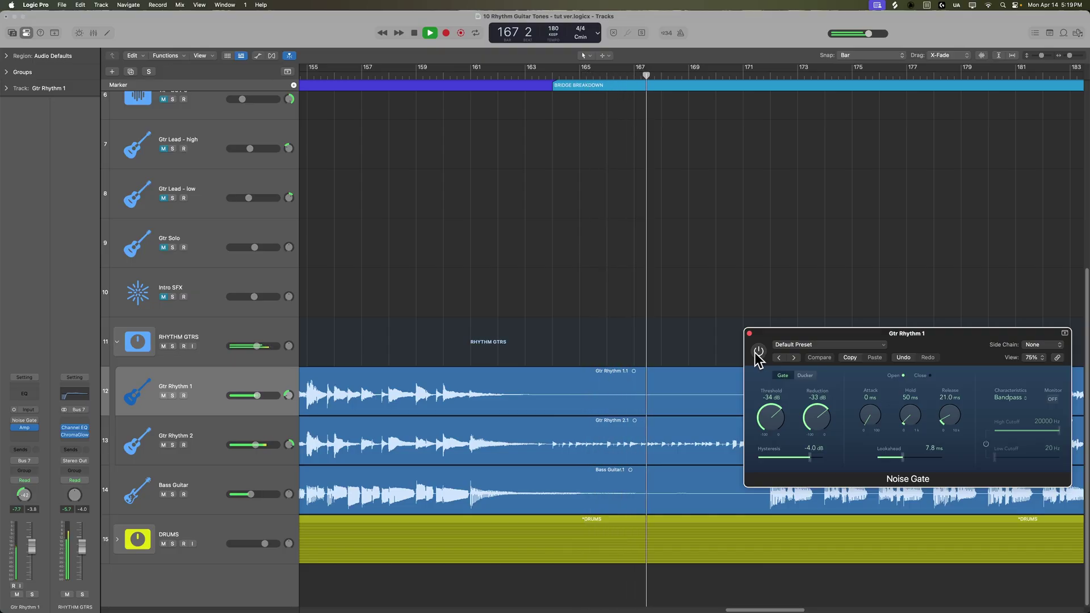
{"action": "left_click_drag", "start_coordinate": [822, 336], "coordinate": [821, 190]}
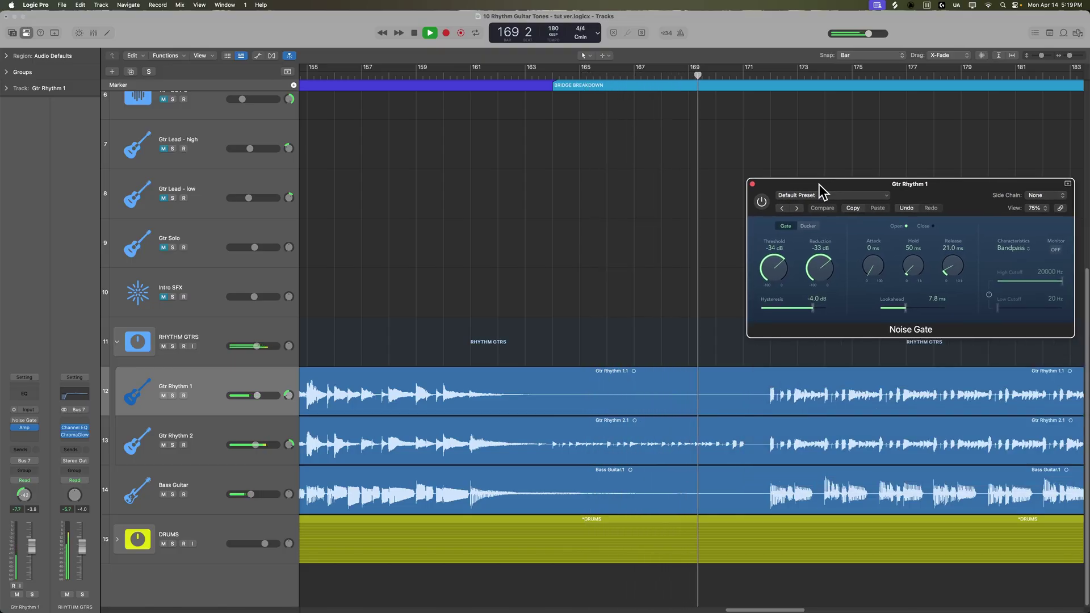
{"action": "left_click", "coordinate": [759, 203]}
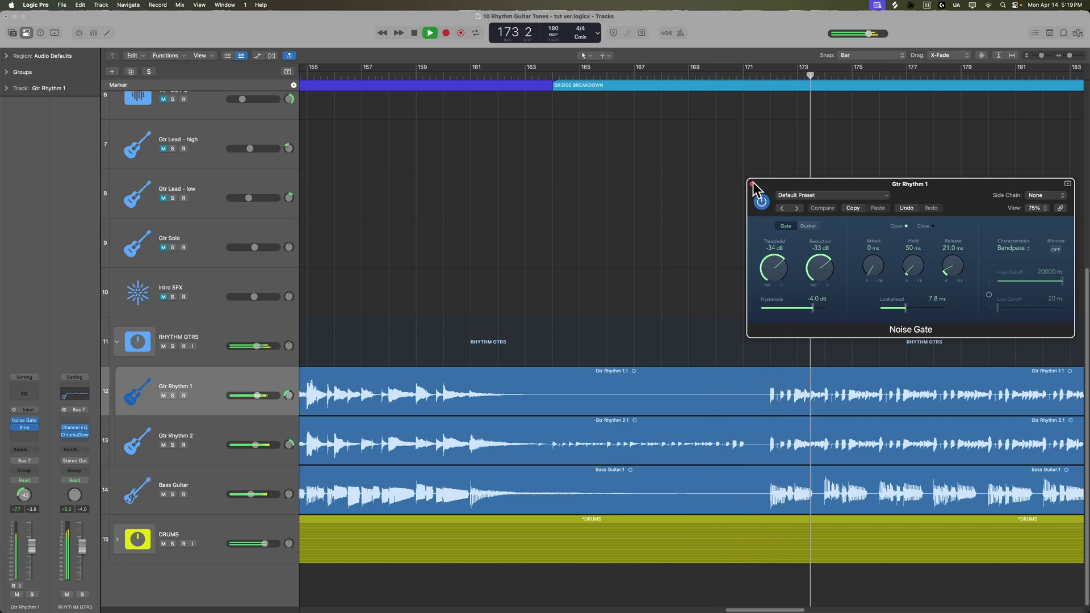
{"action": "left_click", "coordinate": [752, 183]}
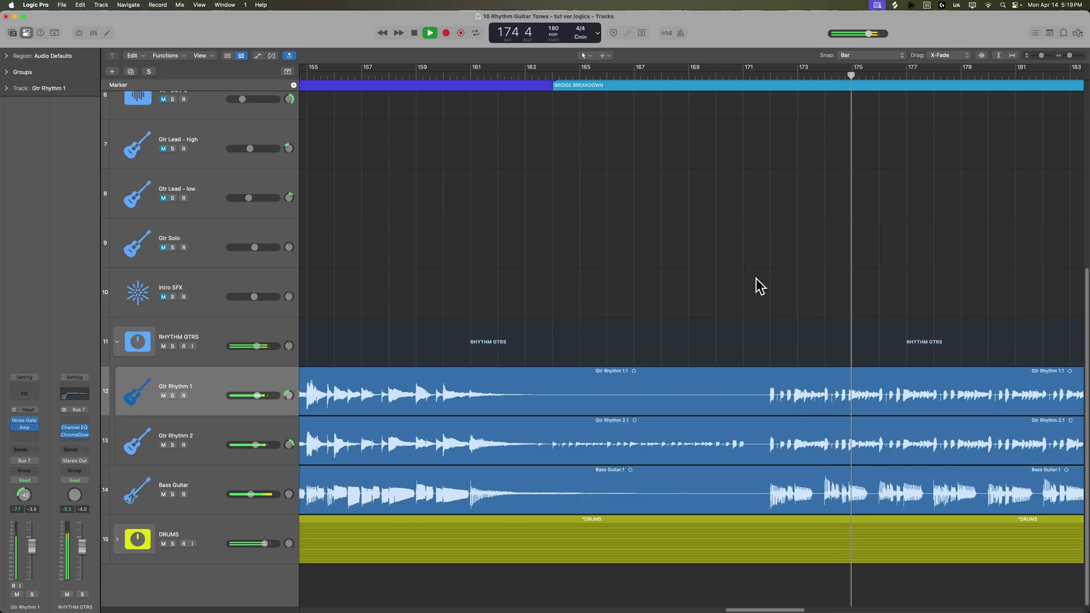
Compare the RHYTHM GTRS stack during the bridge breakdown with Channel EQ and ChromaGlow bypassed, and re-enable both
{"action": "key", "text": "super+Left"}
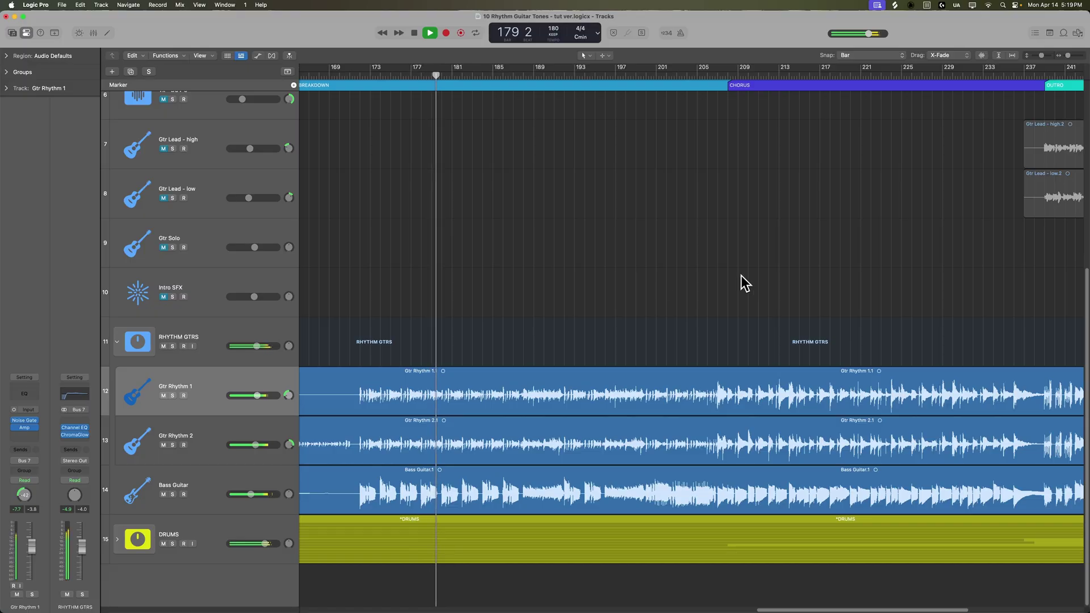
{"action": "left_click", "coordinate": [246, 329]}
{"action": "key", "text": "x"}
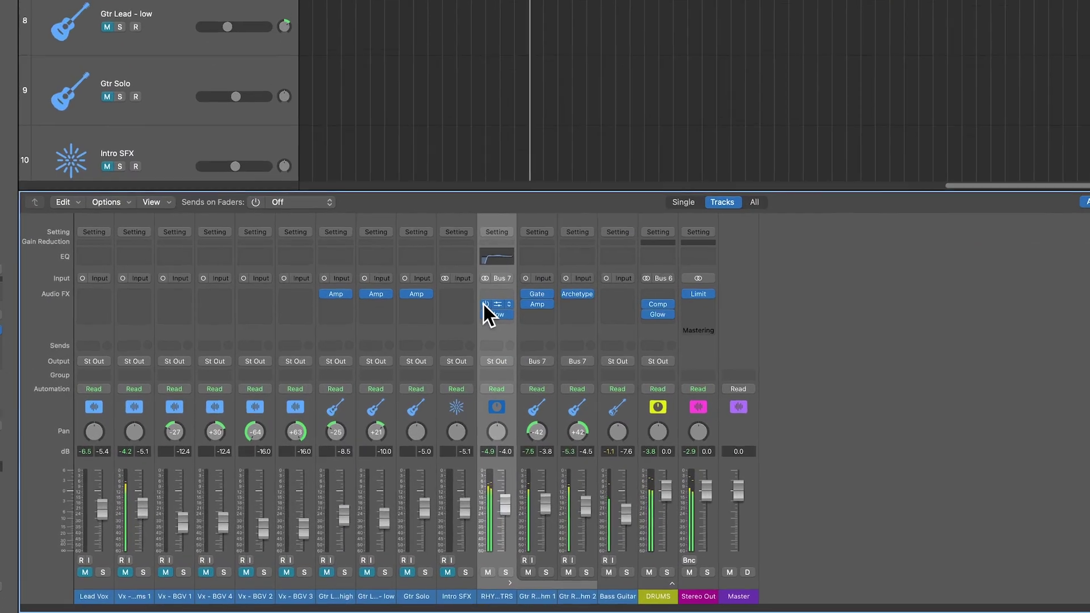
{"action": "left_click", "coordinate": [486, 305]}
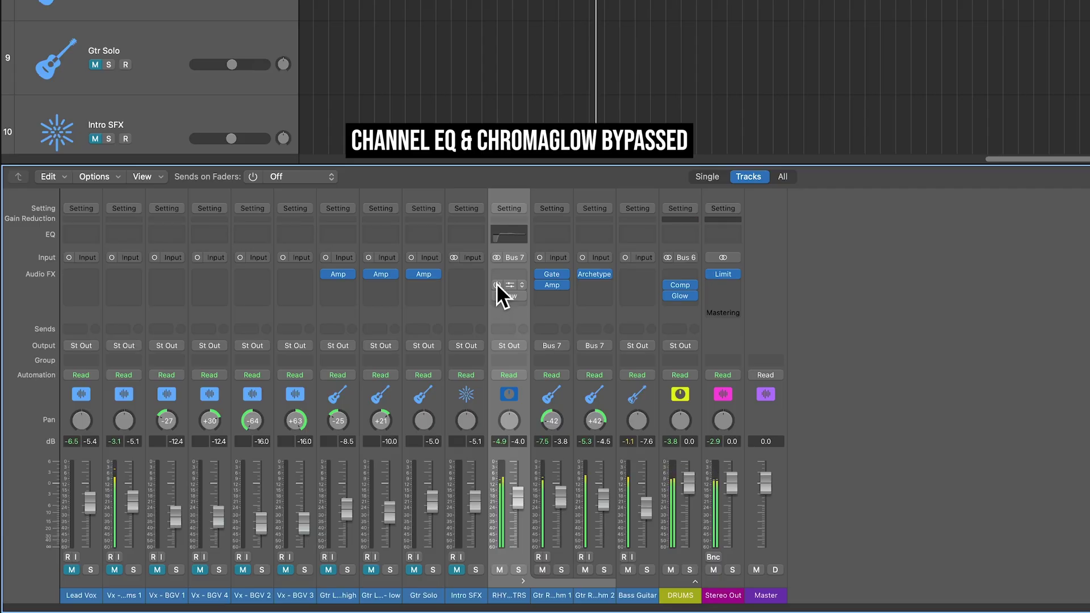
{"action": "left_click", "coordinate": [496, 282]}
{"action": "left_click", "coordinate": [497, 295]}
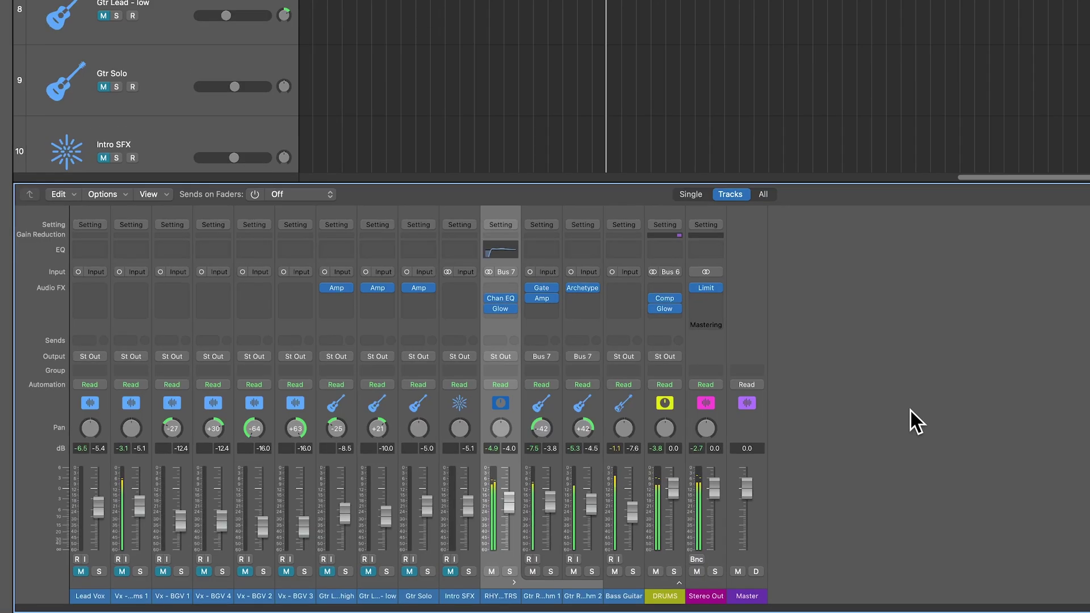
Listen to the bridge breakdown up to bar 205, stop playback, and select the Bass Guitar channel strip in the mixer
{"action": "key", "text": "x"}
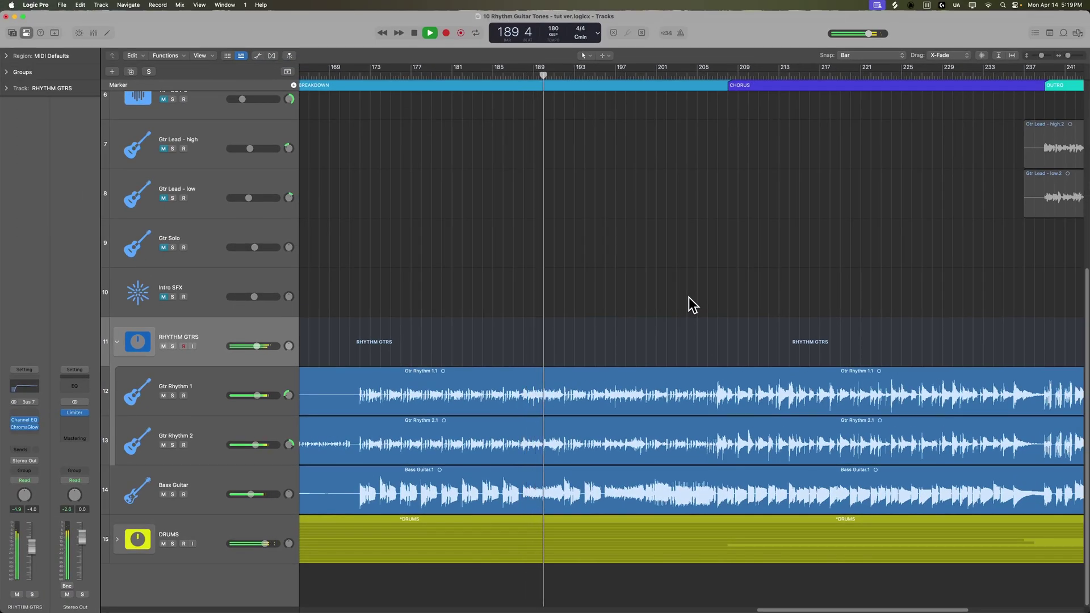
{"action": "key", "text": "super+Right"}
{"action": "key", "text": "super+Right"}
{"action": "key", "text": "super+Right"}
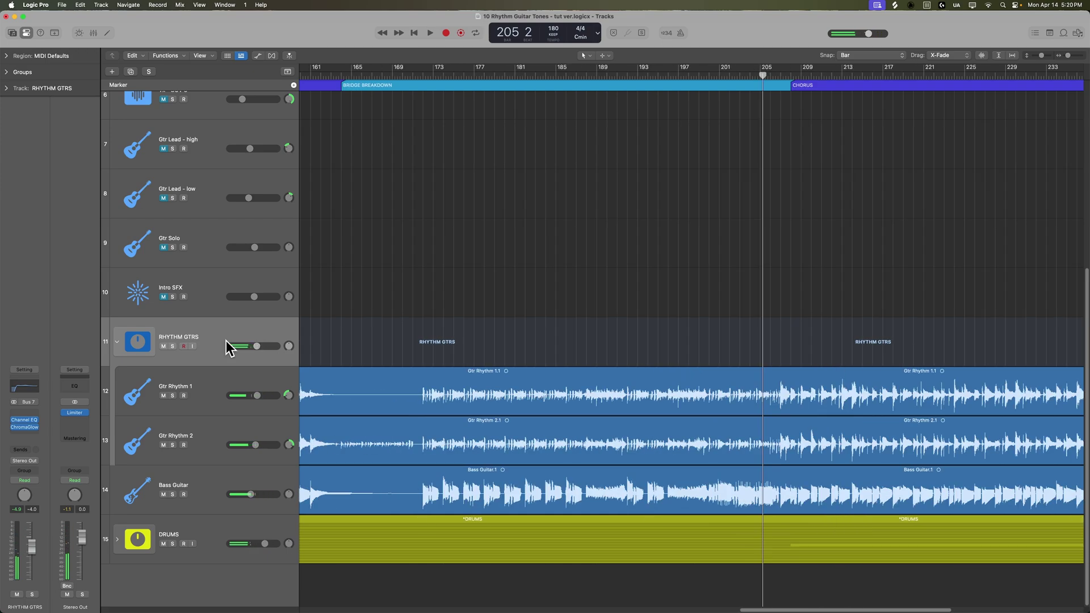
{"action": "key", "text": "x"}
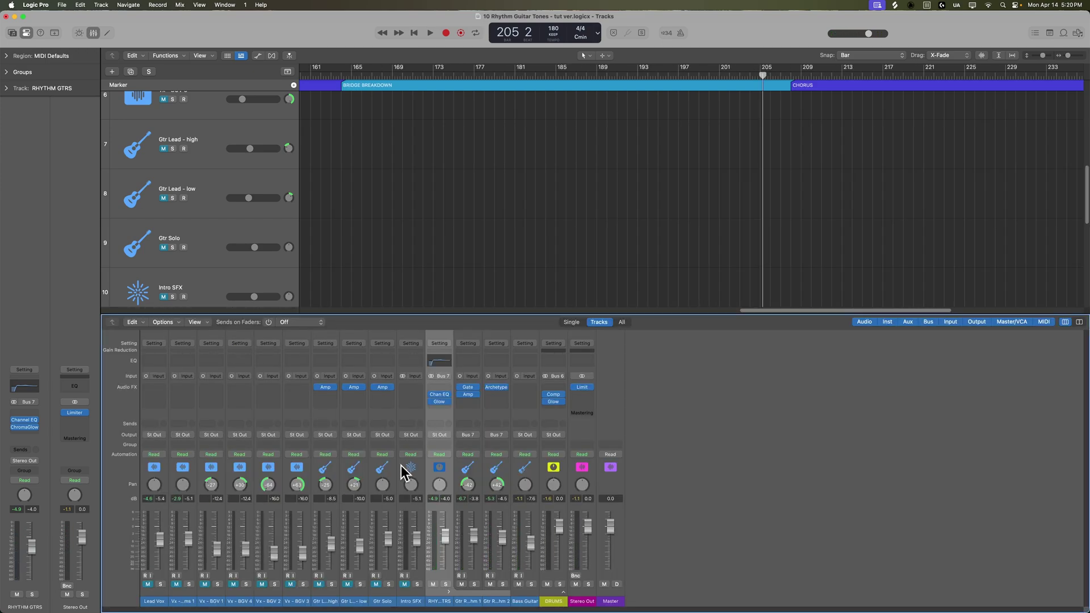
{"action": "left_click", "coordinate": [527, 334]}
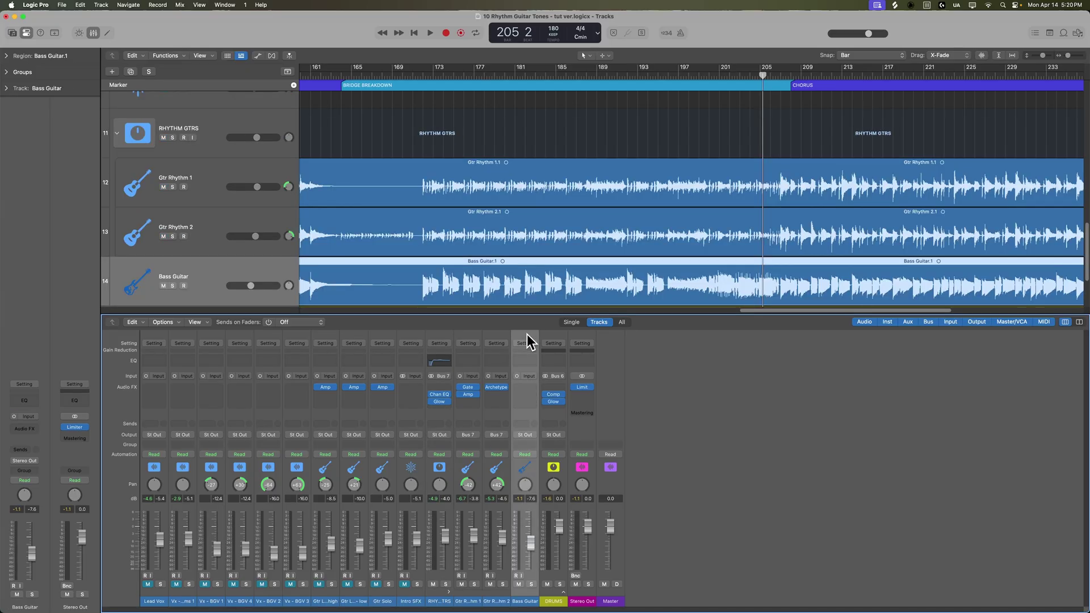